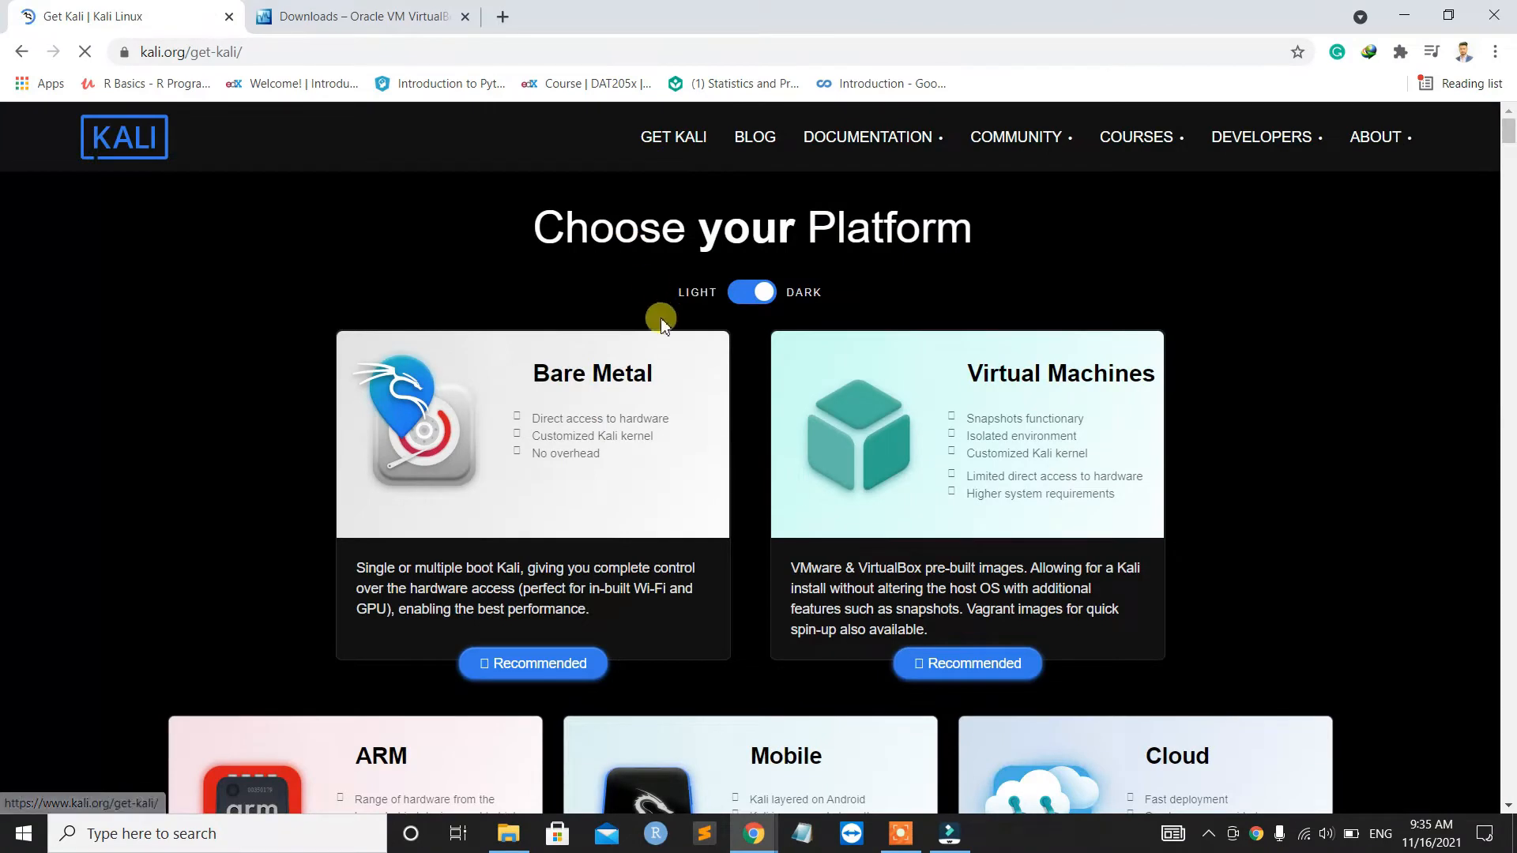
# - Start downloading the 64-bit Kali Installer image from the Bare Metal section and cancel the download prompt
pyautogui.scroll(-1, 612, 398)
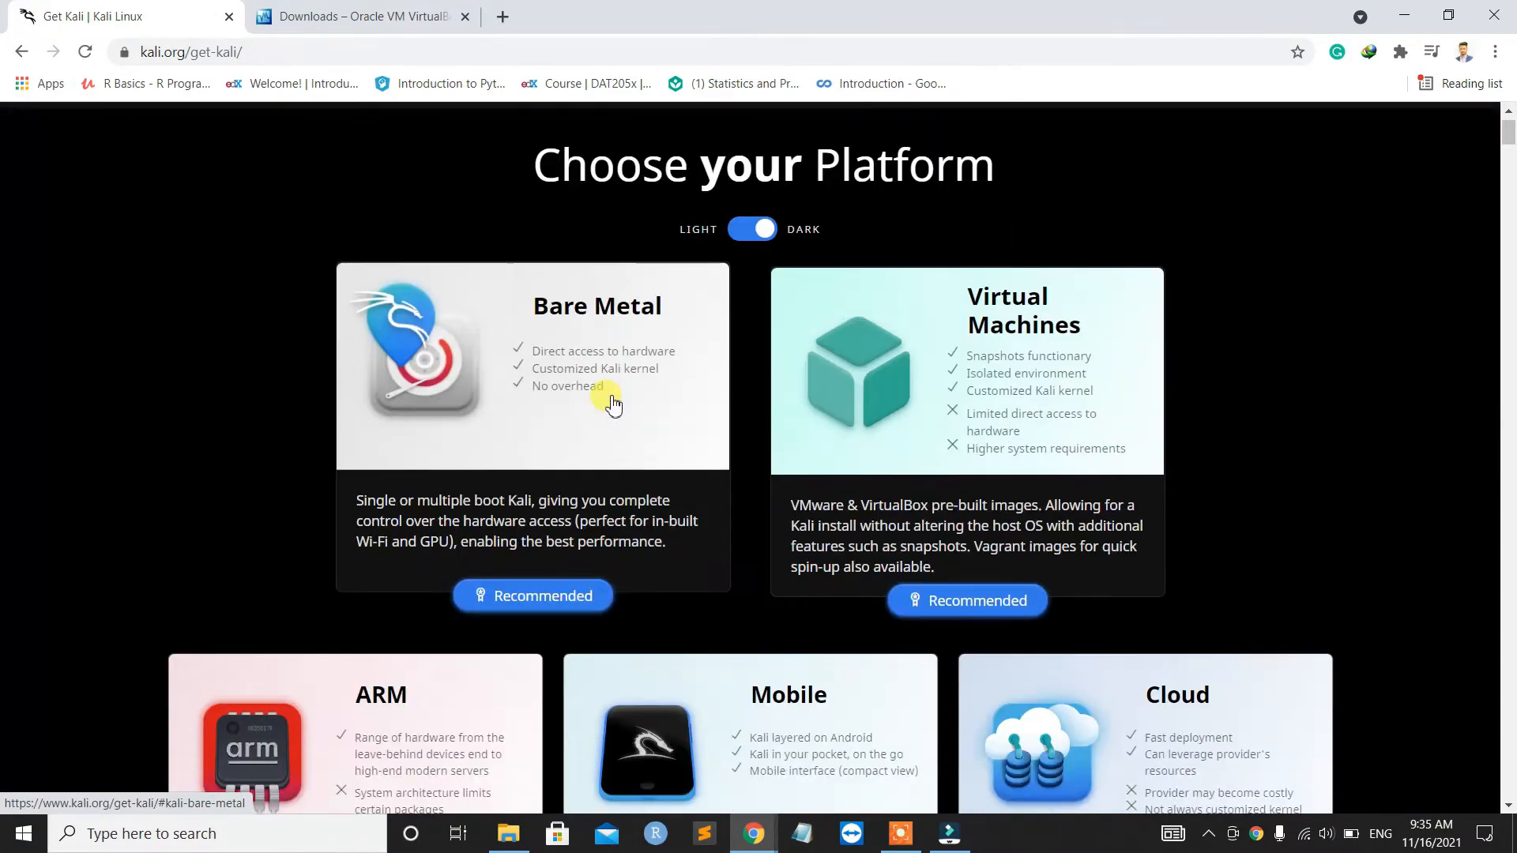
pyautogui.scroll(-4, 613, 405)
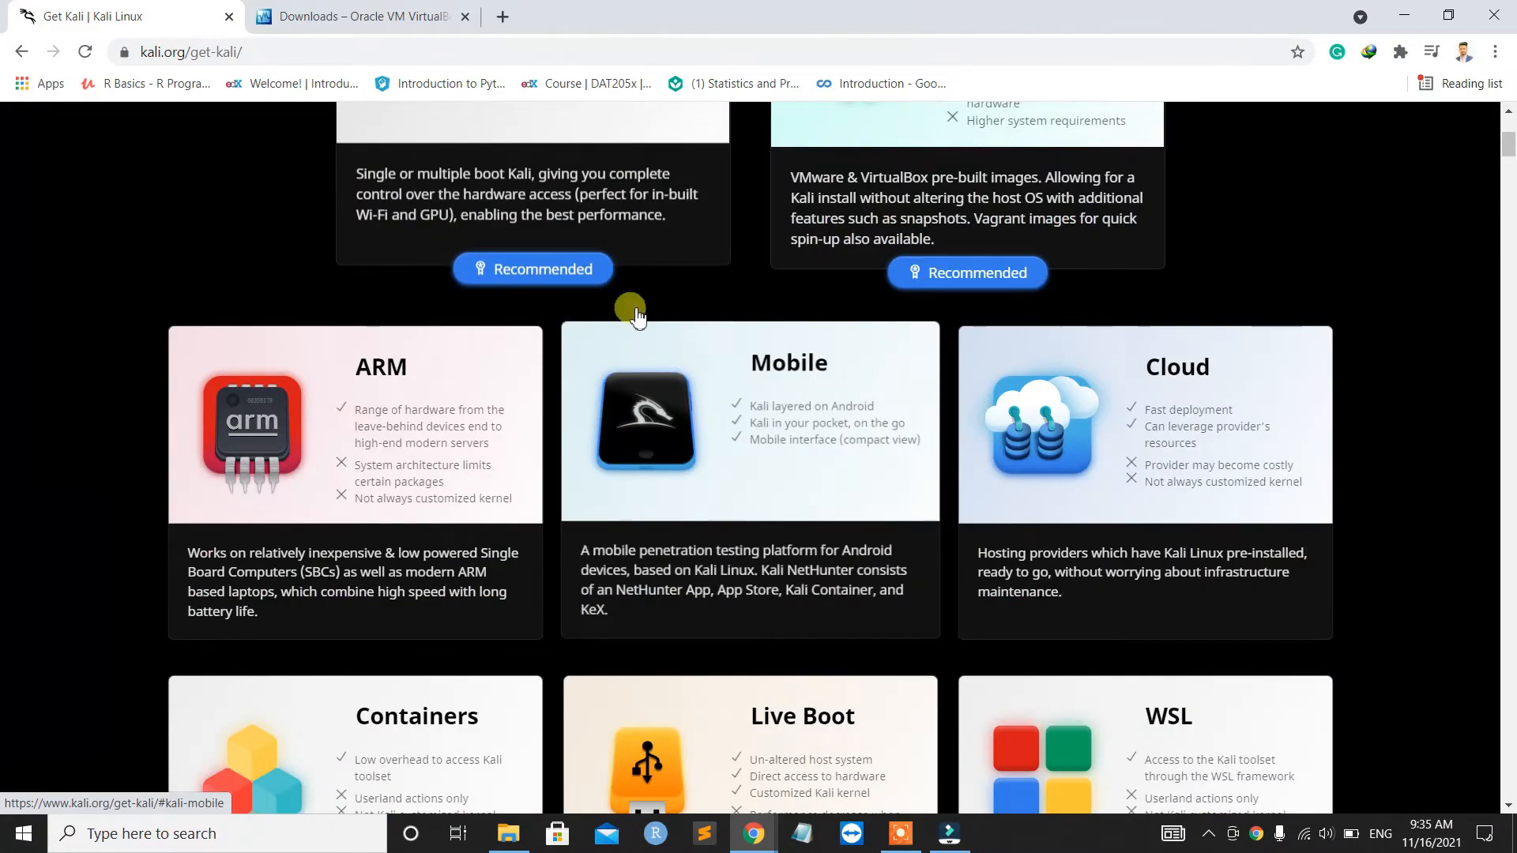
pyautogui.scroll(-4, 832, 411)
pyautogui.scroll(-5, 828, 423)
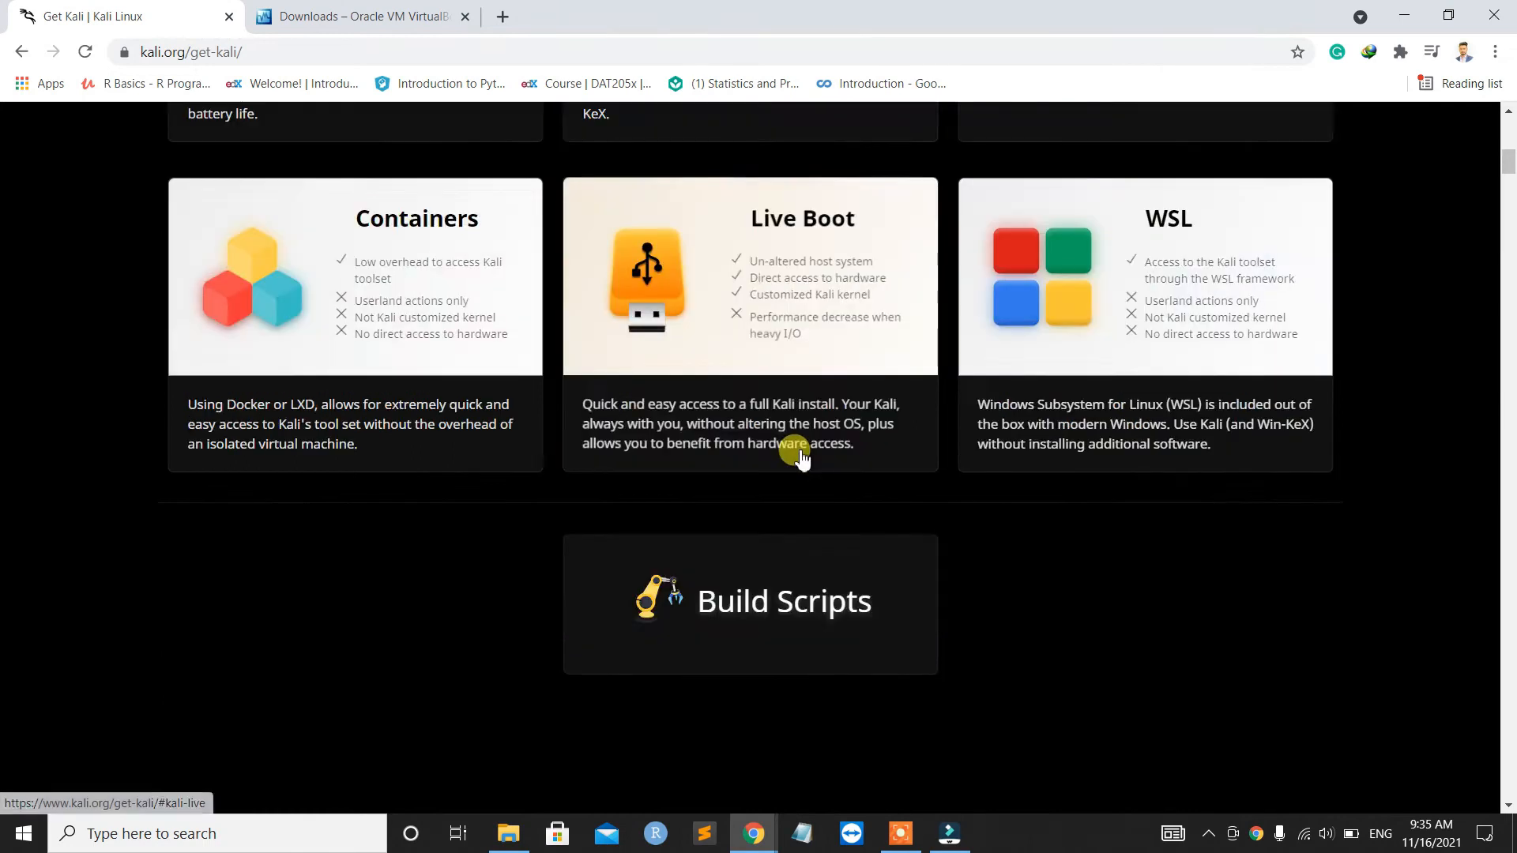
pyautogui.scroll(-5, 770, 414)
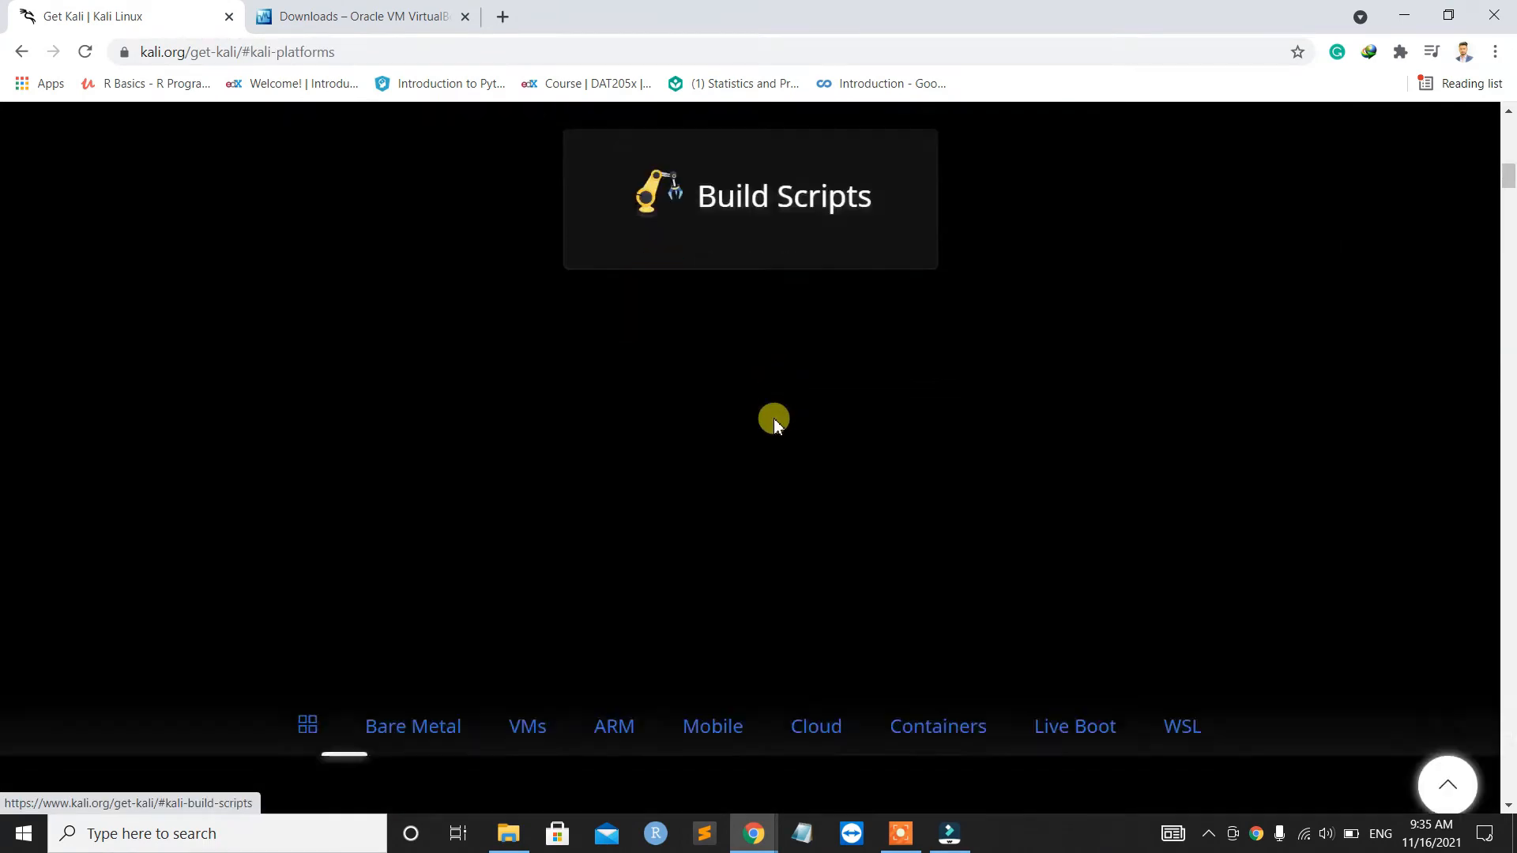
pyautogui.scroll(-10, 774, 423)
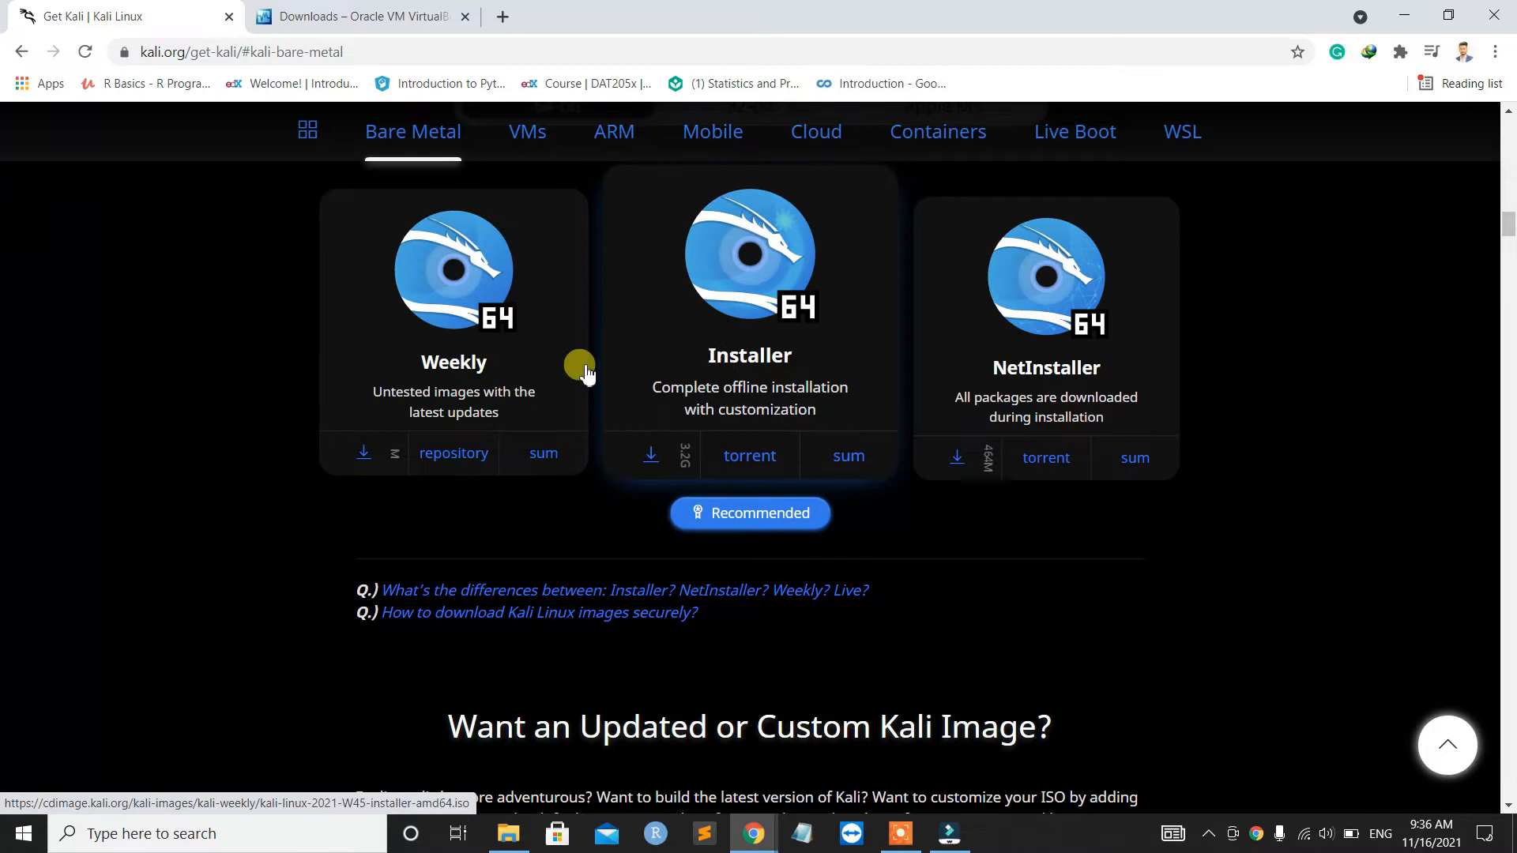
pyautogui.click(649, 455)
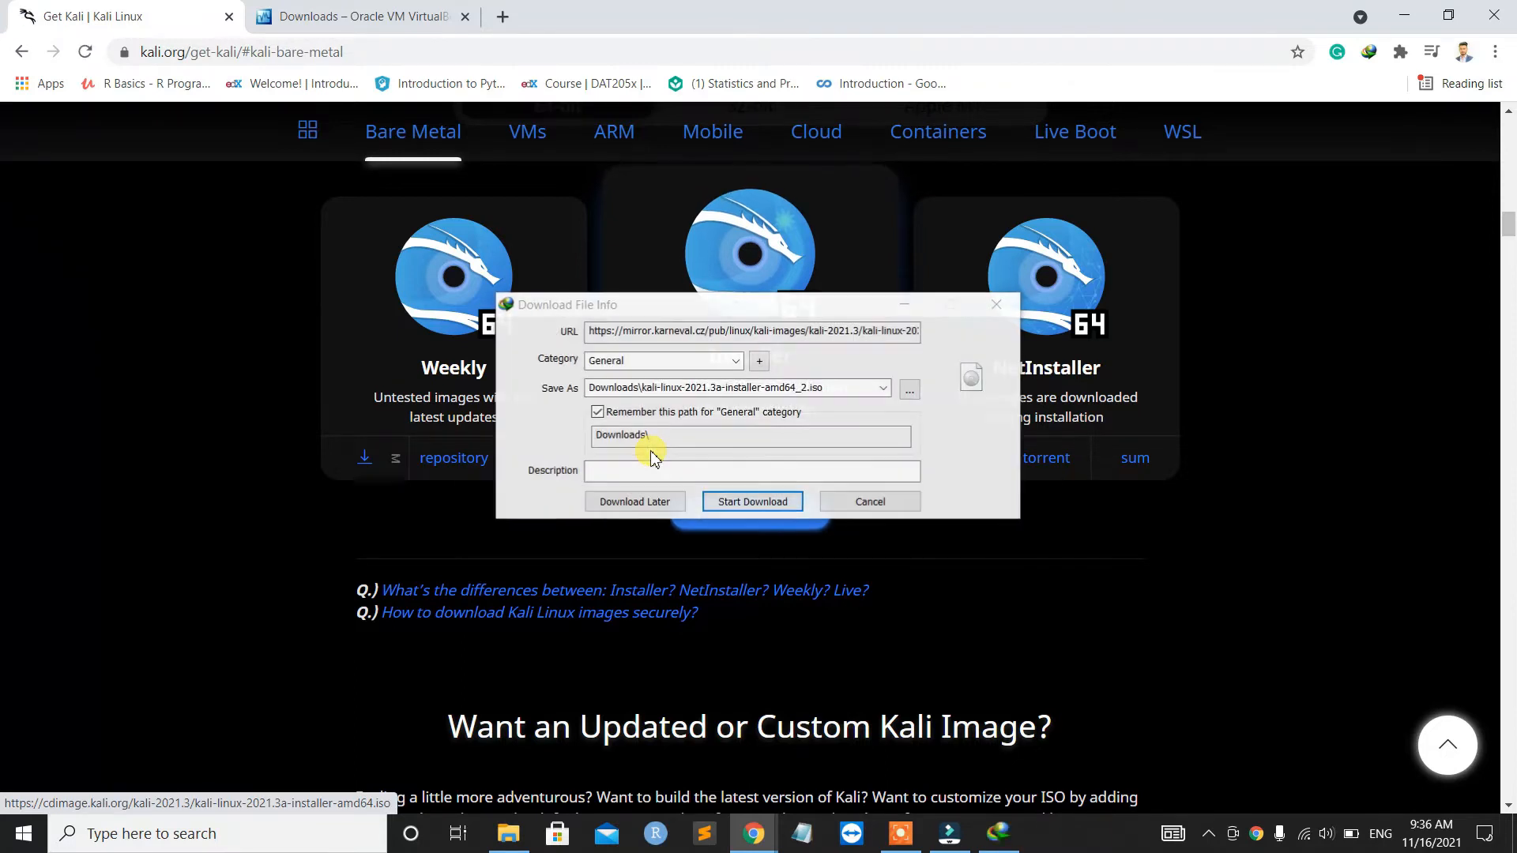
pyautogui.click(869, 503)
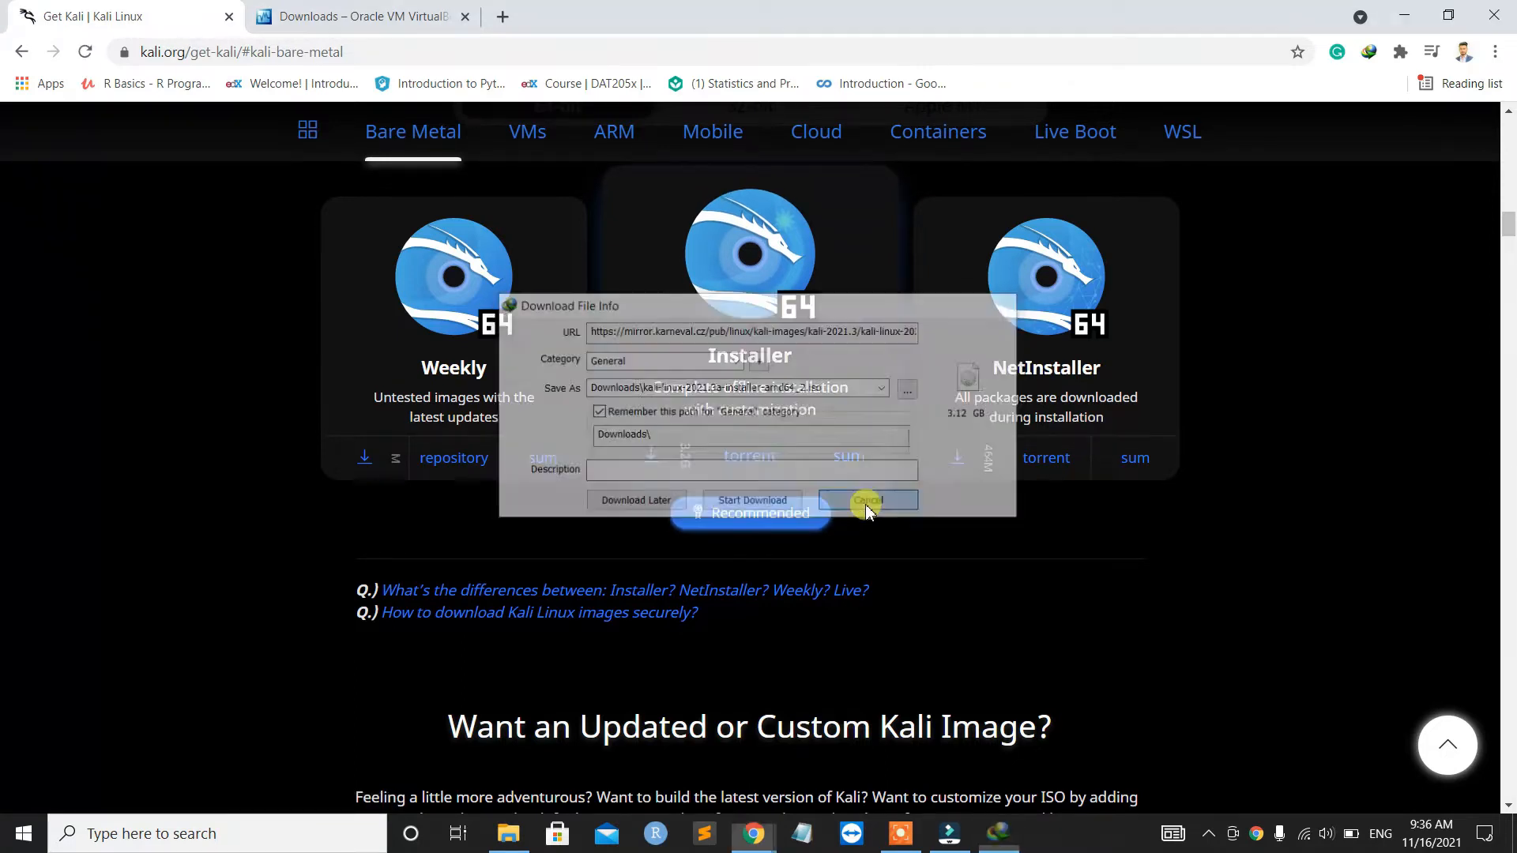
pyautogui.scroll(15, 632, 424)
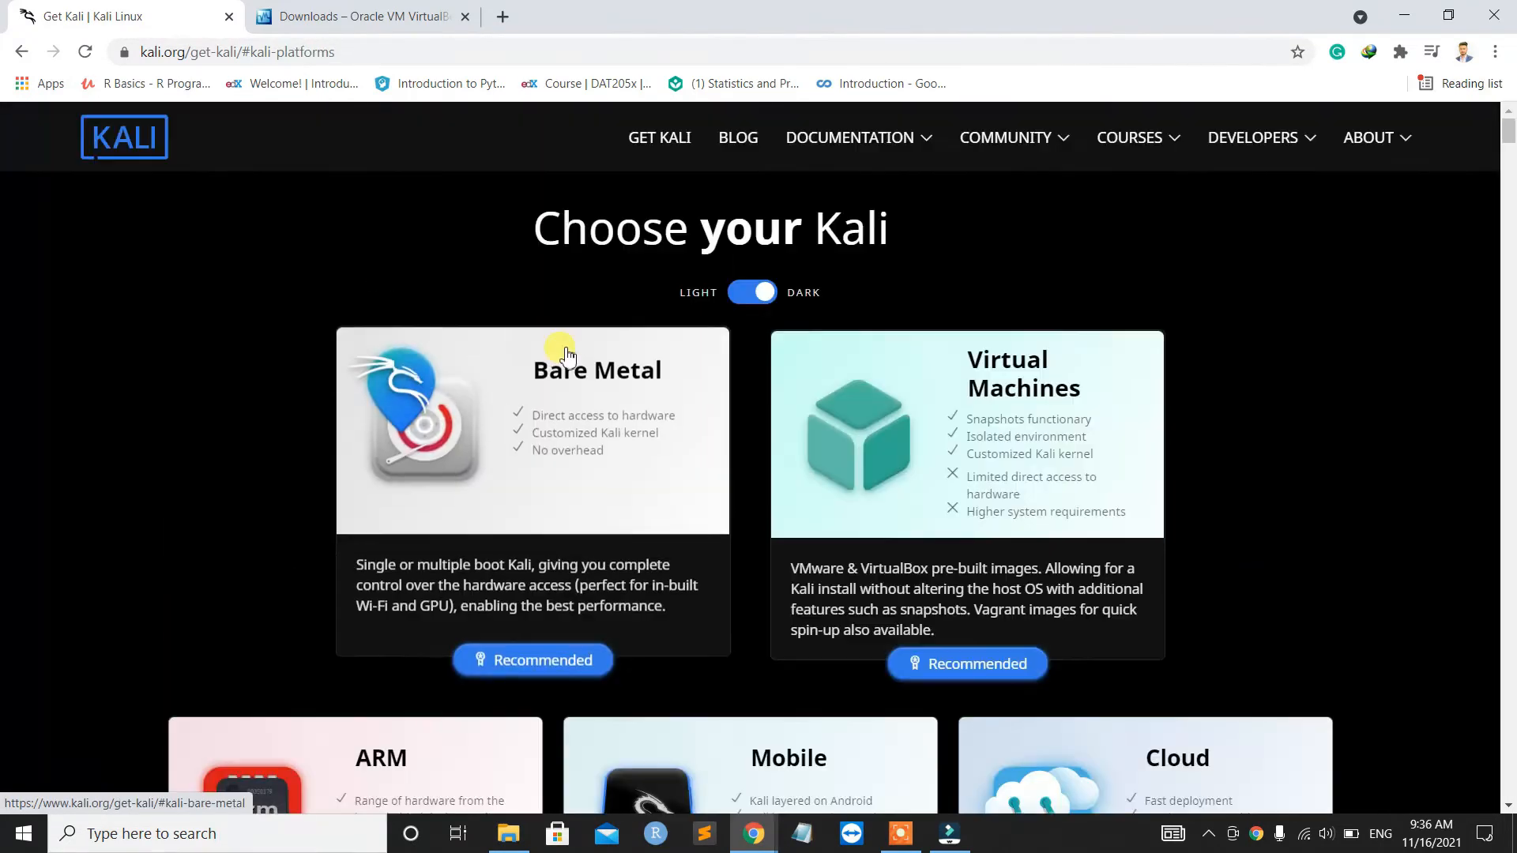
# - Download the VirtualBox 6.1.28 package for Windows hosts and the Extension Pack for all supported platforms
pyautogui.click(341, 16)
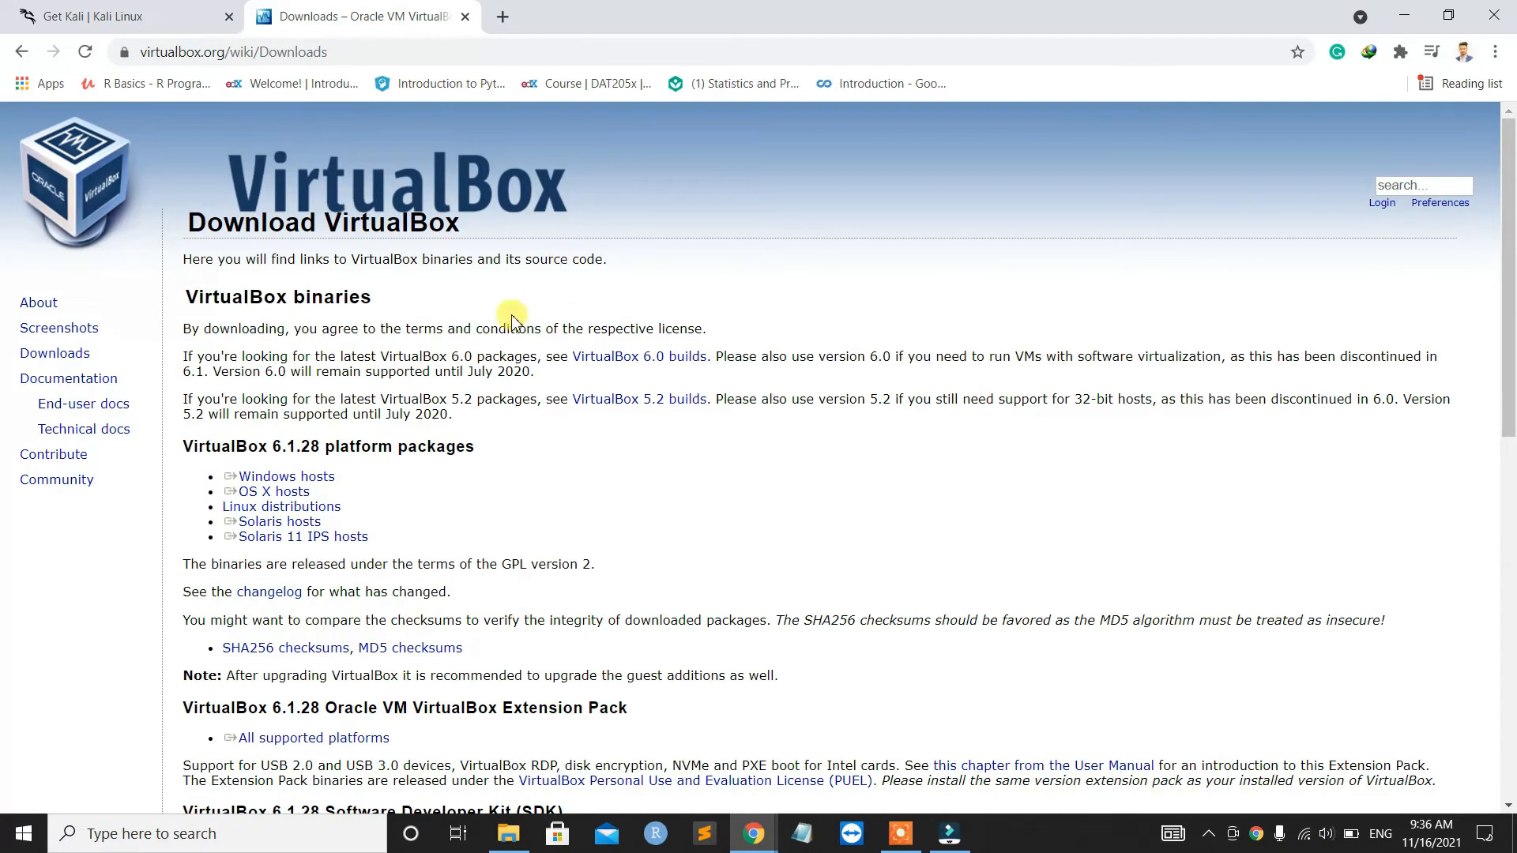
pyautogui.click(308, 479)
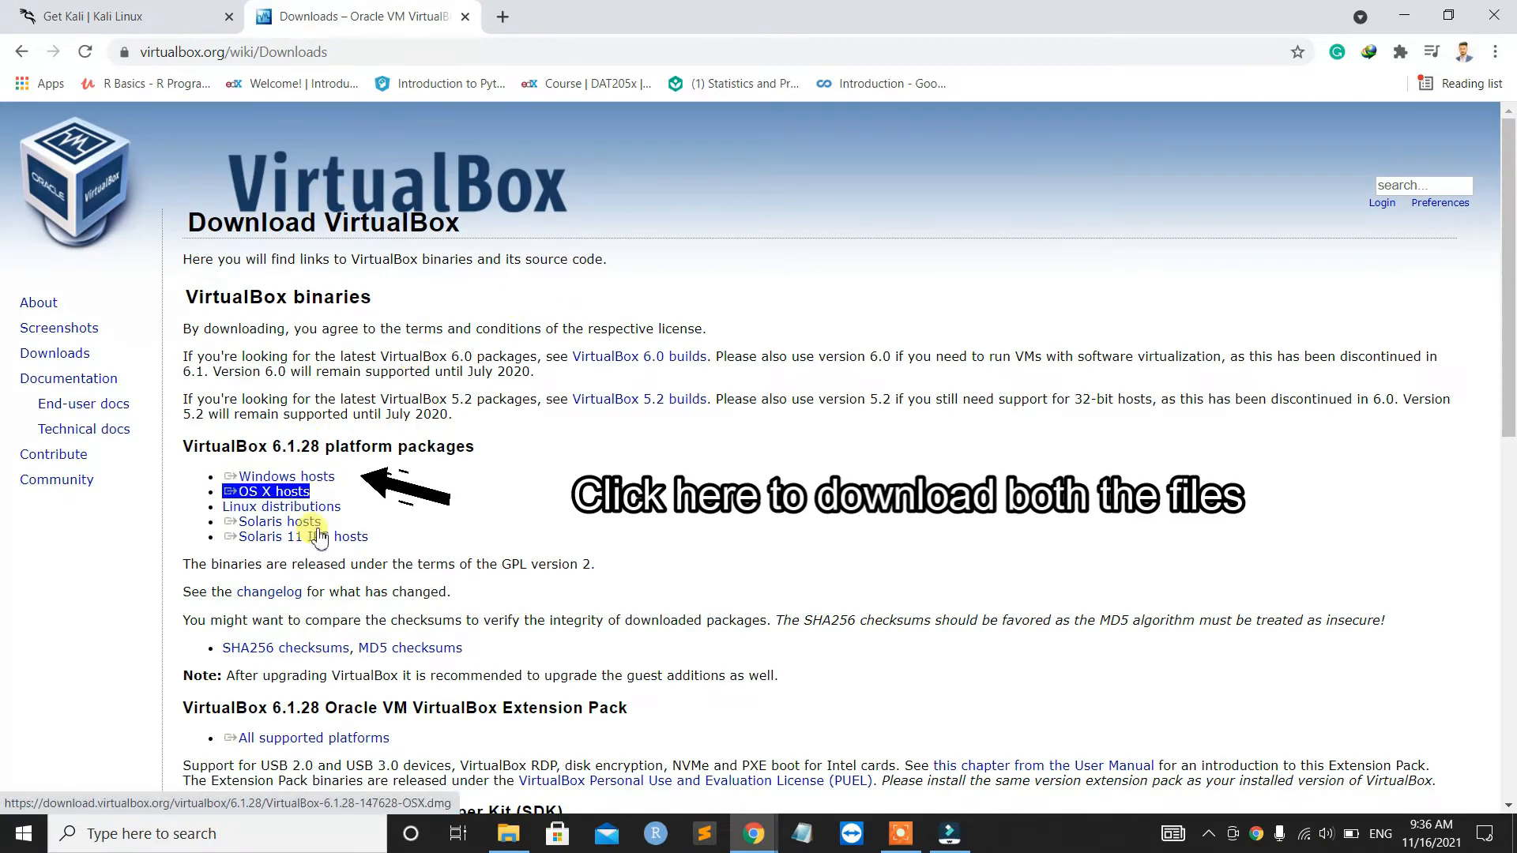
pyautogui.click(312, 738)
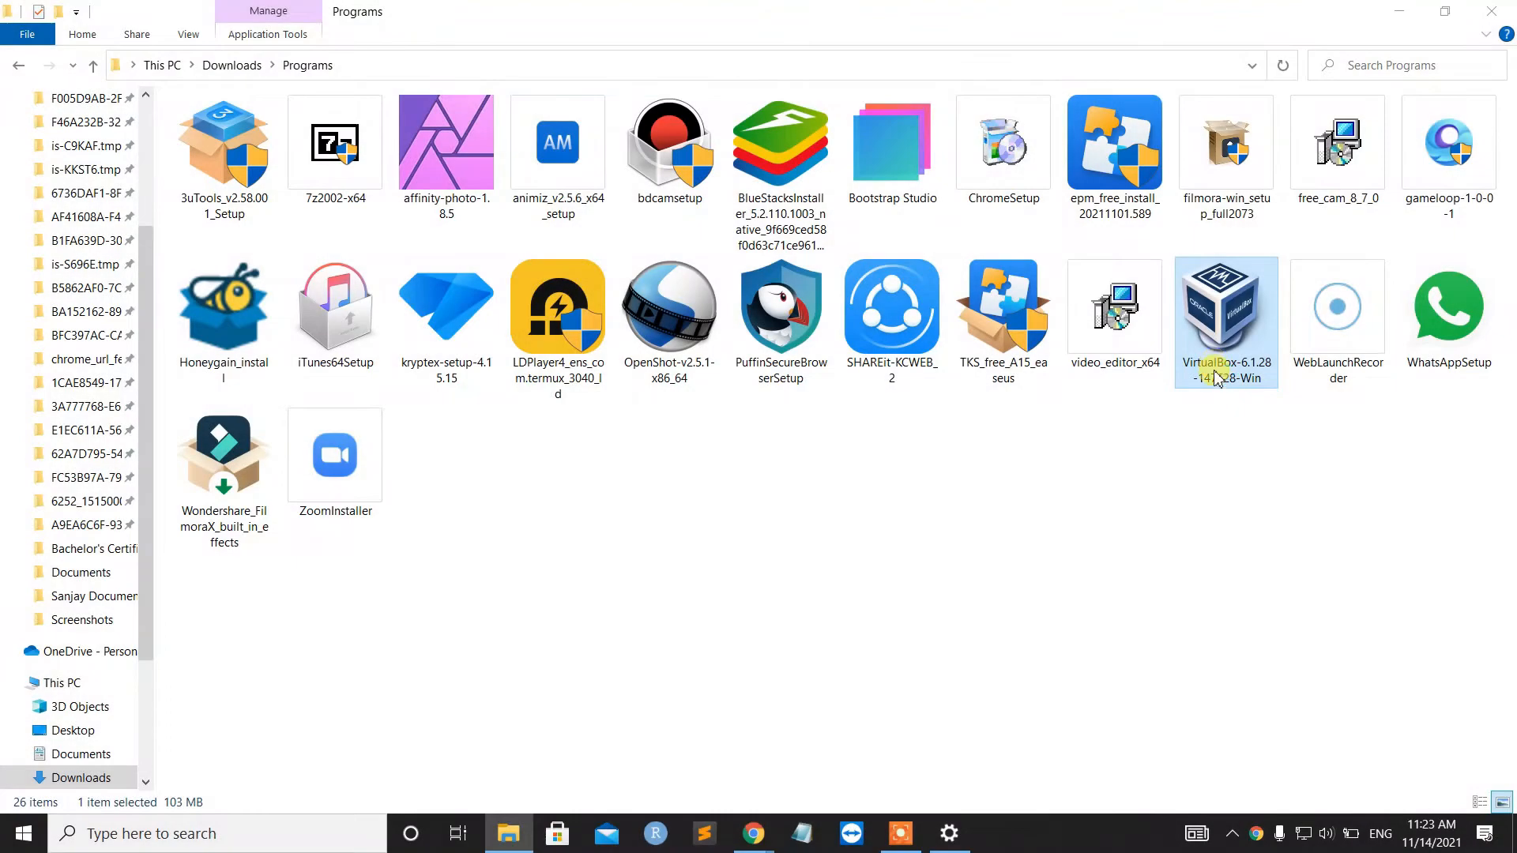
# - Install VirtualBox 6.1.28 from the Programs folder with the default features, location and shortcuts, and finish the setup wizard
pyautogui.doubleClick(1216, 377)
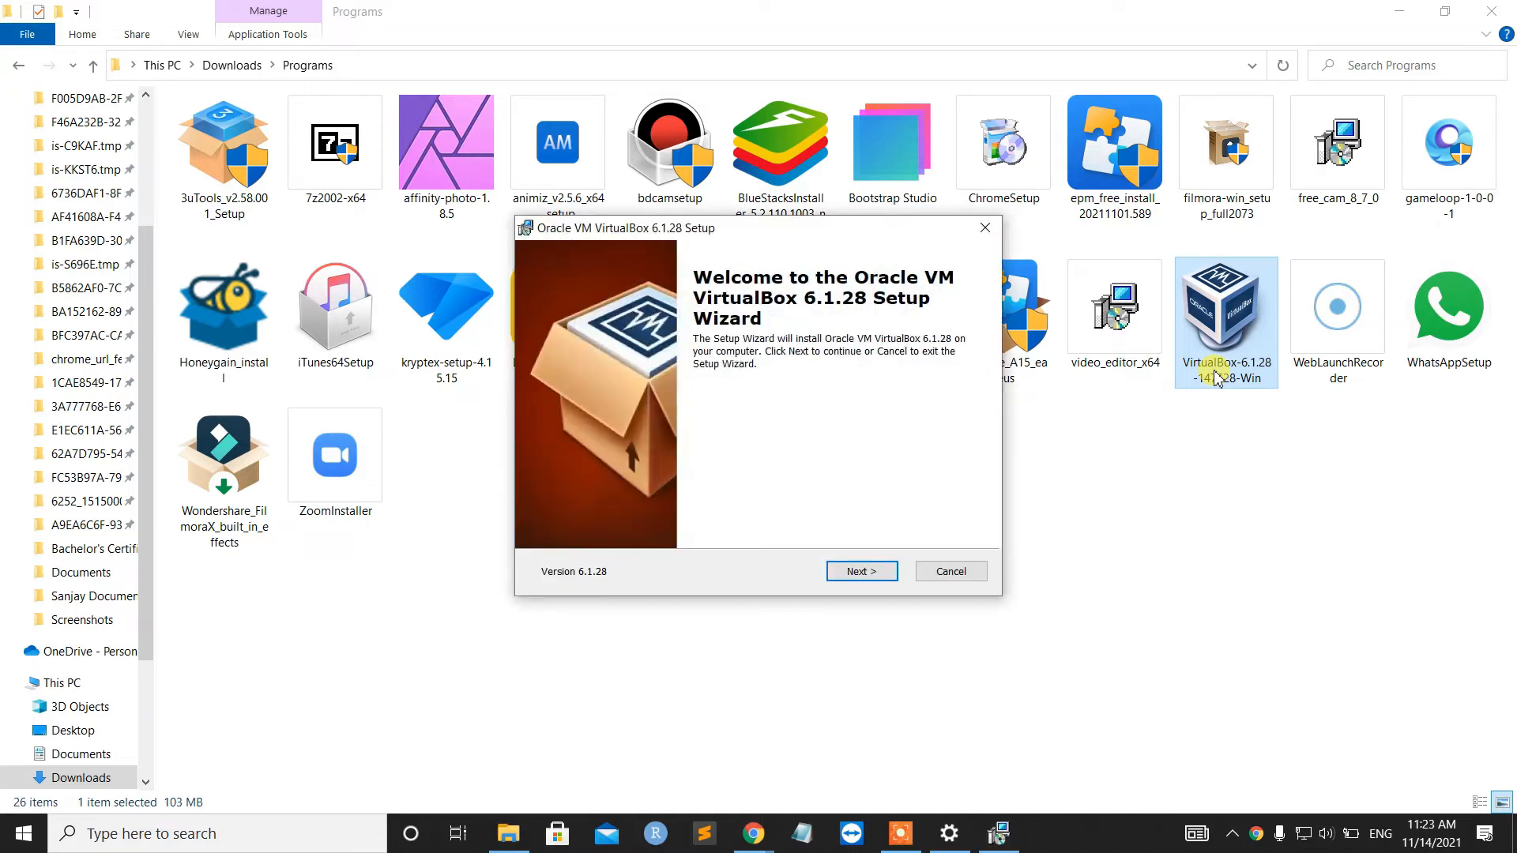
pyautogui.click(859, 571)
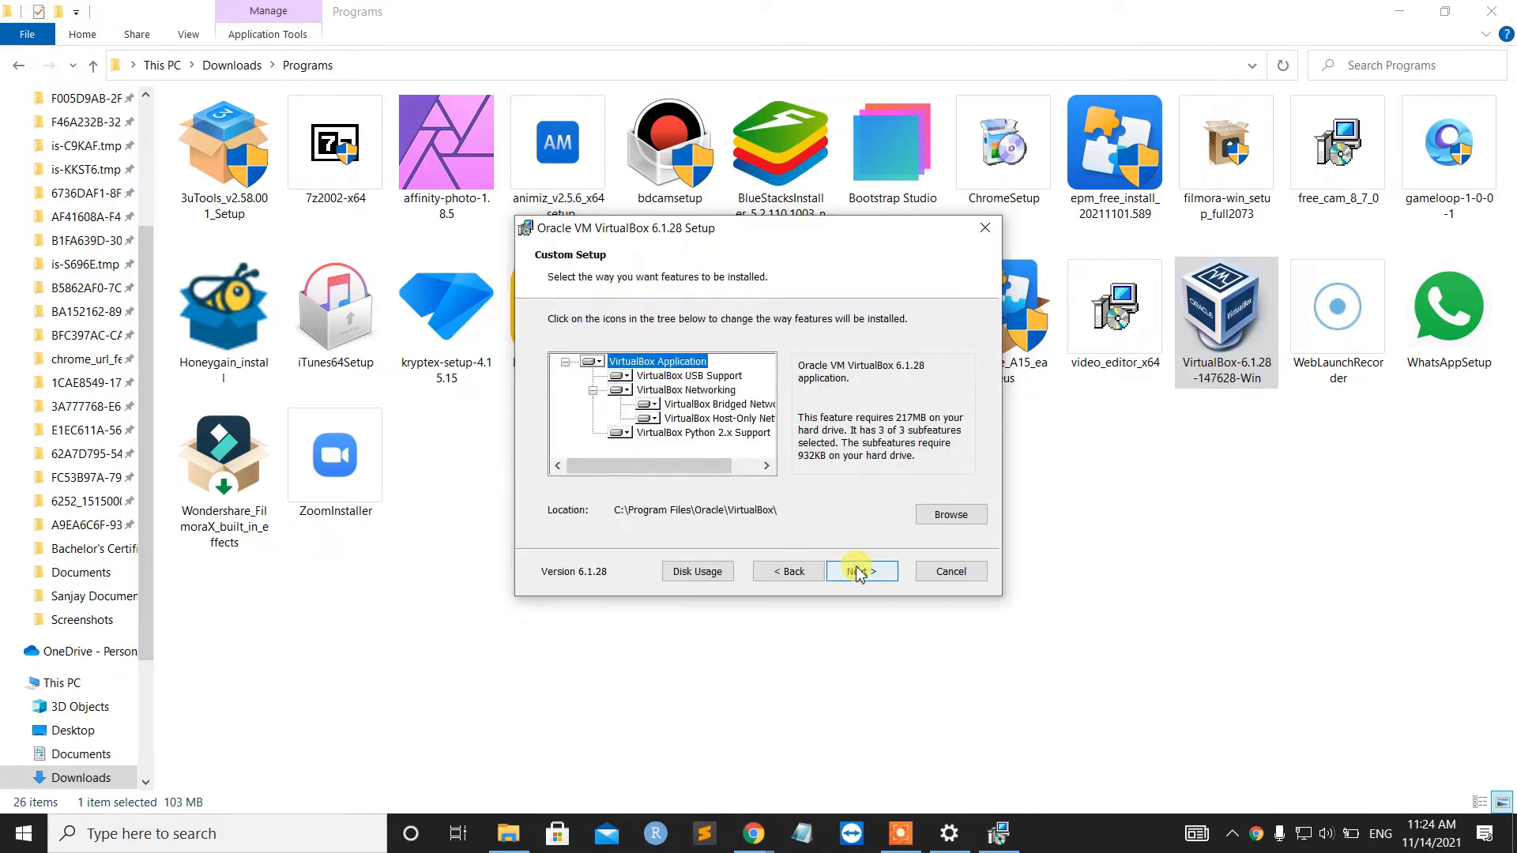
pyautogui.click(860, 572)
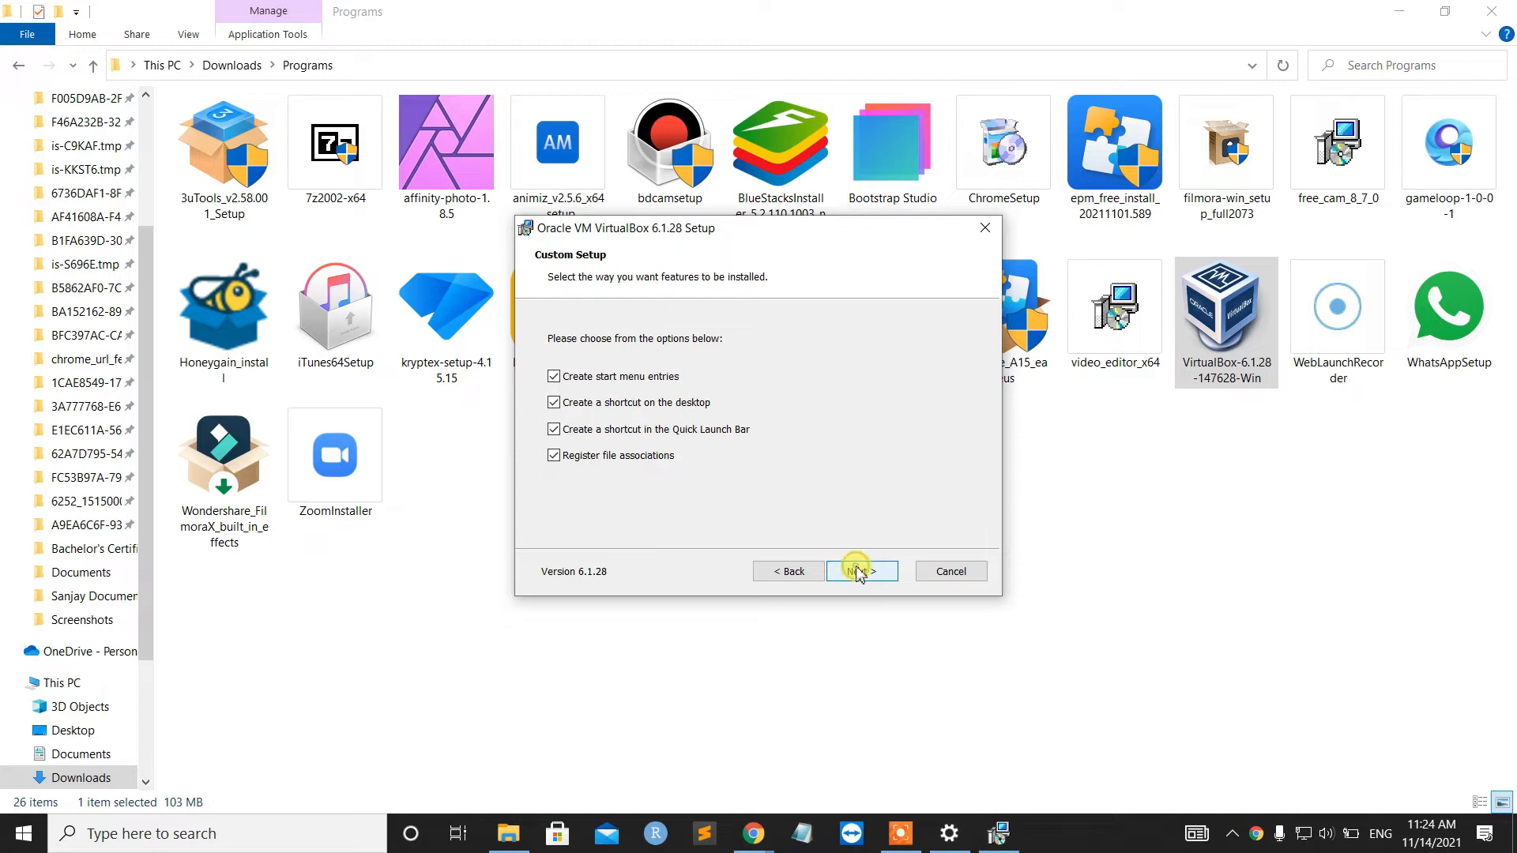
pyautogui.click(859, 571)
pyautogui.click(859, 571)
pyautogui.click(860, 572)
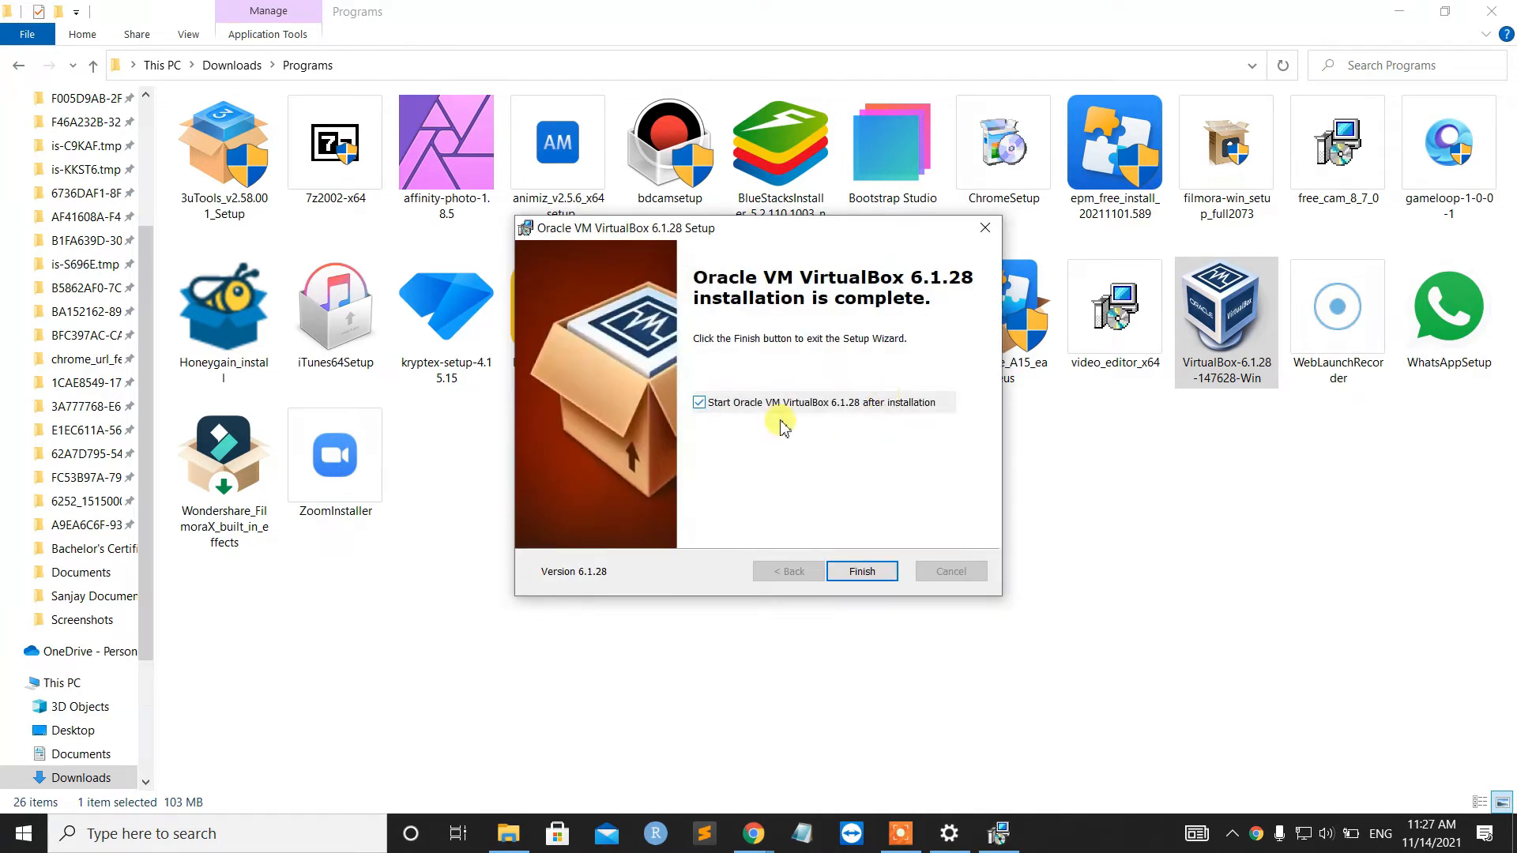
pyautogui.click(700, 405)
pyautogui.click(865, 571)
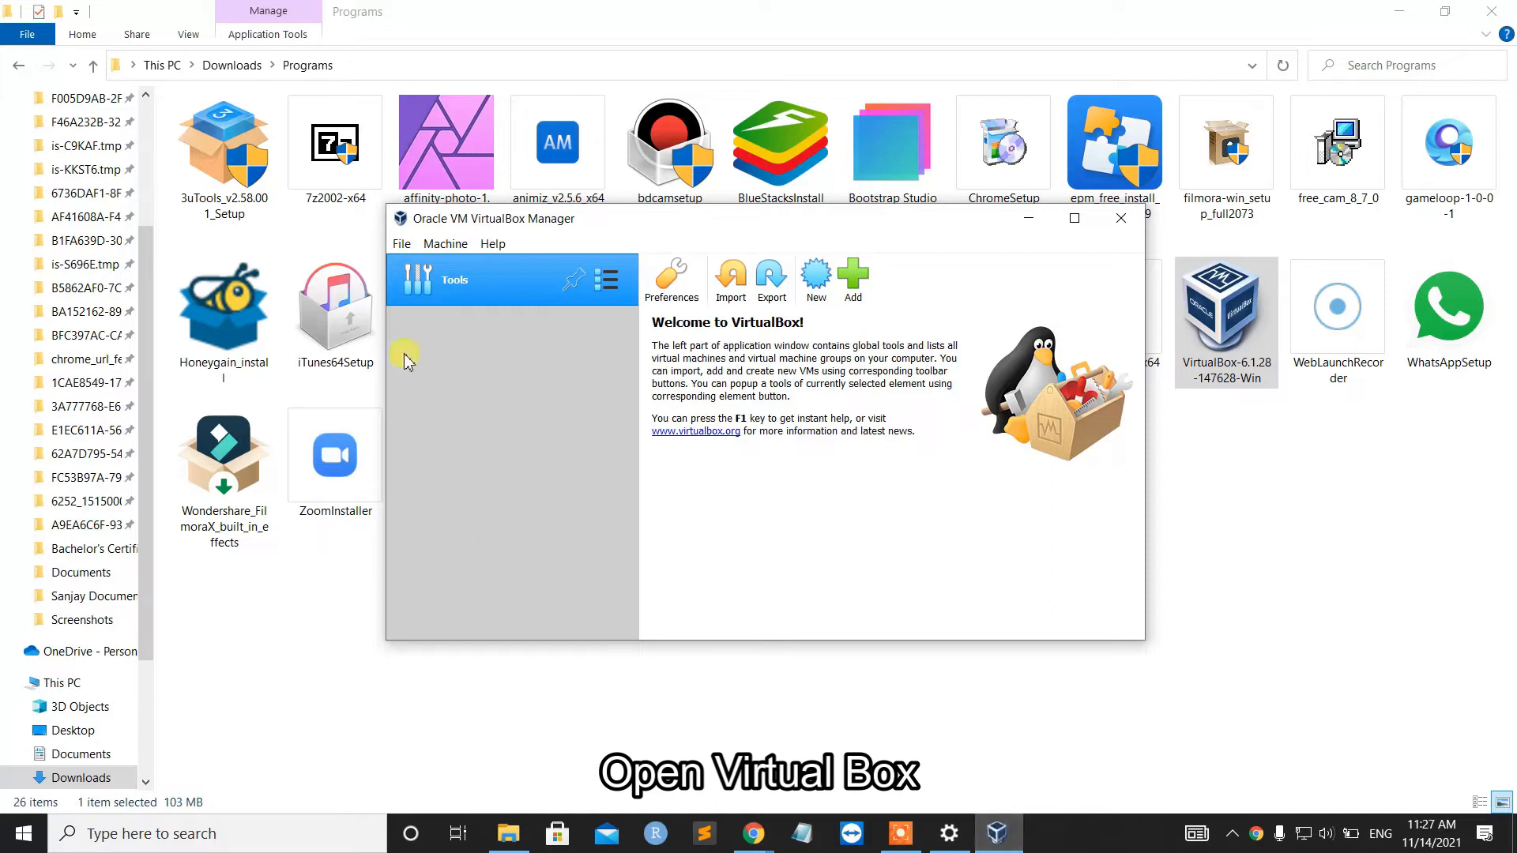
# - Add the Oracle_VM_VirtualBox_Extension_Pack-6.1.28 file from Downloads as an extension package in the VirtualBox preferences
pyautogui.click(395, 245)
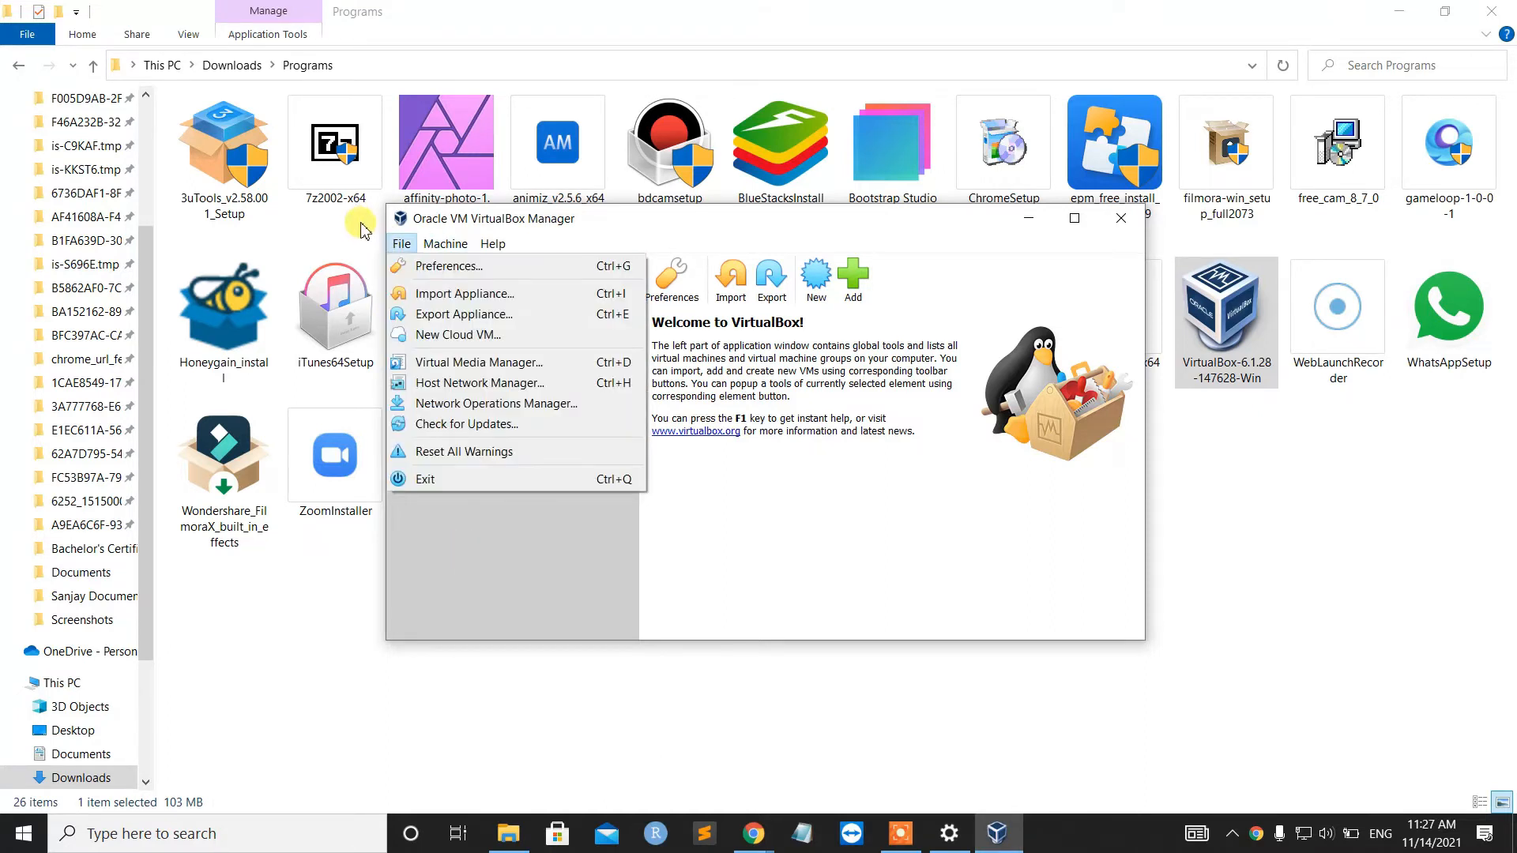
pyautogui.click(407, 268)
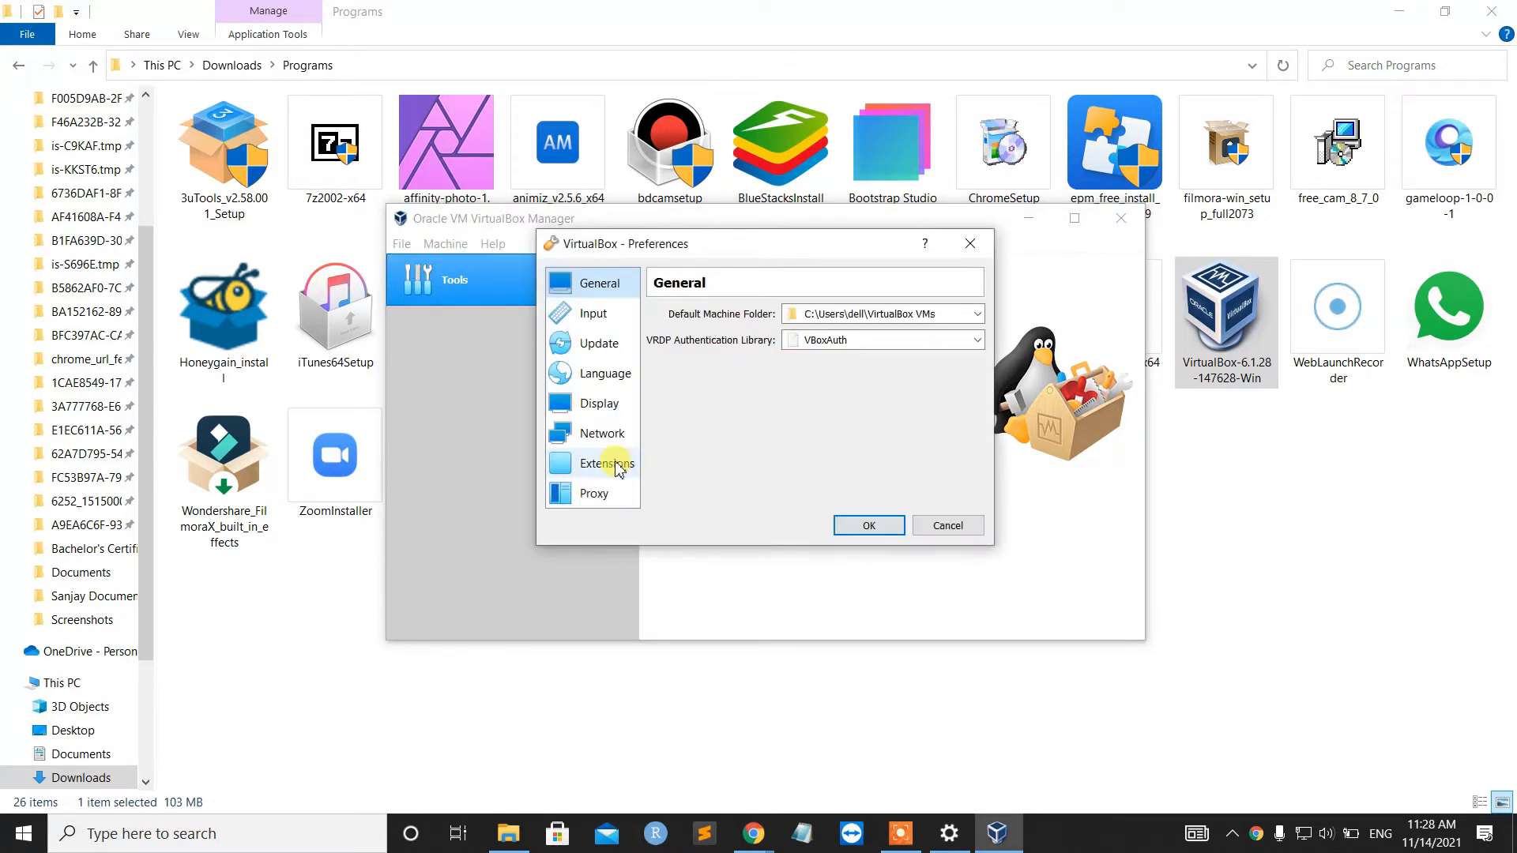
pyautogui.click(618, 466)
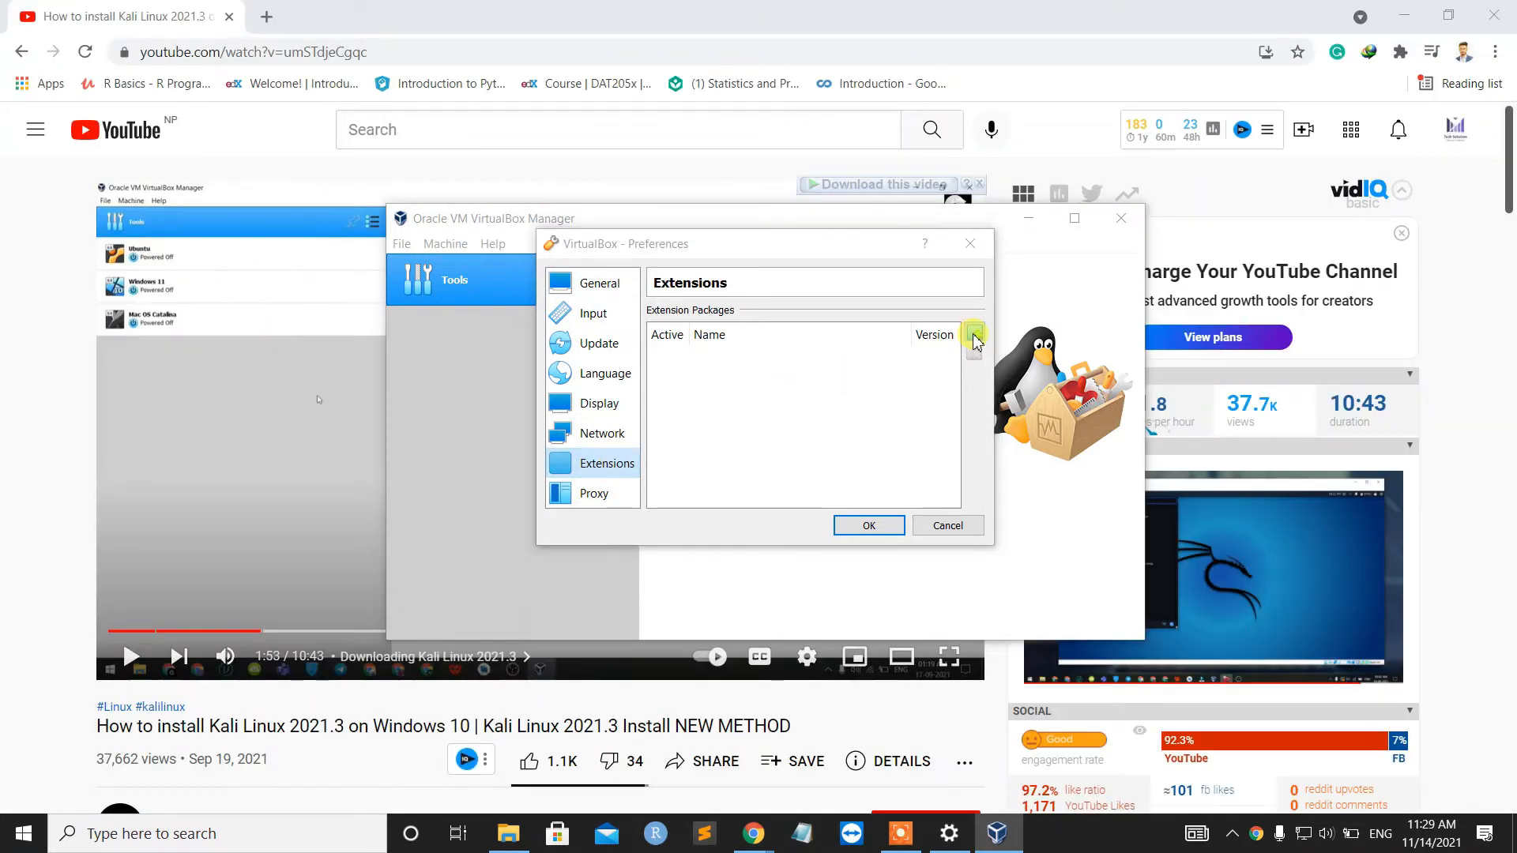
pyautogui.click(974, 335)
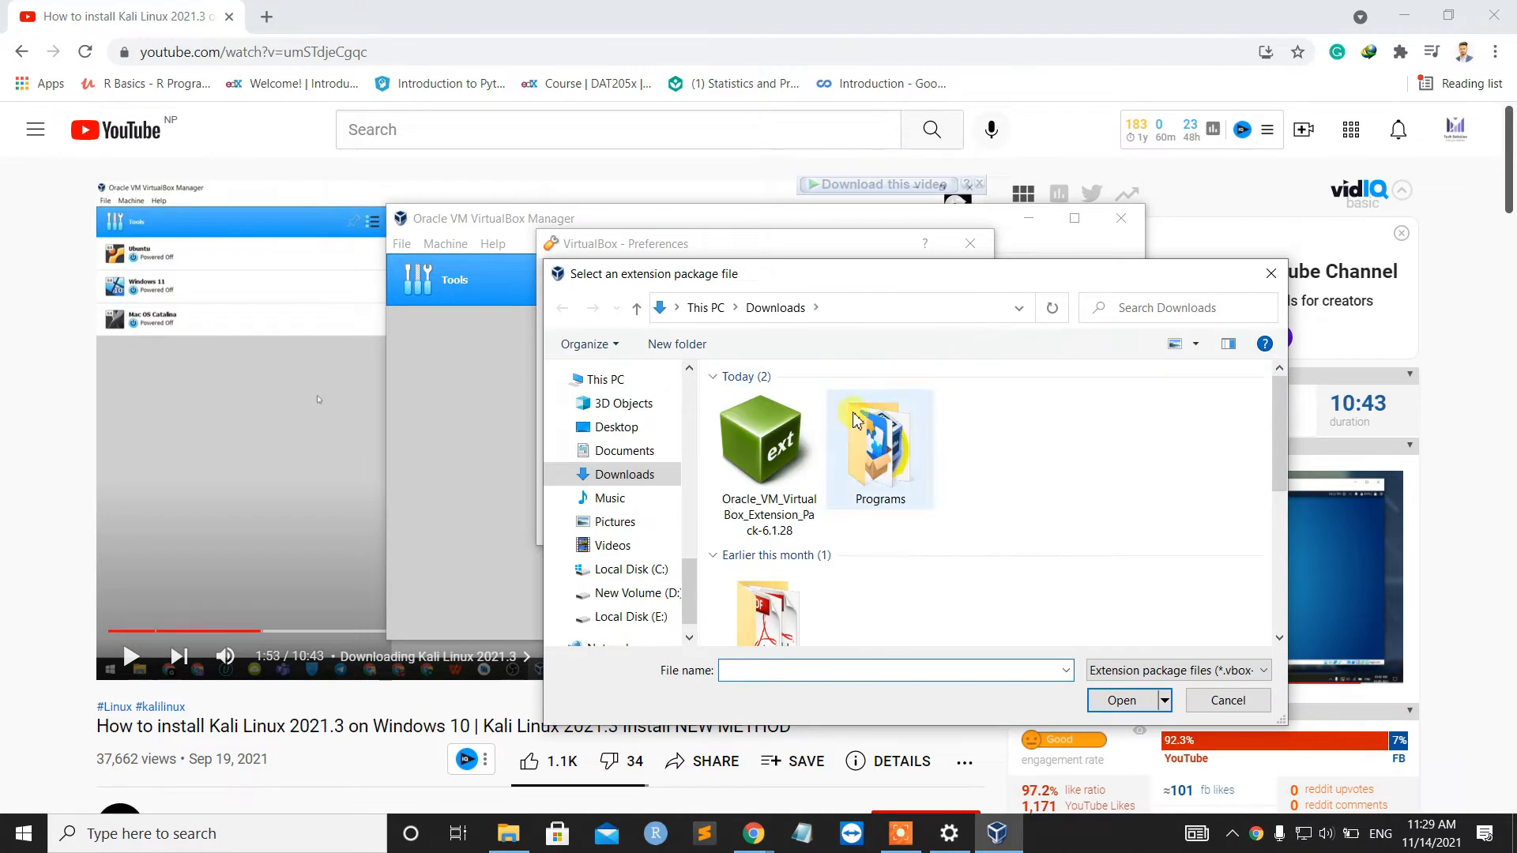
pyautogui.click(794, 450)
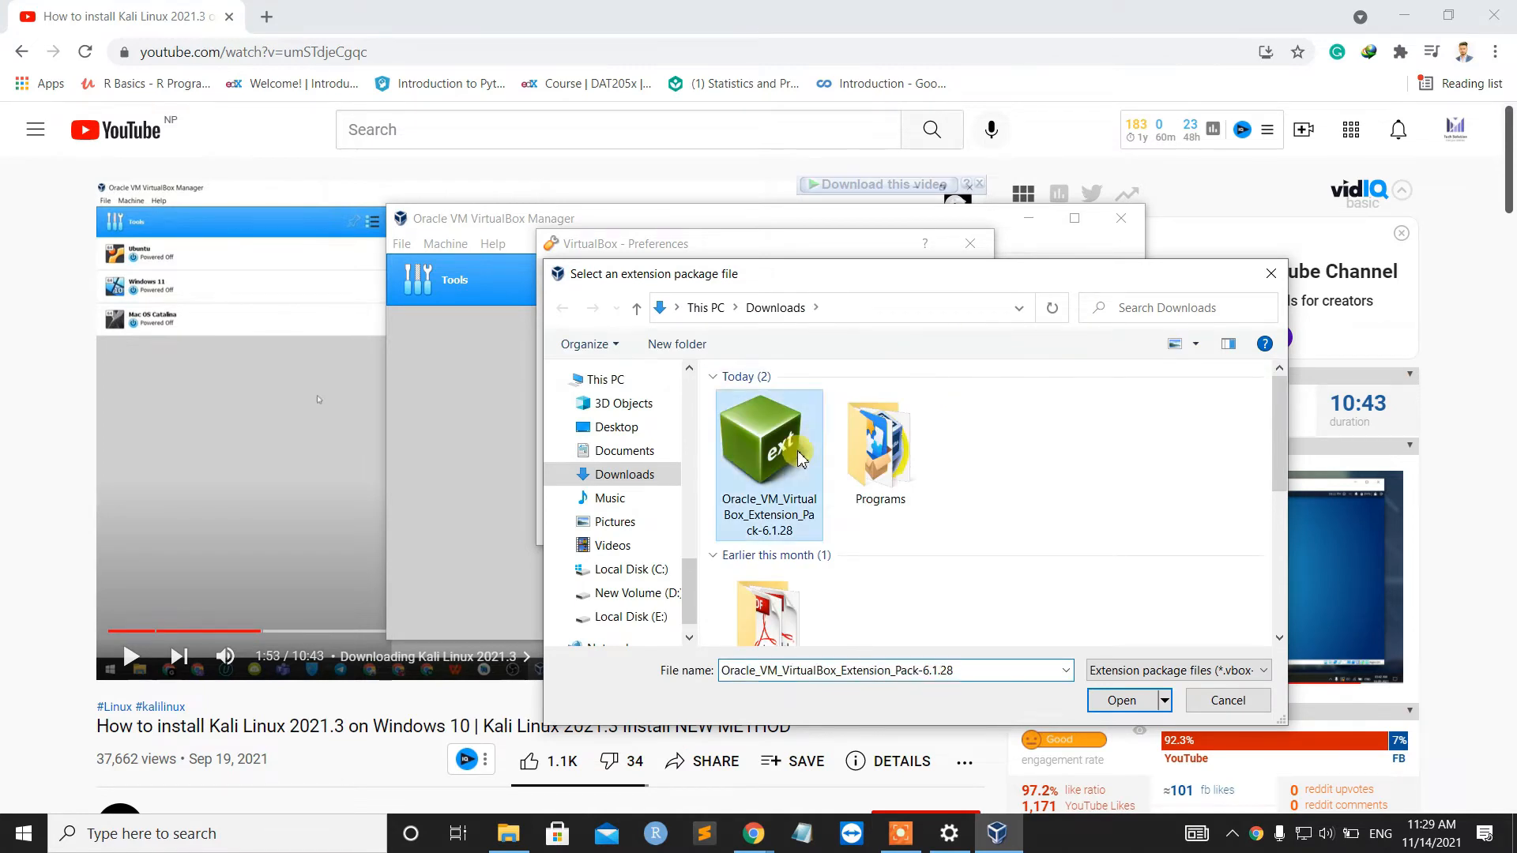
pyautogui.click(1126, 700)
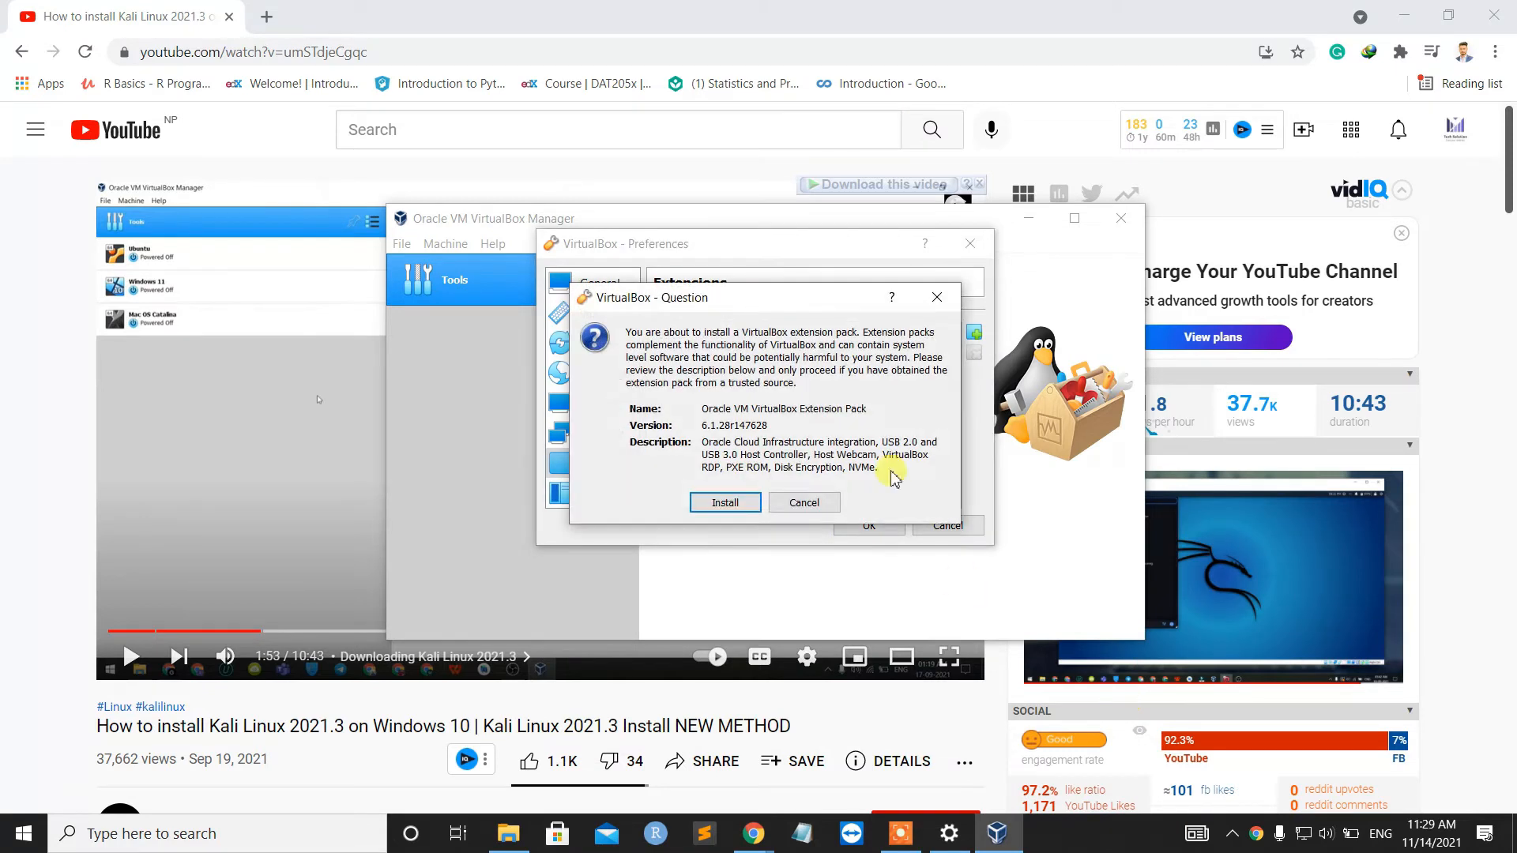
# - Install the VirtualBox extension pack and accept its license agreement
pyautogui.click(737, 503)
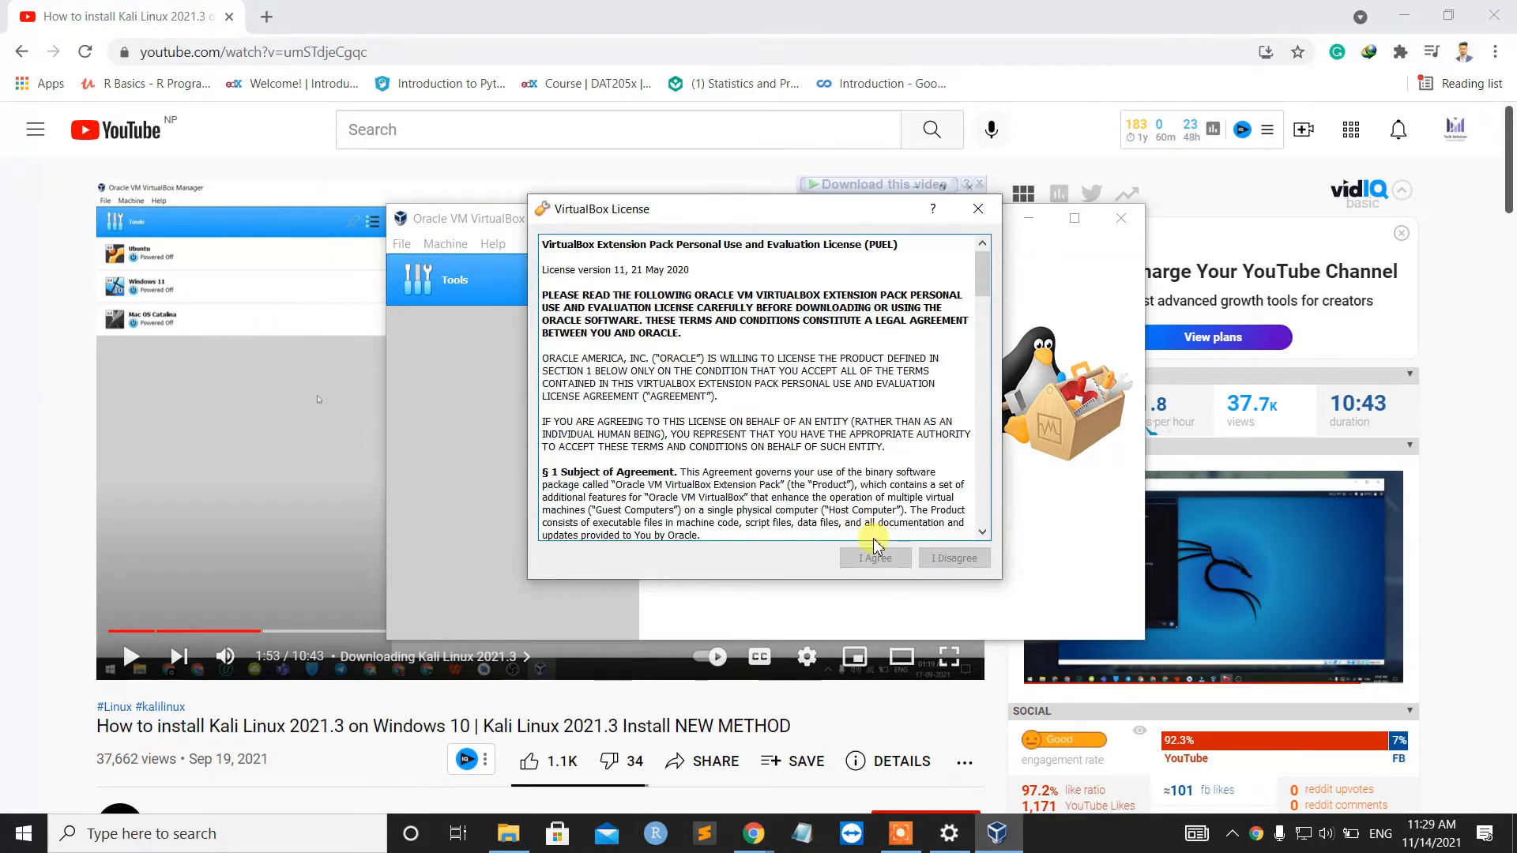
pyautogui.scroll(-20, 804, 451)
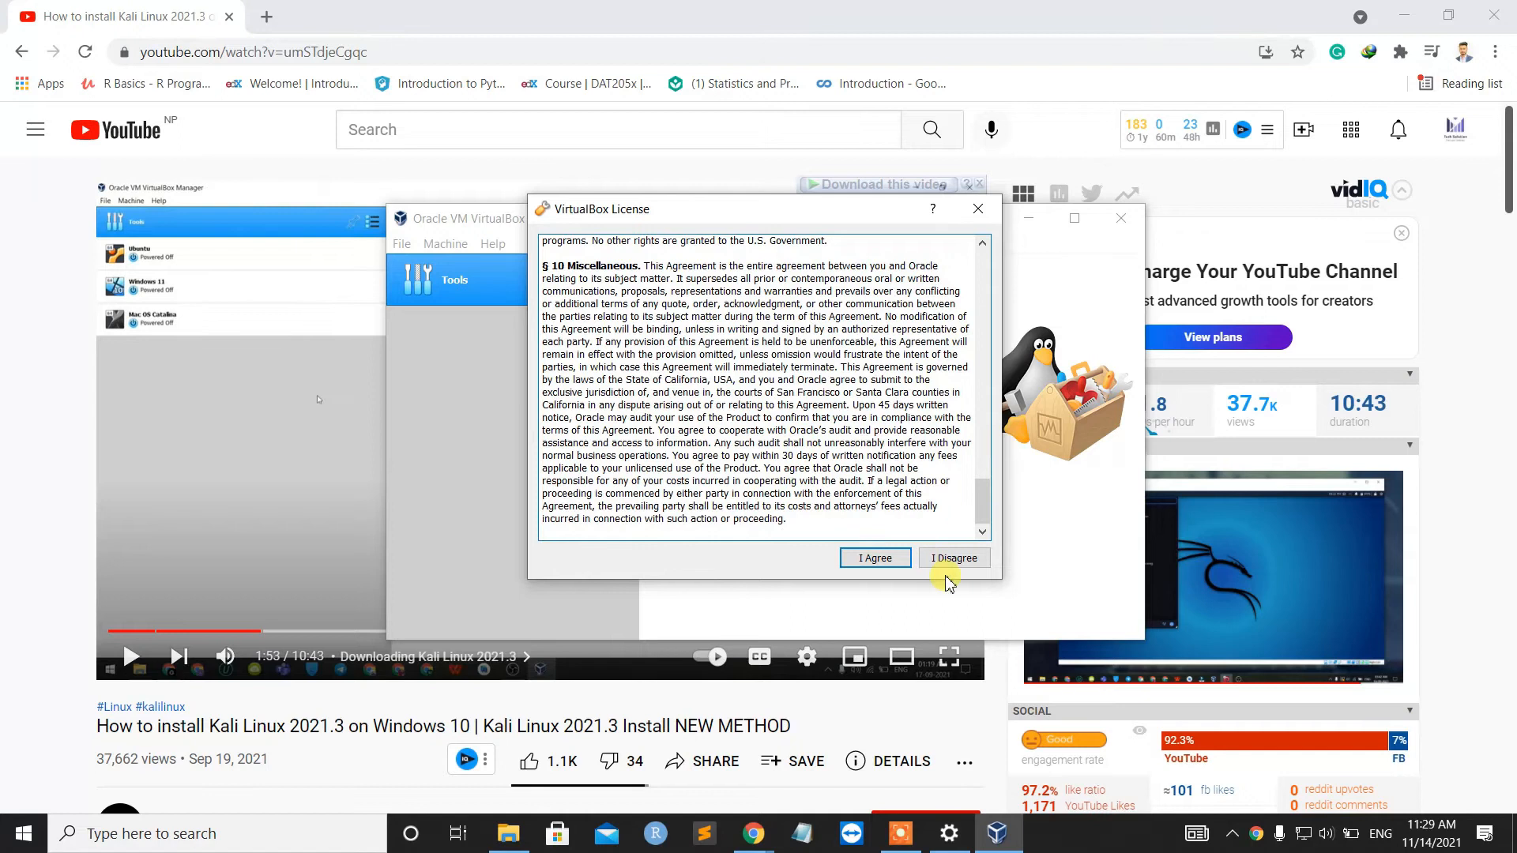
pyautogui.click(883, 559)
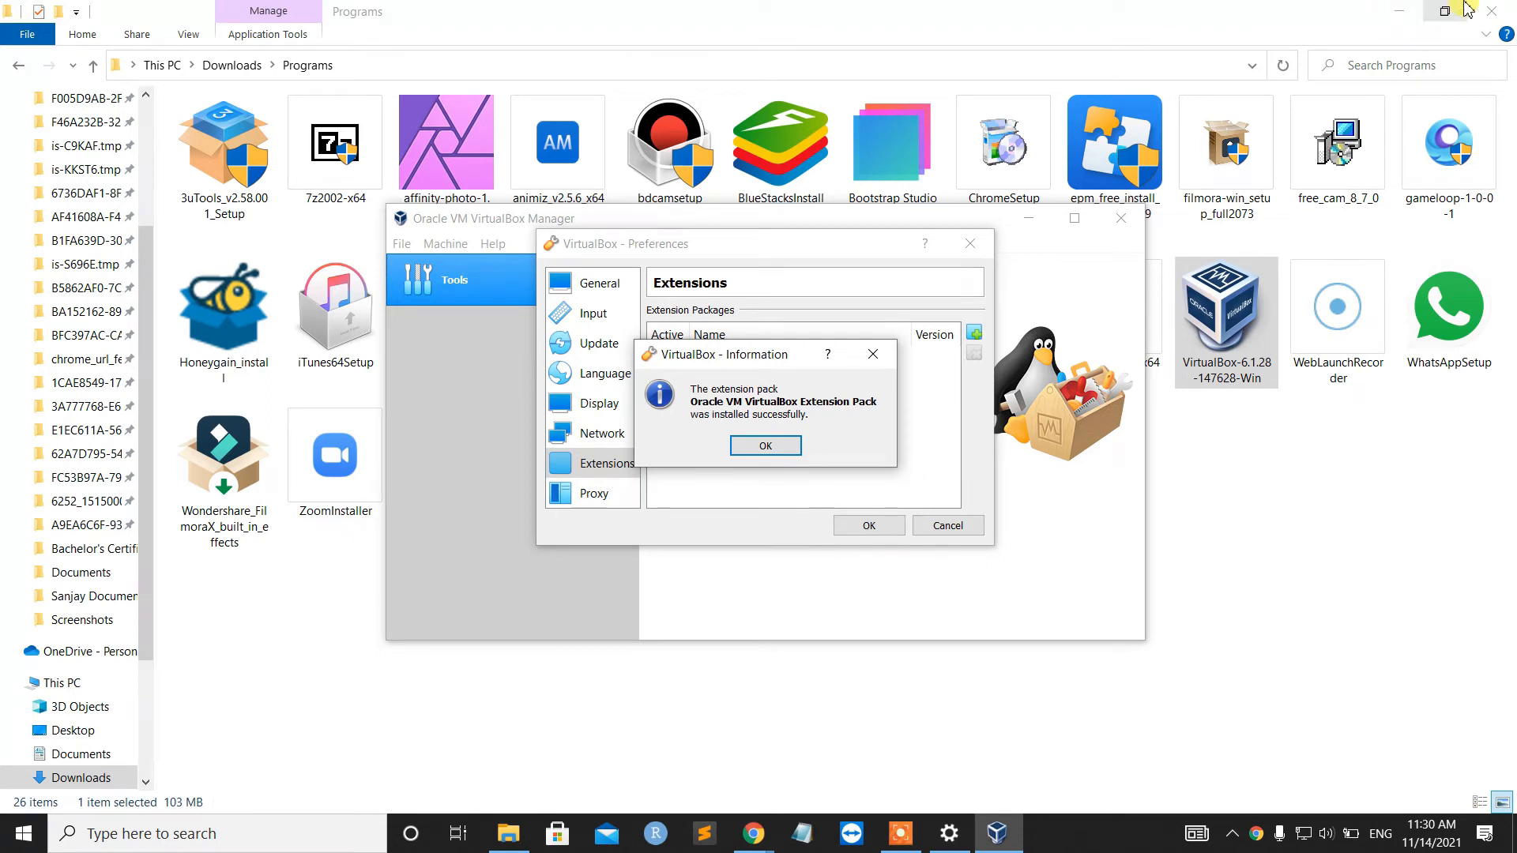
pyautogui.click(790, 445)
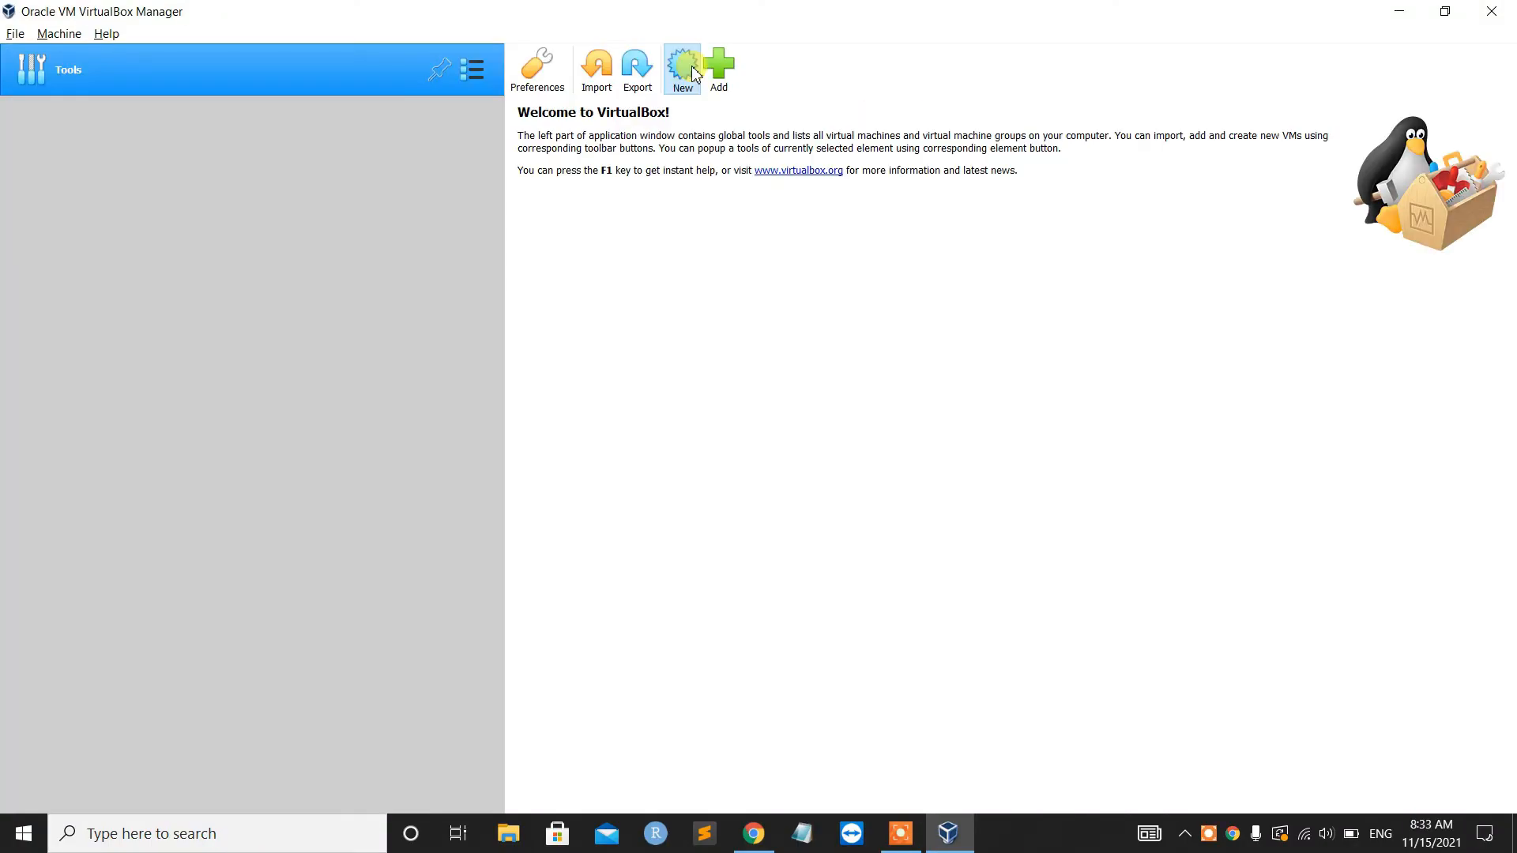
# - Create a new virtual machine named "kali linux" with Debian (64-bit) as its version
pyautogui.click(684, 69)
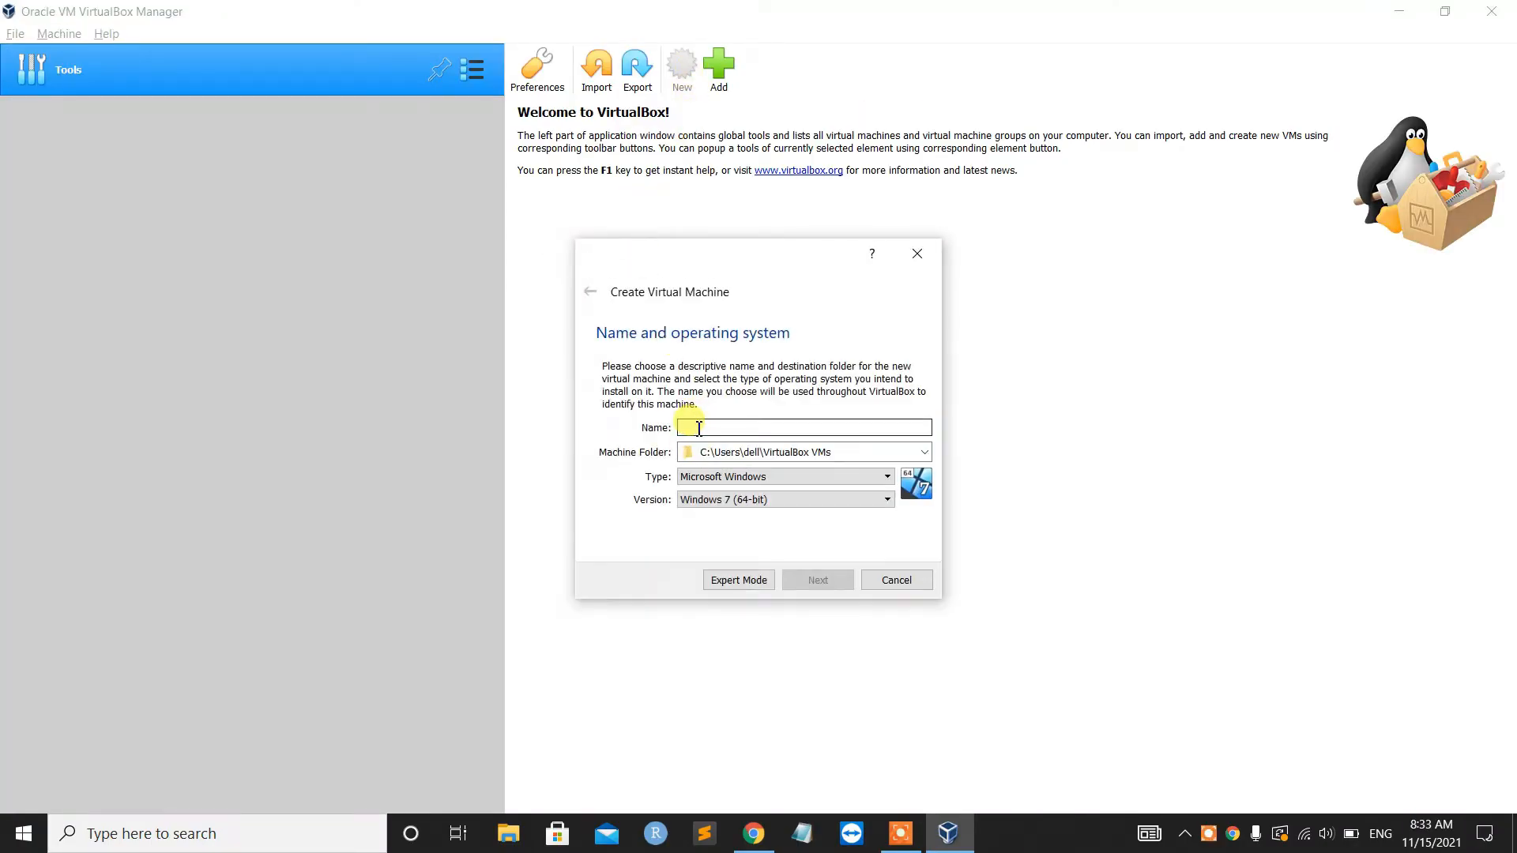
pyautogui.write('kali')
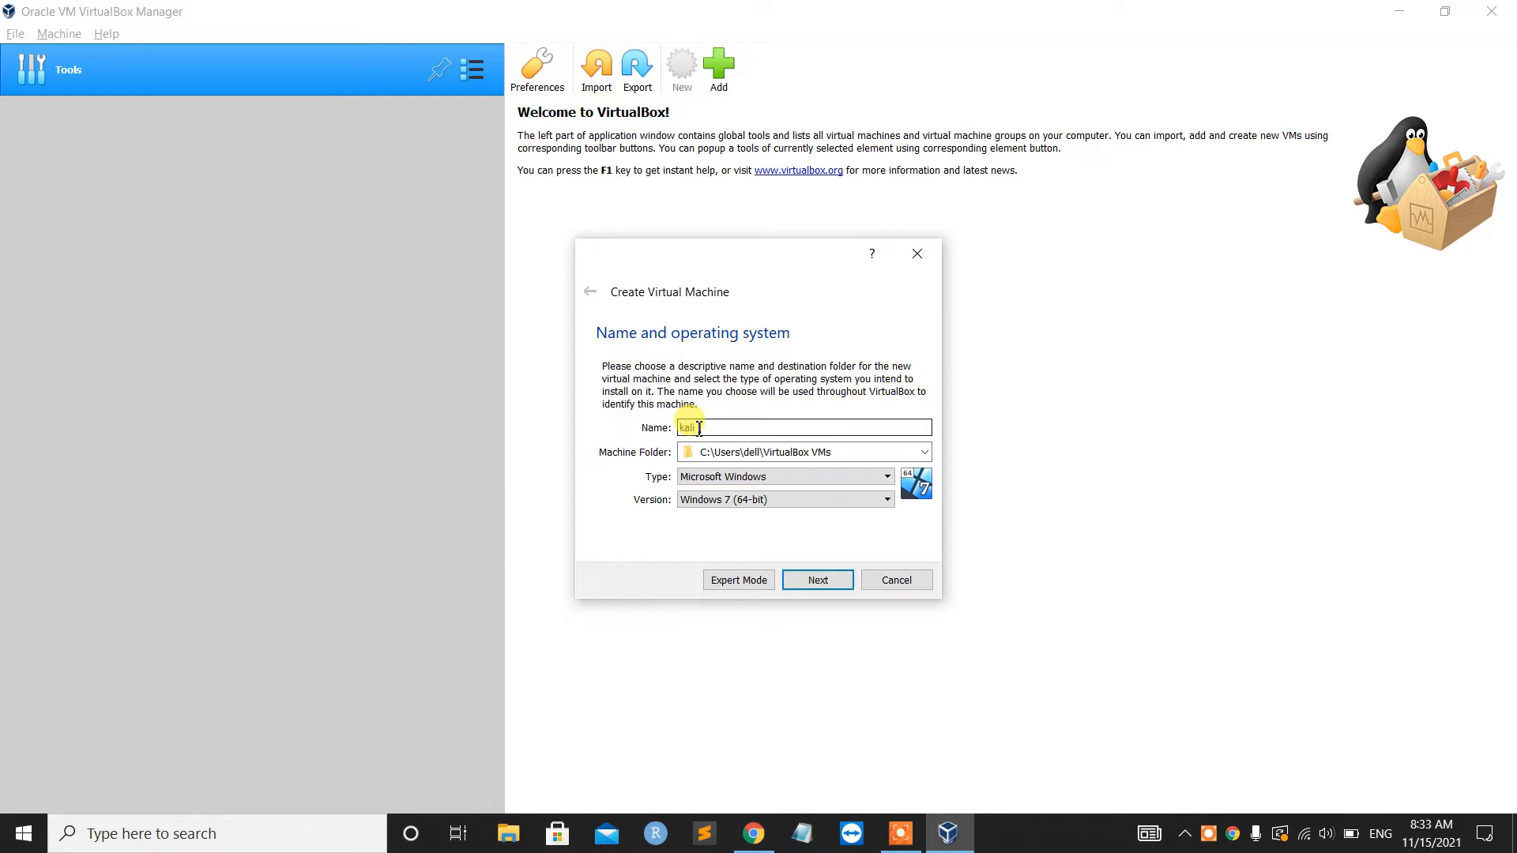
pyautogui.write(' linux')
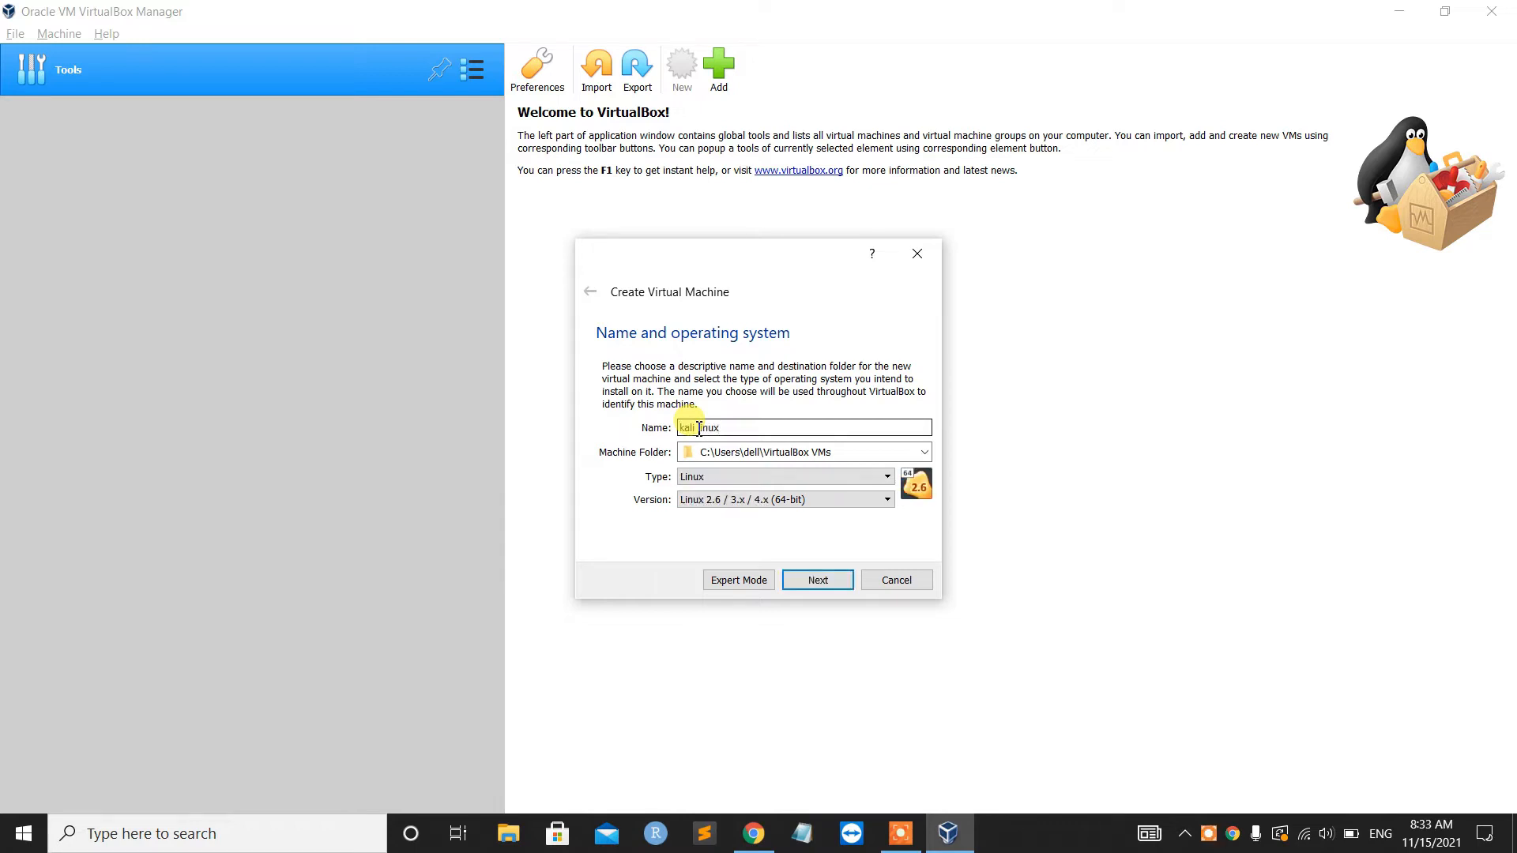
pyautogui.click(727, 501)
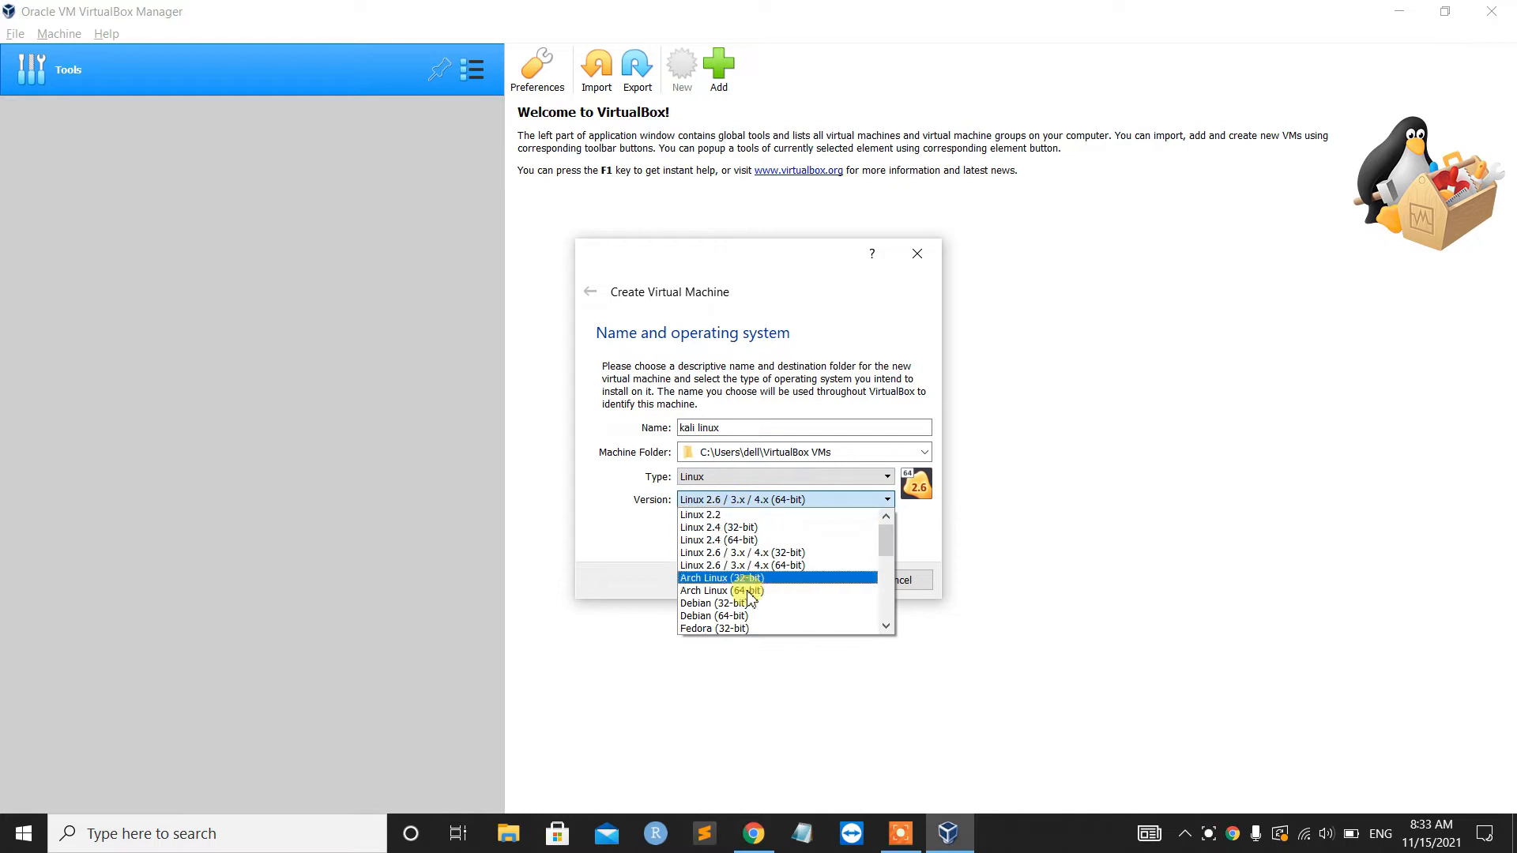
pyautogui.click(724, 616)
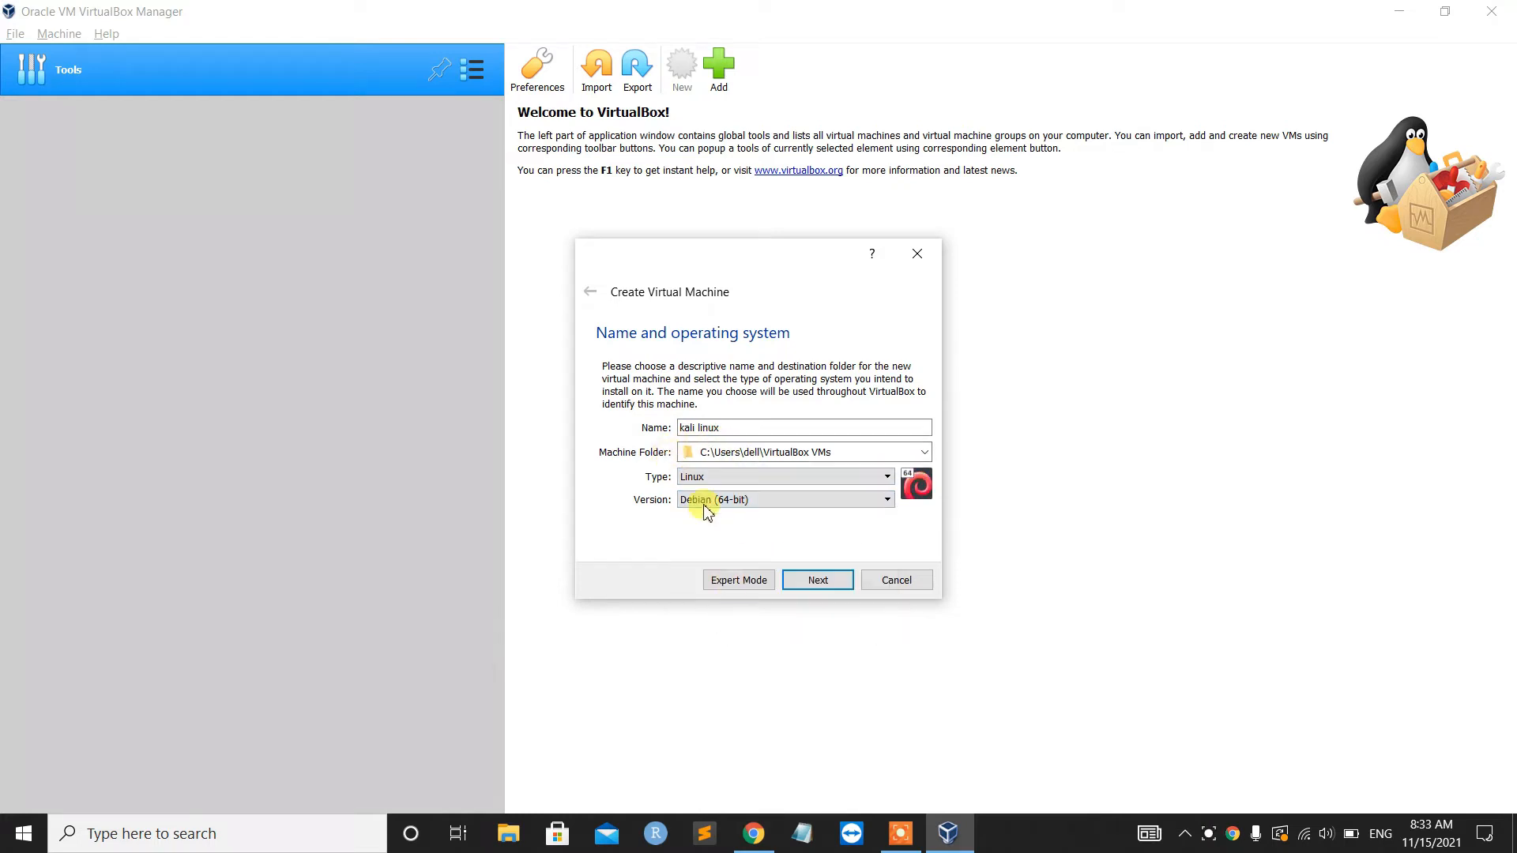
pyautogui.click(817, 581)
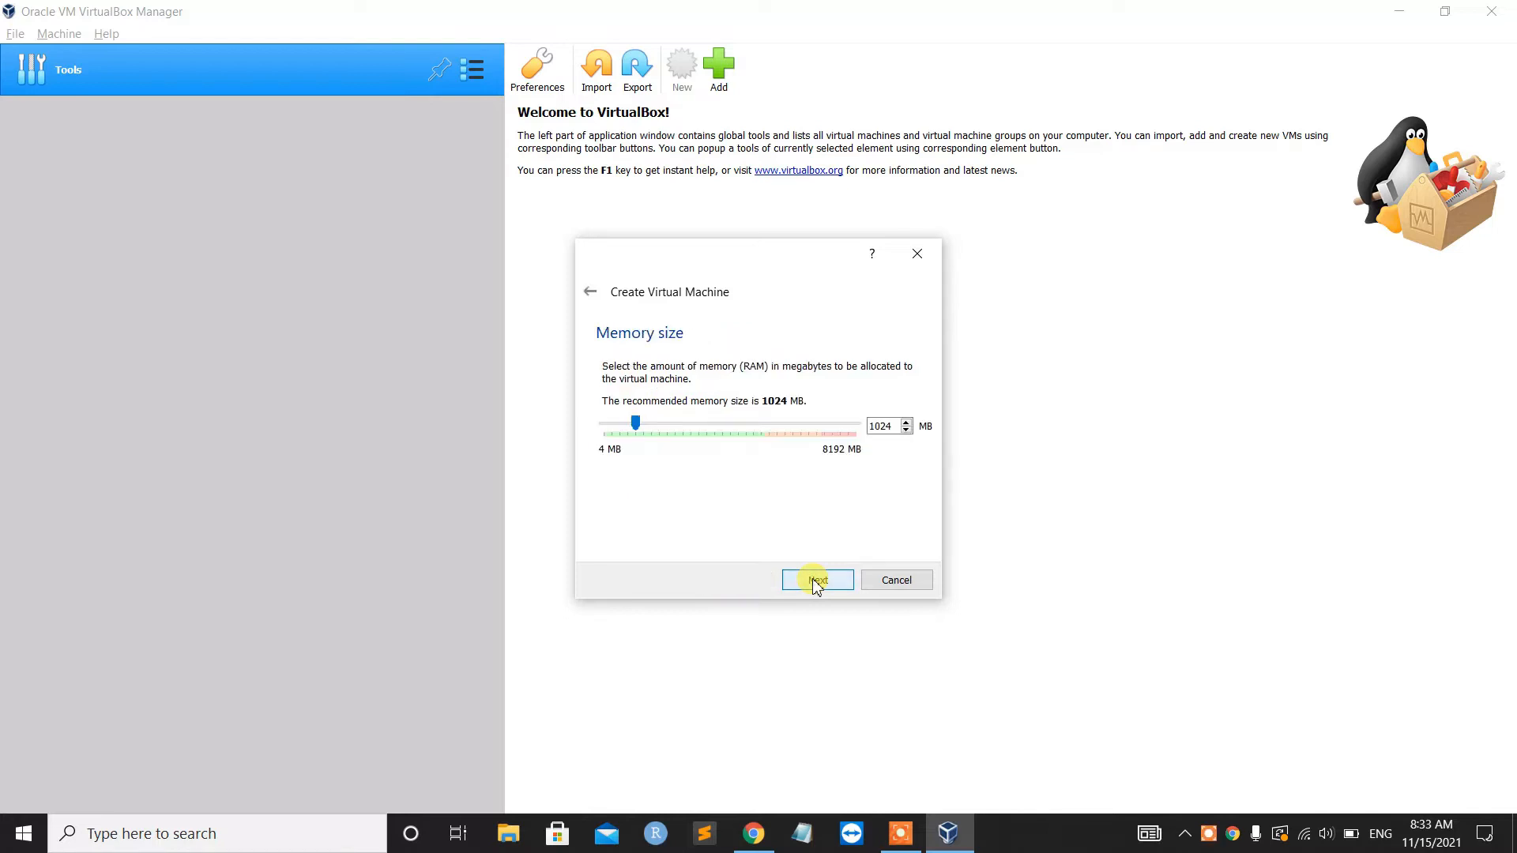
# - Set the virtual machine's memory size to 4096 MB and continue to the hard disk options
pyautogui.click(890, 426)
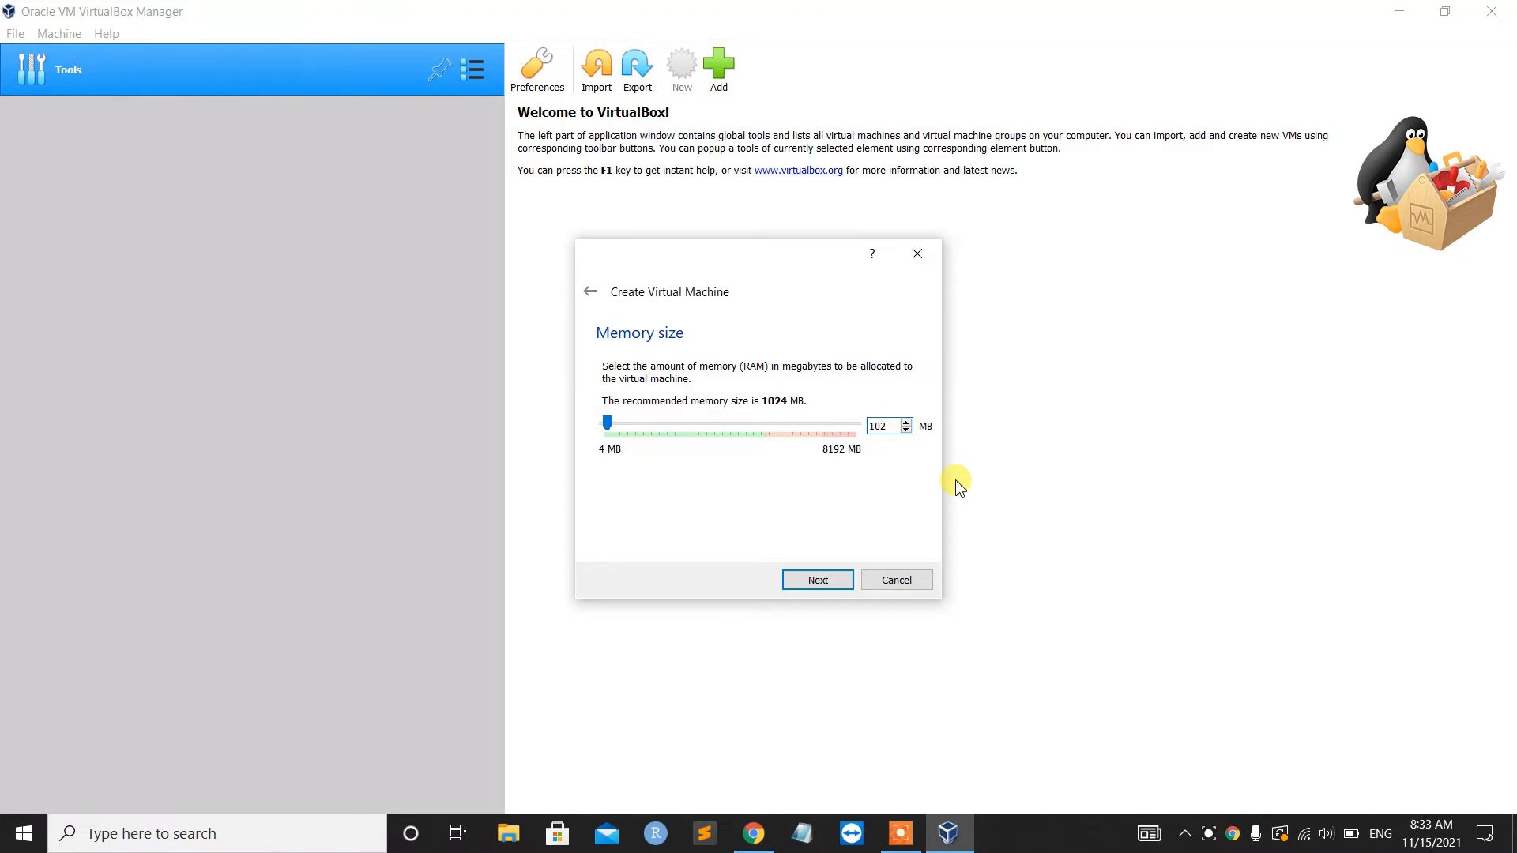
pyautogui.click(889, 422)
pyautogui.write('4096')
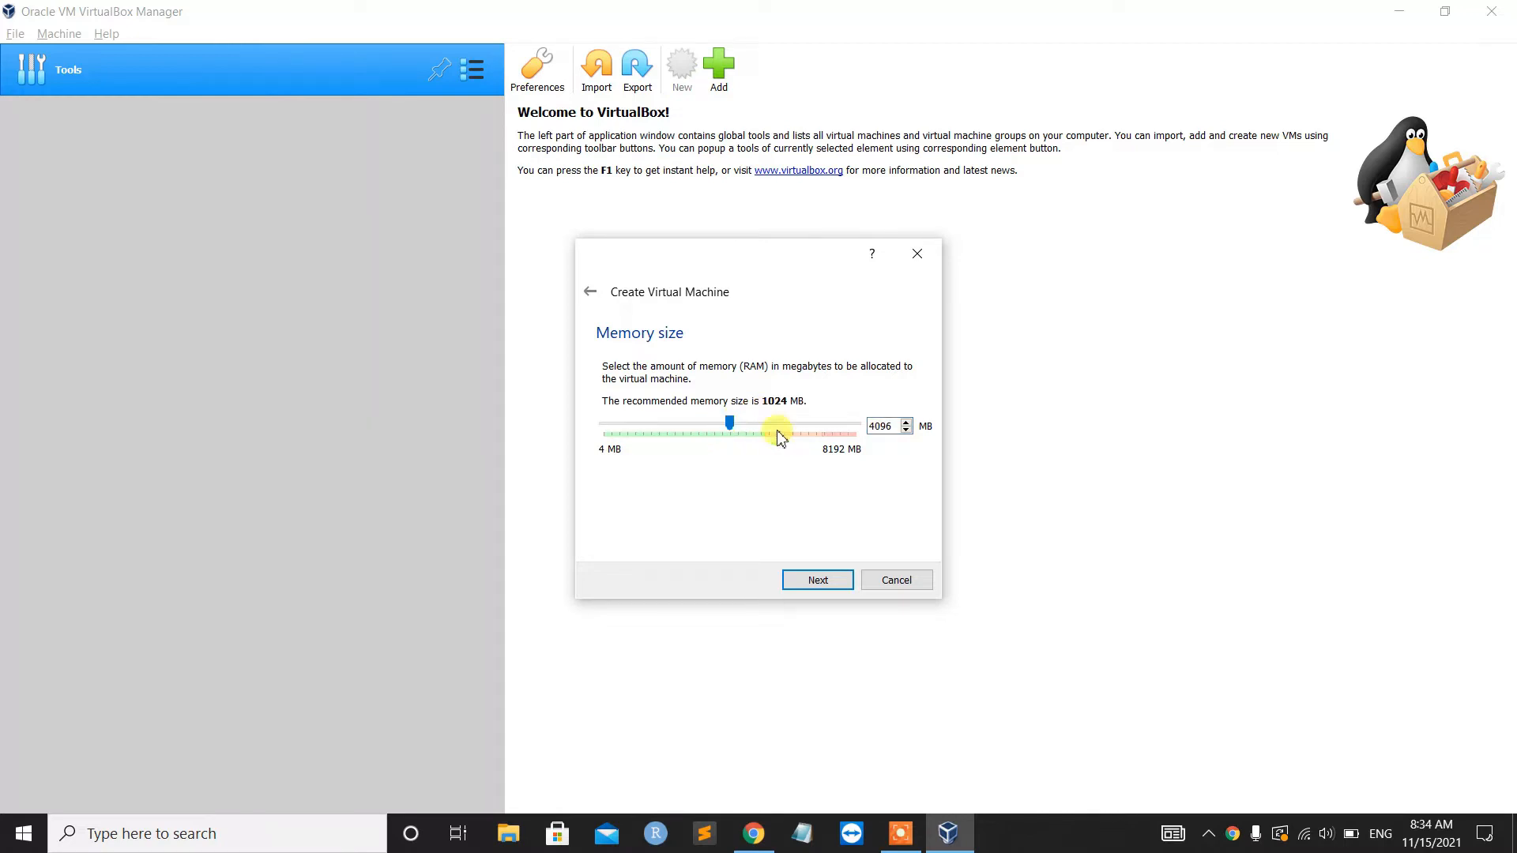
pyautogui.click(820, 581)
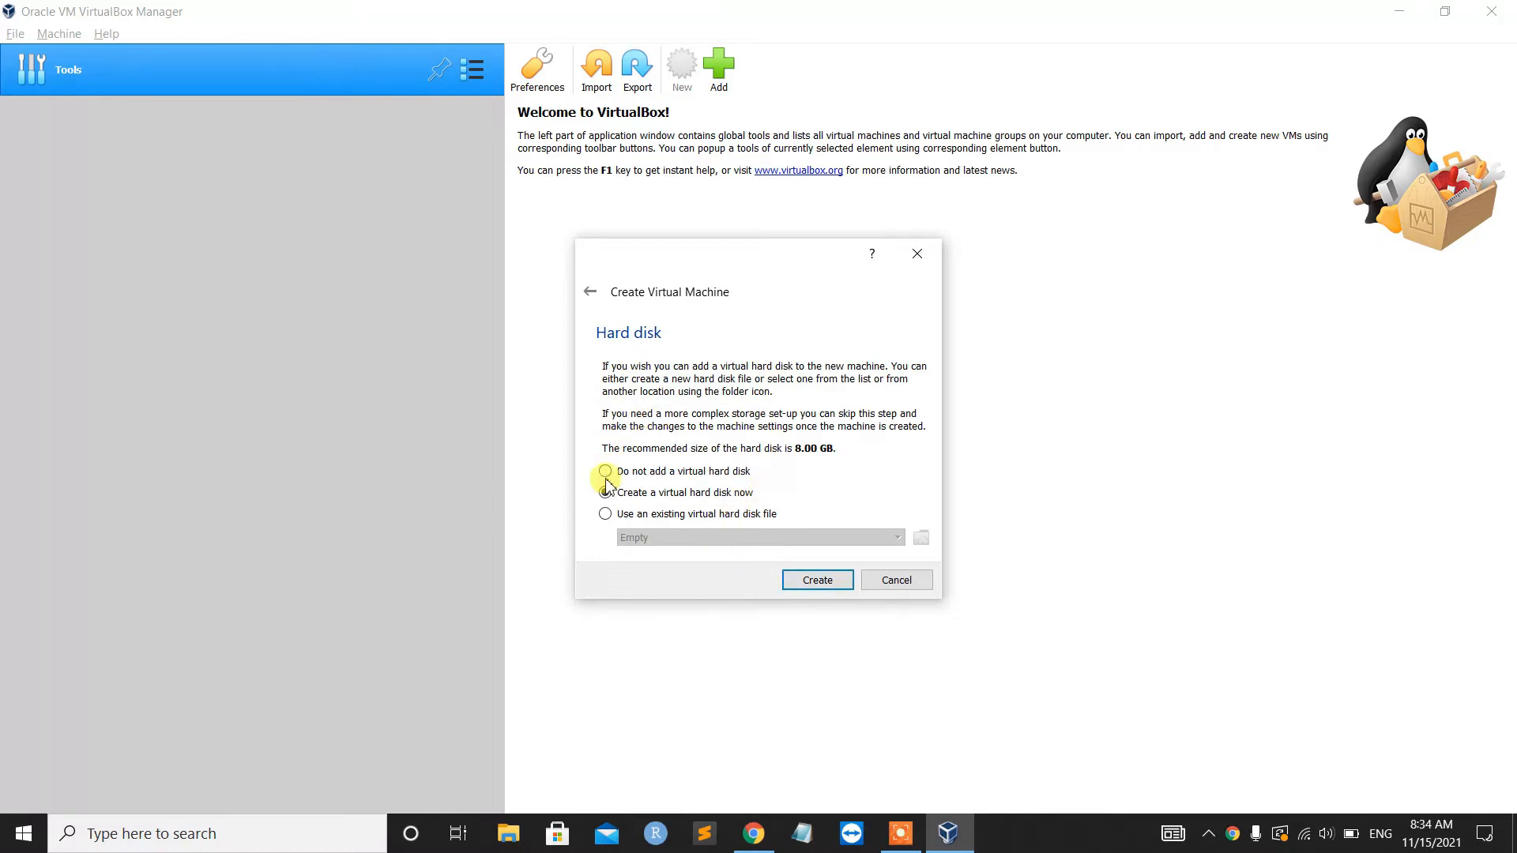
# - Create a dynamically allocated VDI virtual hard disk of 30 GB for the kali linux machine
pyautogui.click(811, 582)
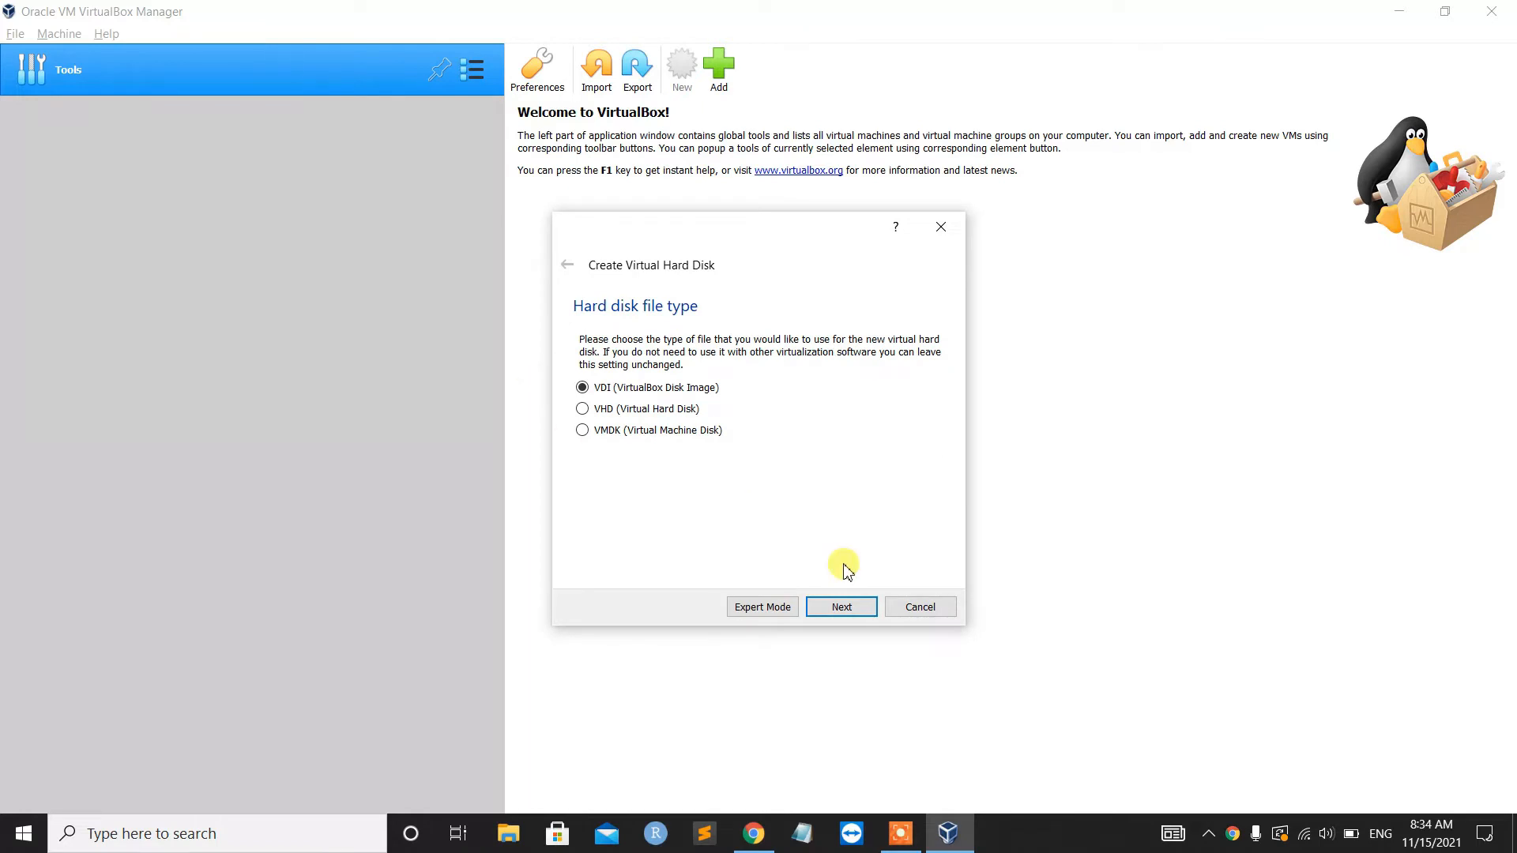
pyautogui.click(852, 614)
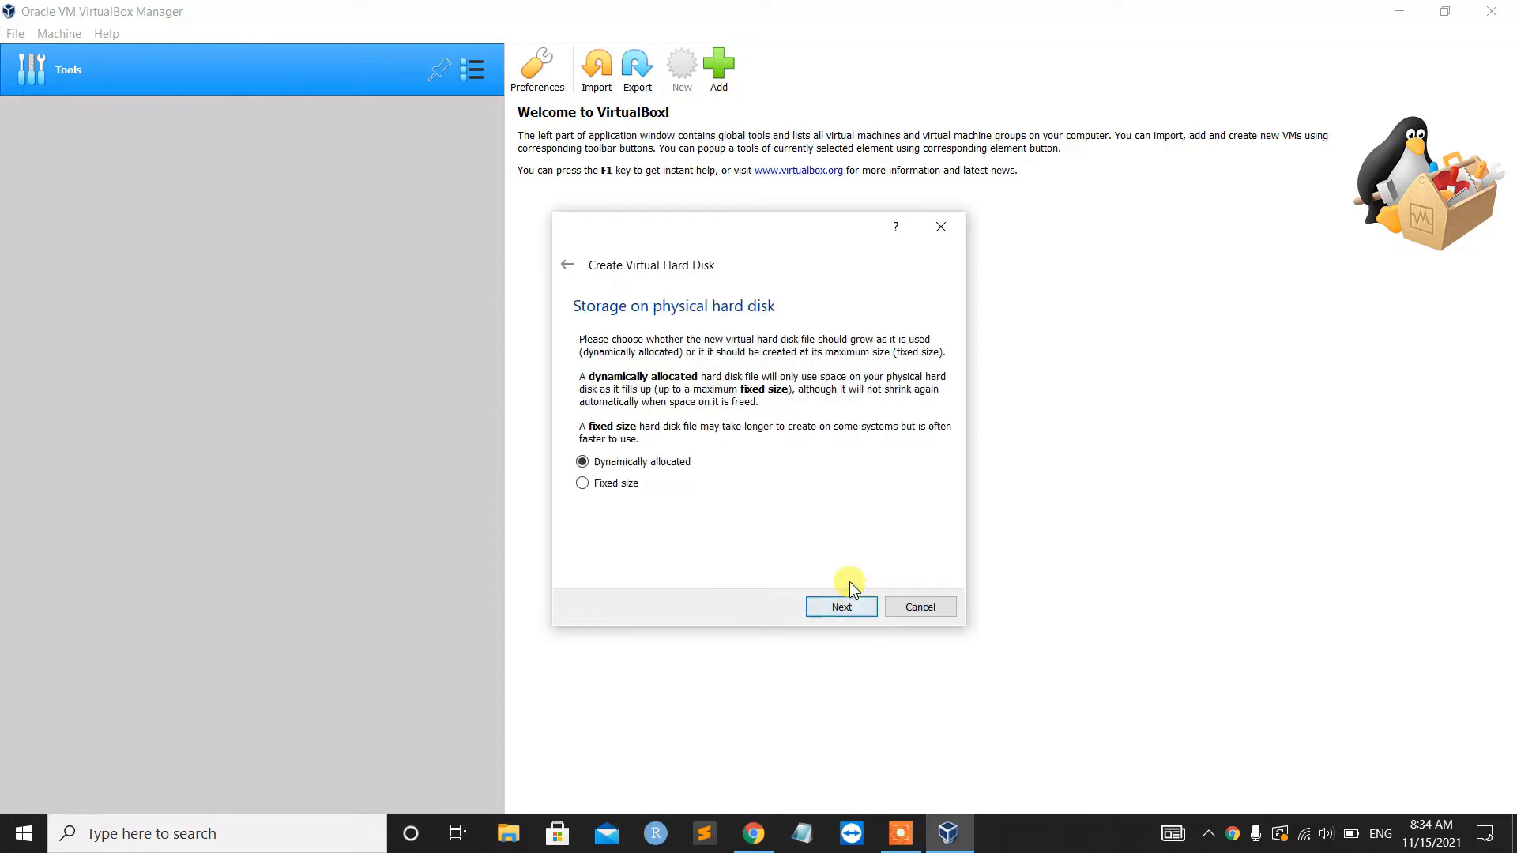
pyautogui.click(811, 608)
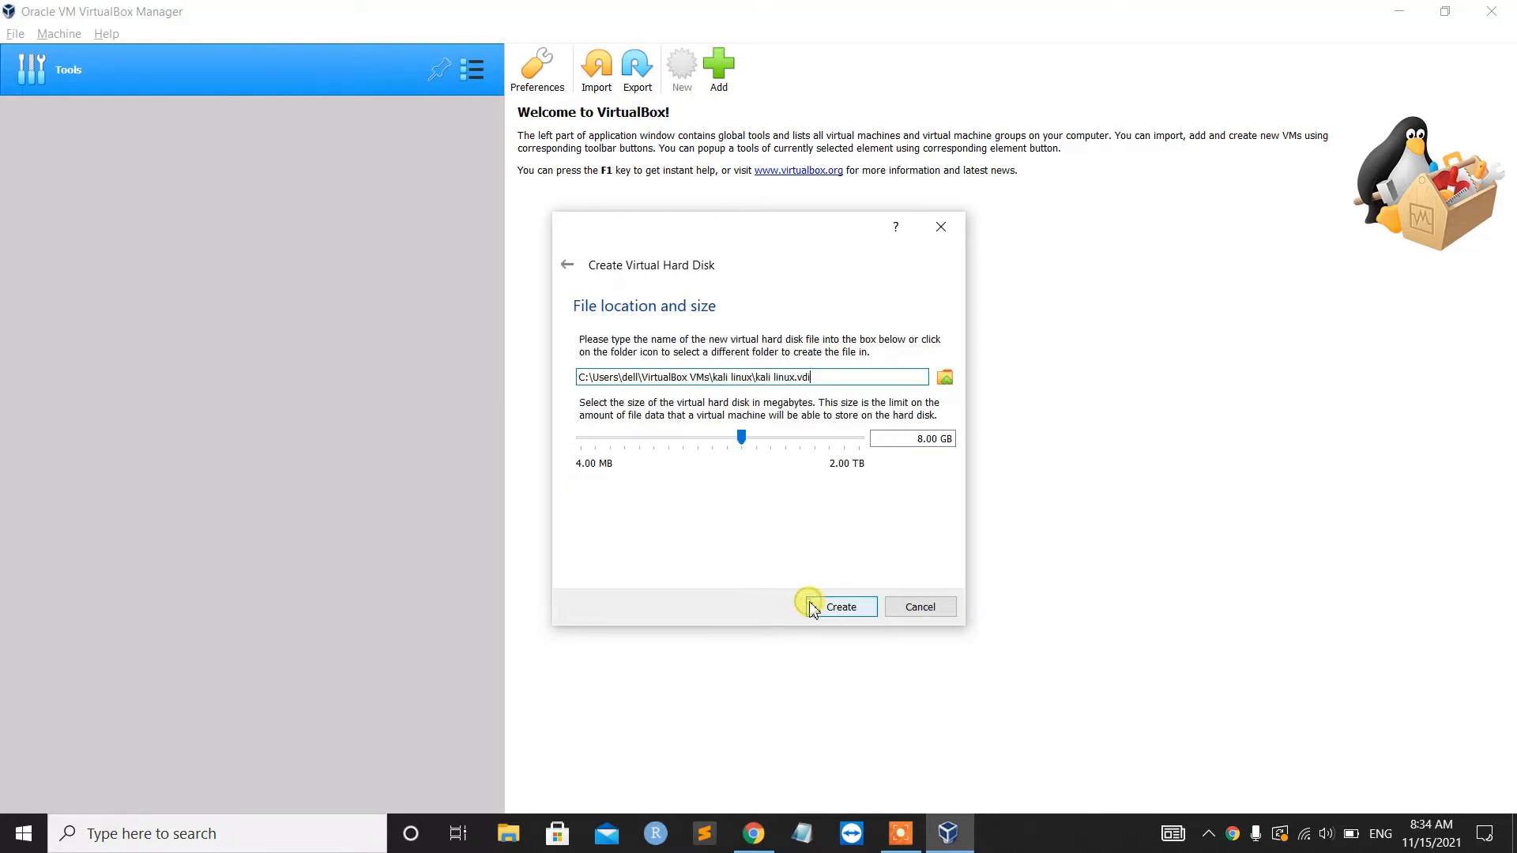
pyautogui.click(924, 439)
pyautogui.write('30')
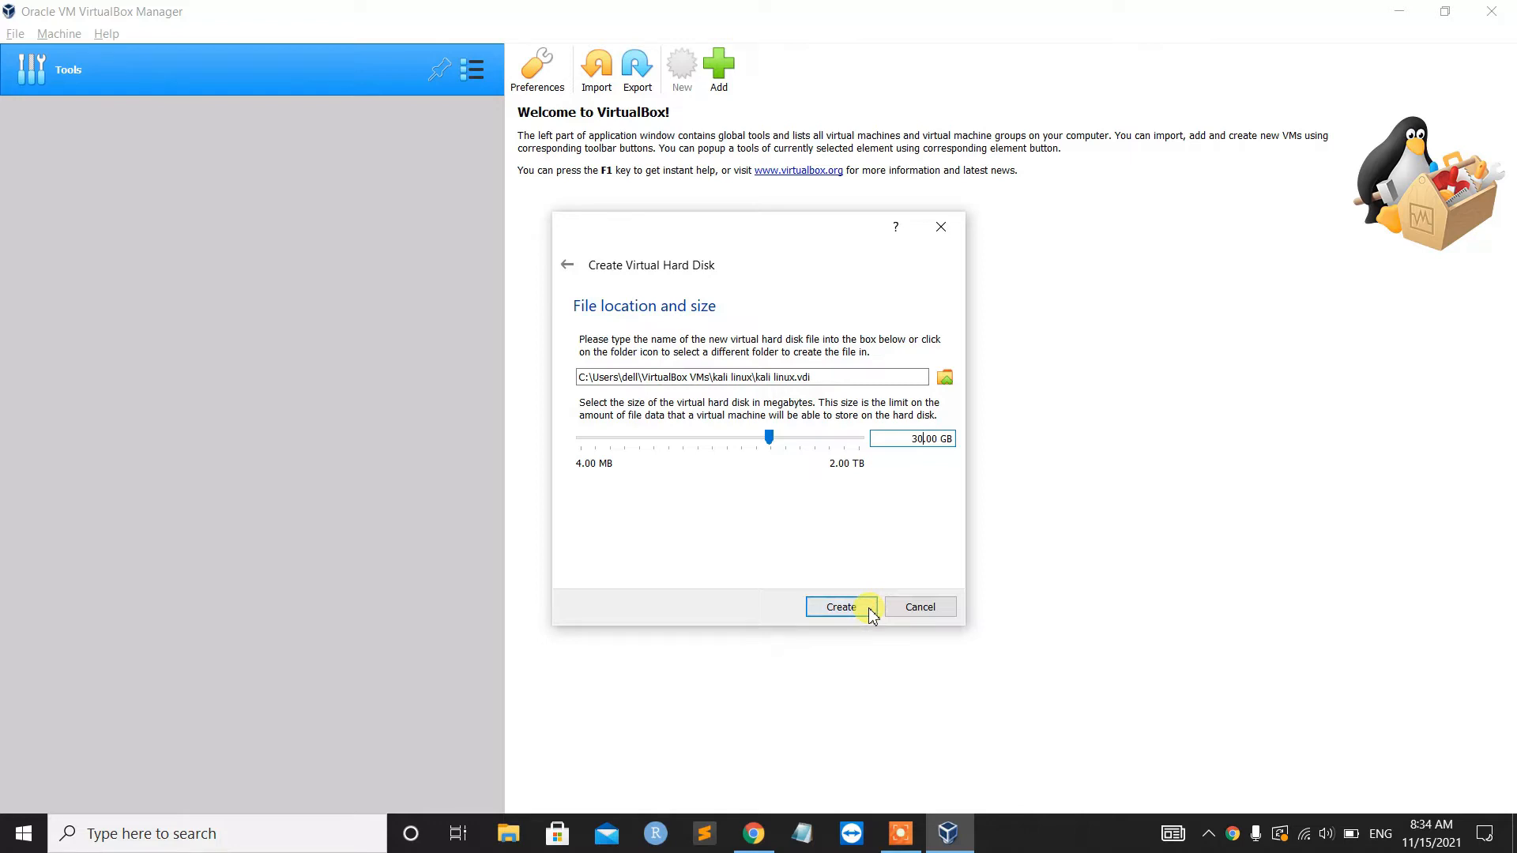
pyautogui.click(843, 608)
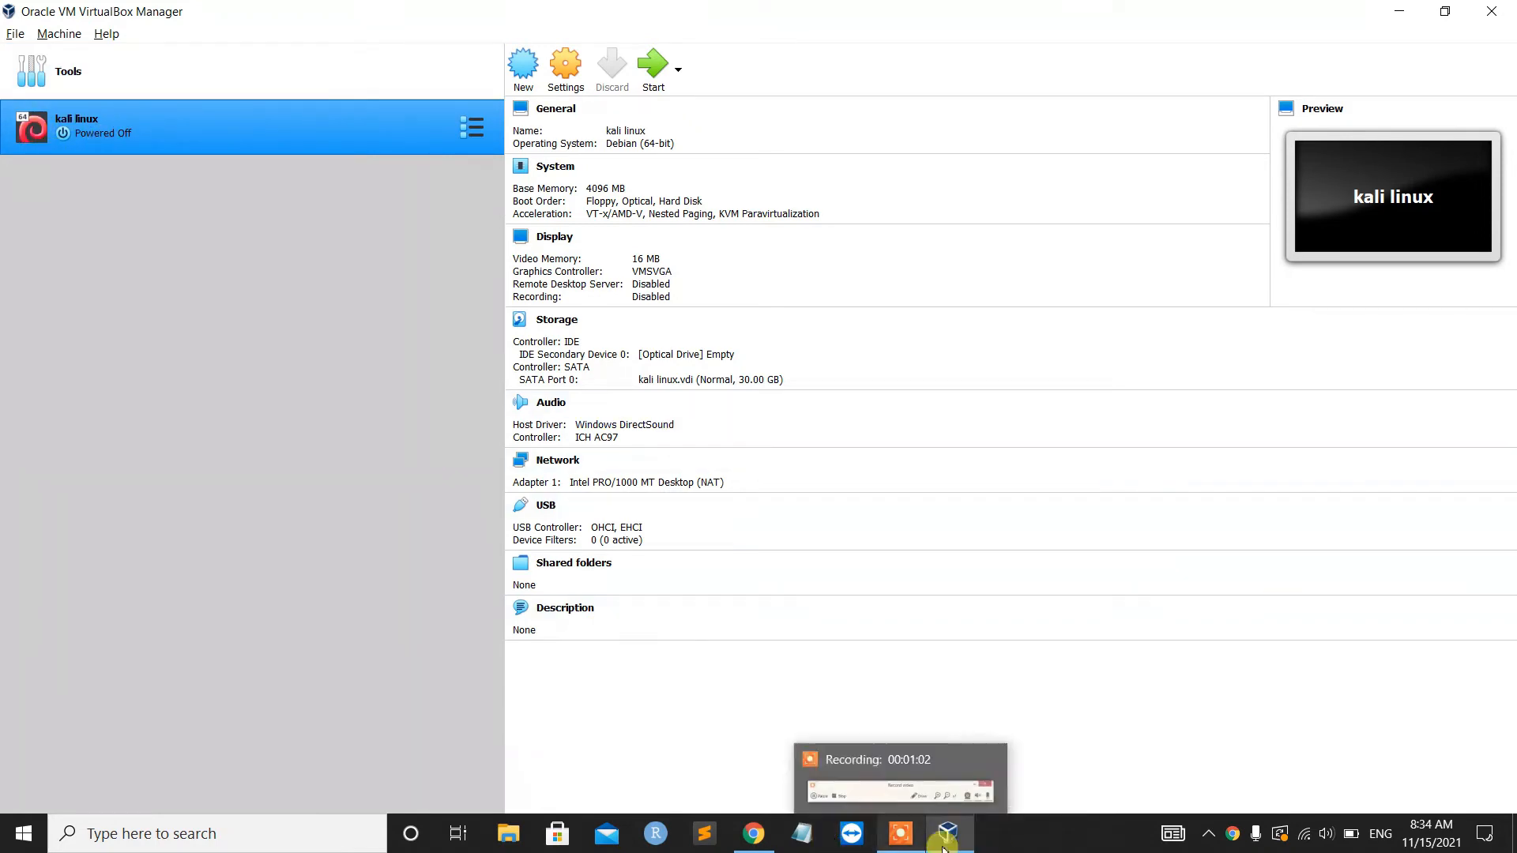
pyautogui.click(901, 834)
pyautogui.click(1052, 812)
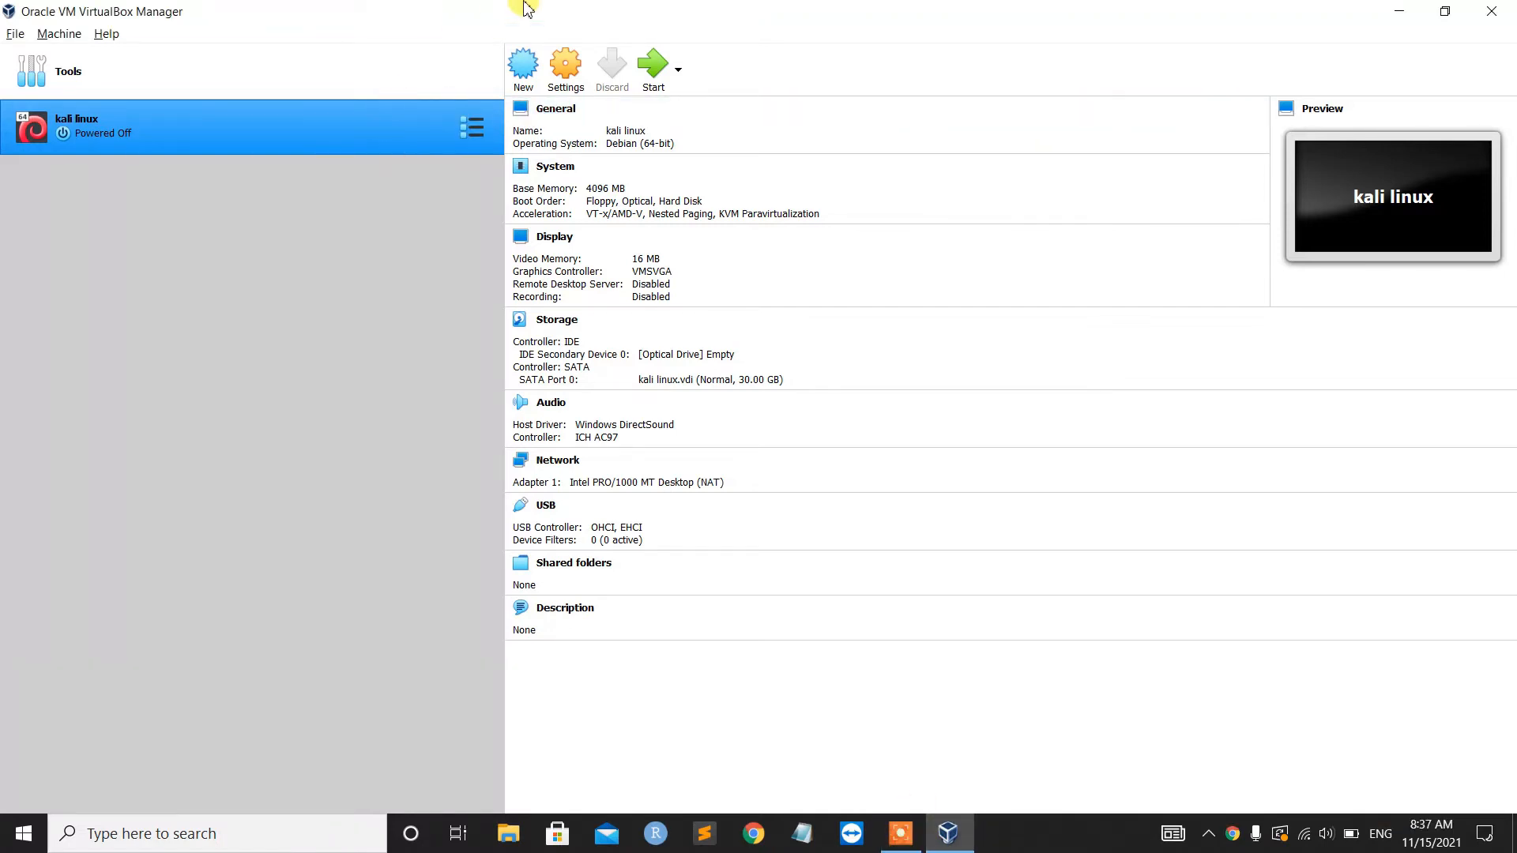
# - Set both Shared Clipboard and Drag'n'Drop to Bidirectional in the kali linux machine's advanced general settings
pyautogui.click(555, 75)
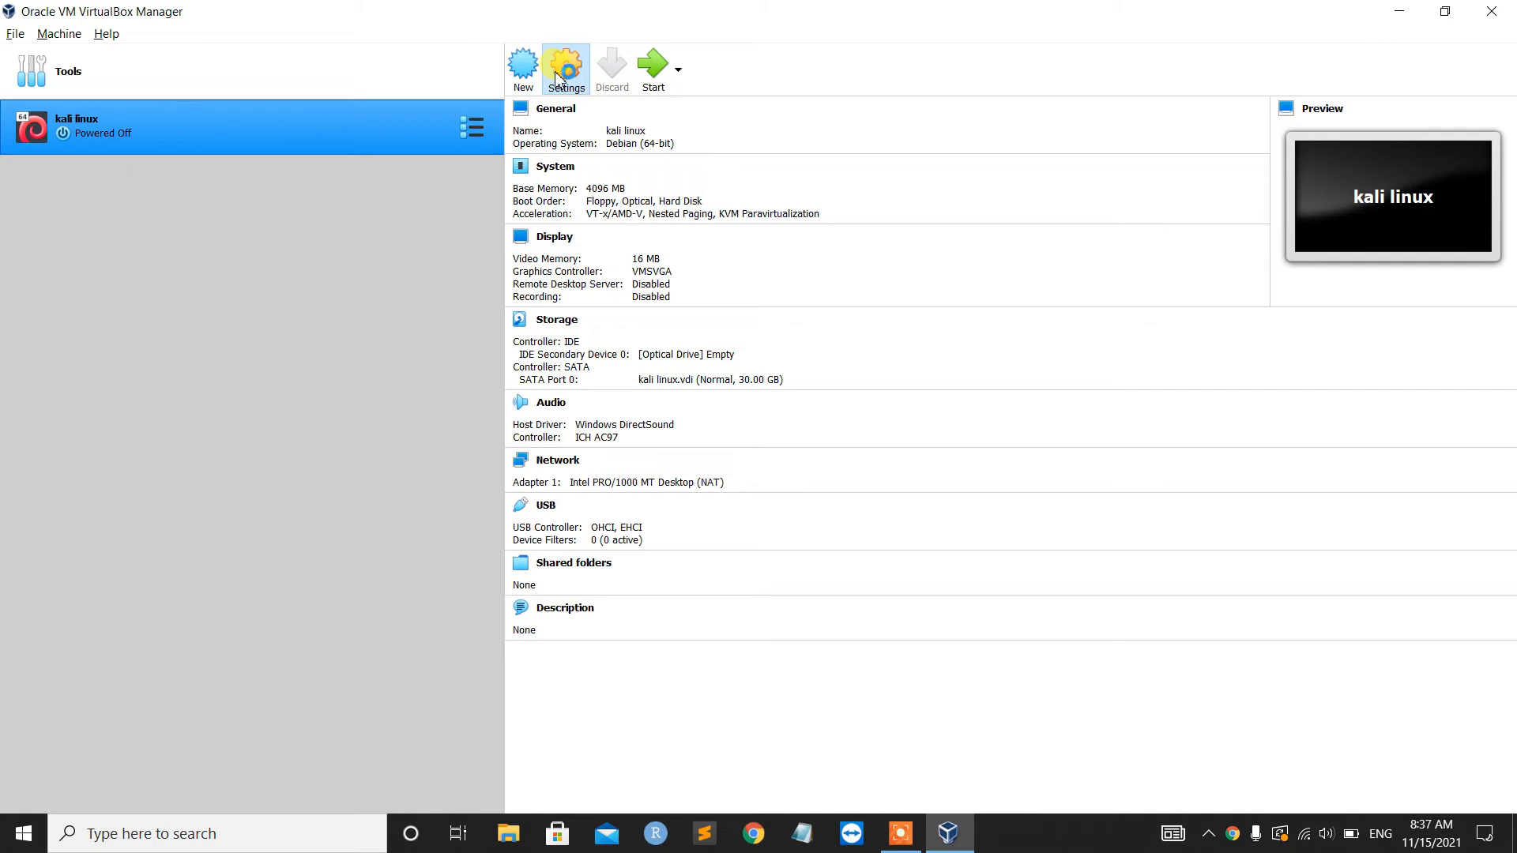
pyautogui.click(557, 76)
pyautogui.click(696, 260)
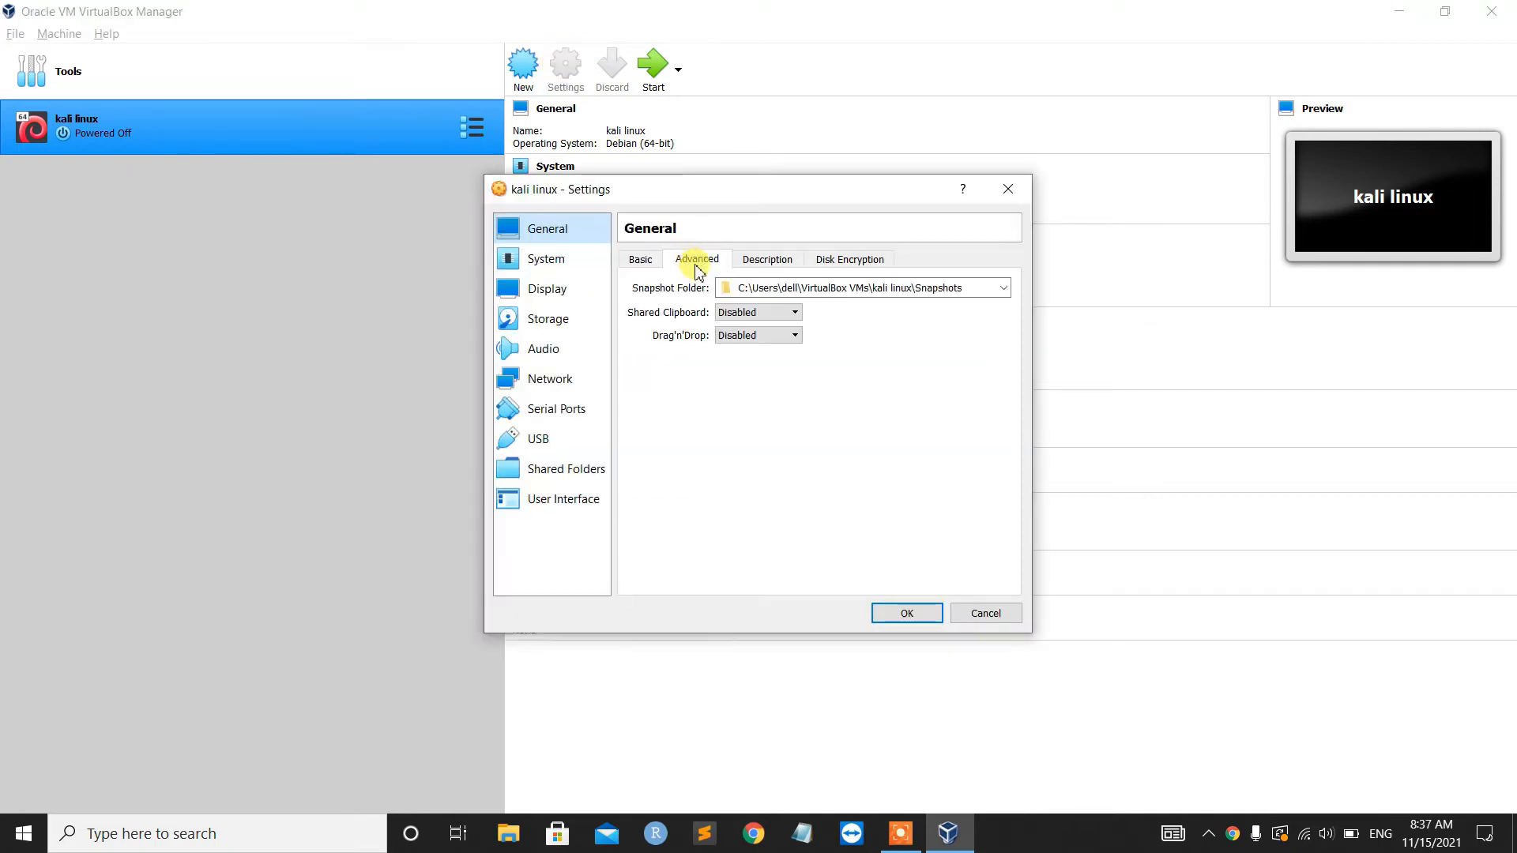
pyautogui.click(773, 314)
pyautogui.click(770, 366)
pyautogui.click(757, 335)
pyautogui.click(755, 389)
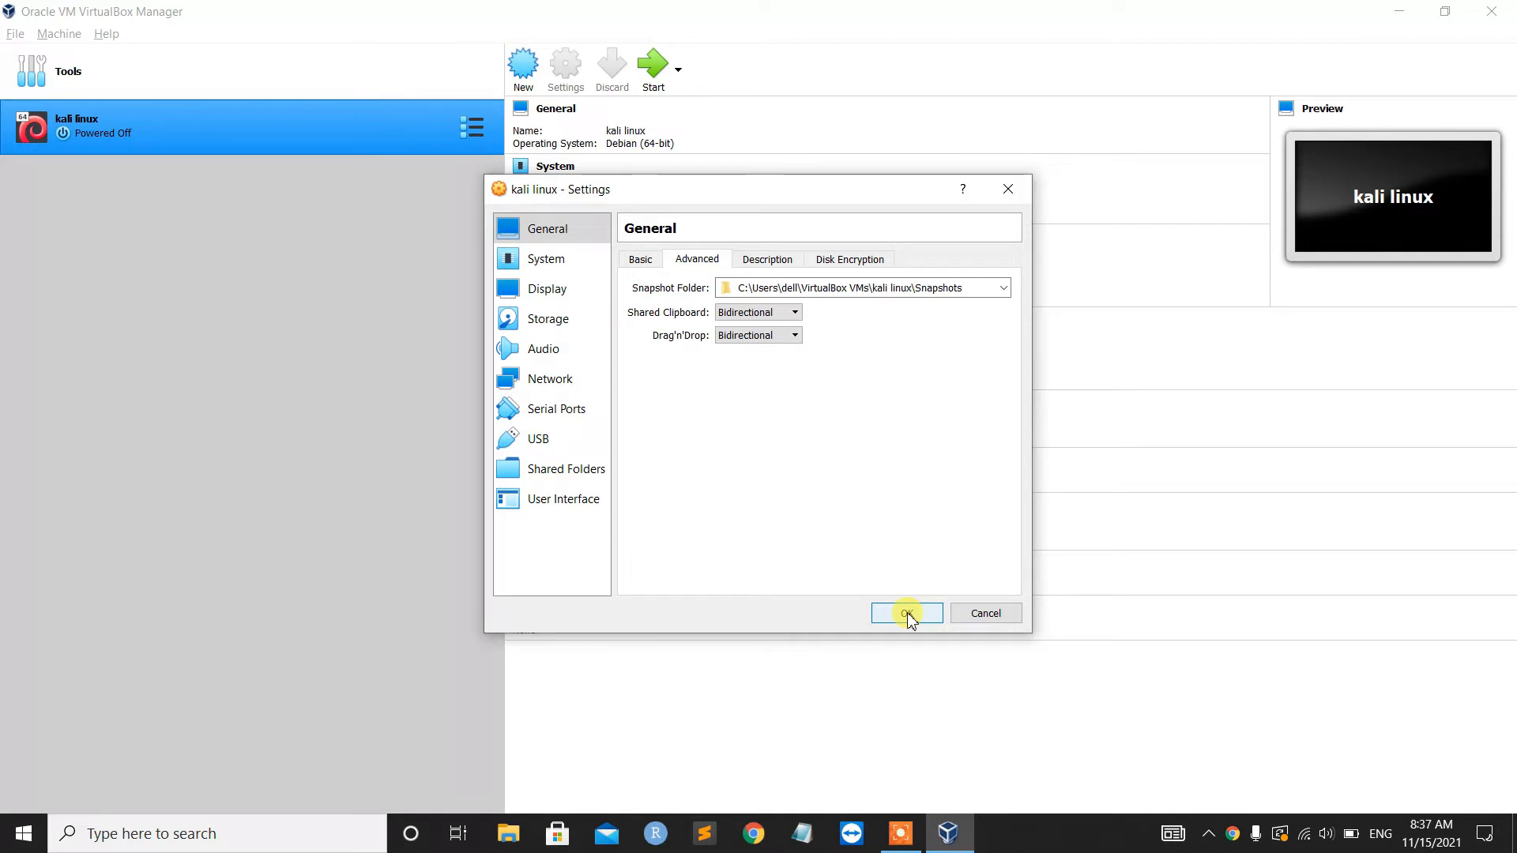
# - Assign 4 processors and 128 MB of video memory to the kali linux machine
pyautogui.click(562, 263)
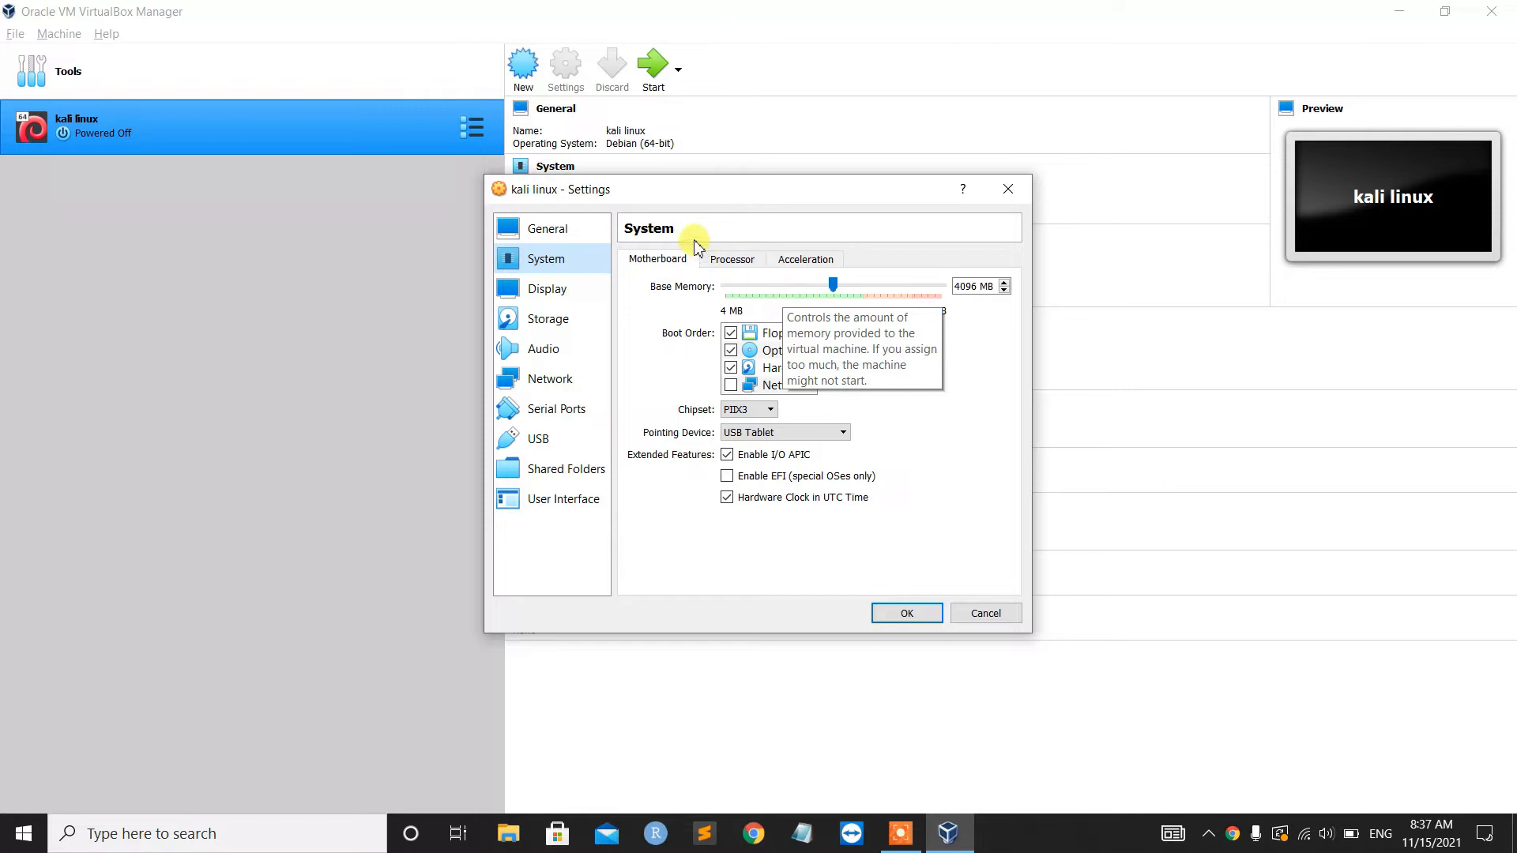
pyautogui.click(716, 260)
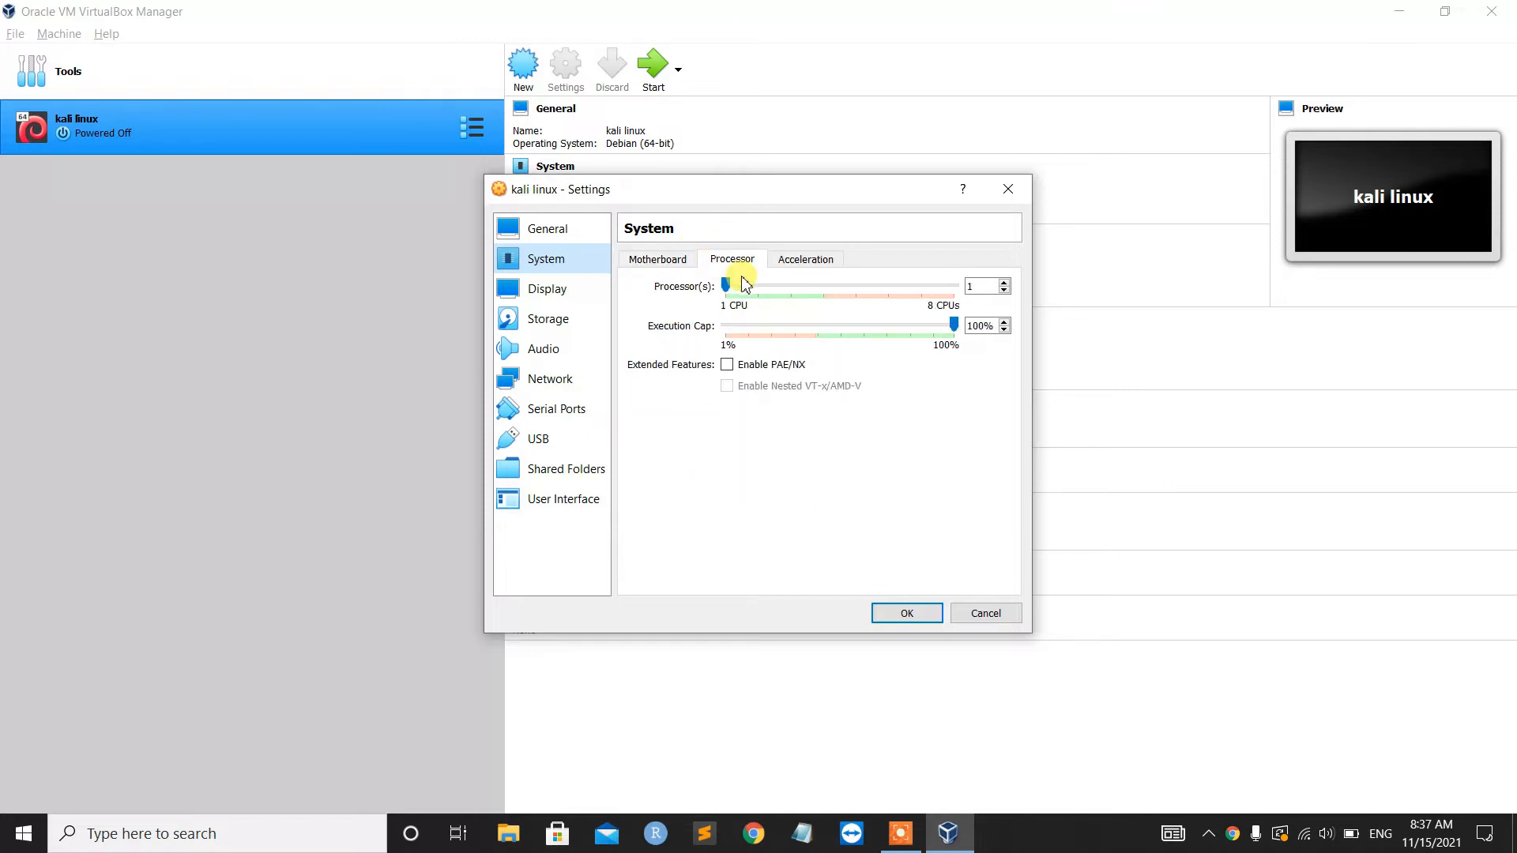
pyautogui.moveTo(723, 286); pyautogui.dragTo(824, 295)
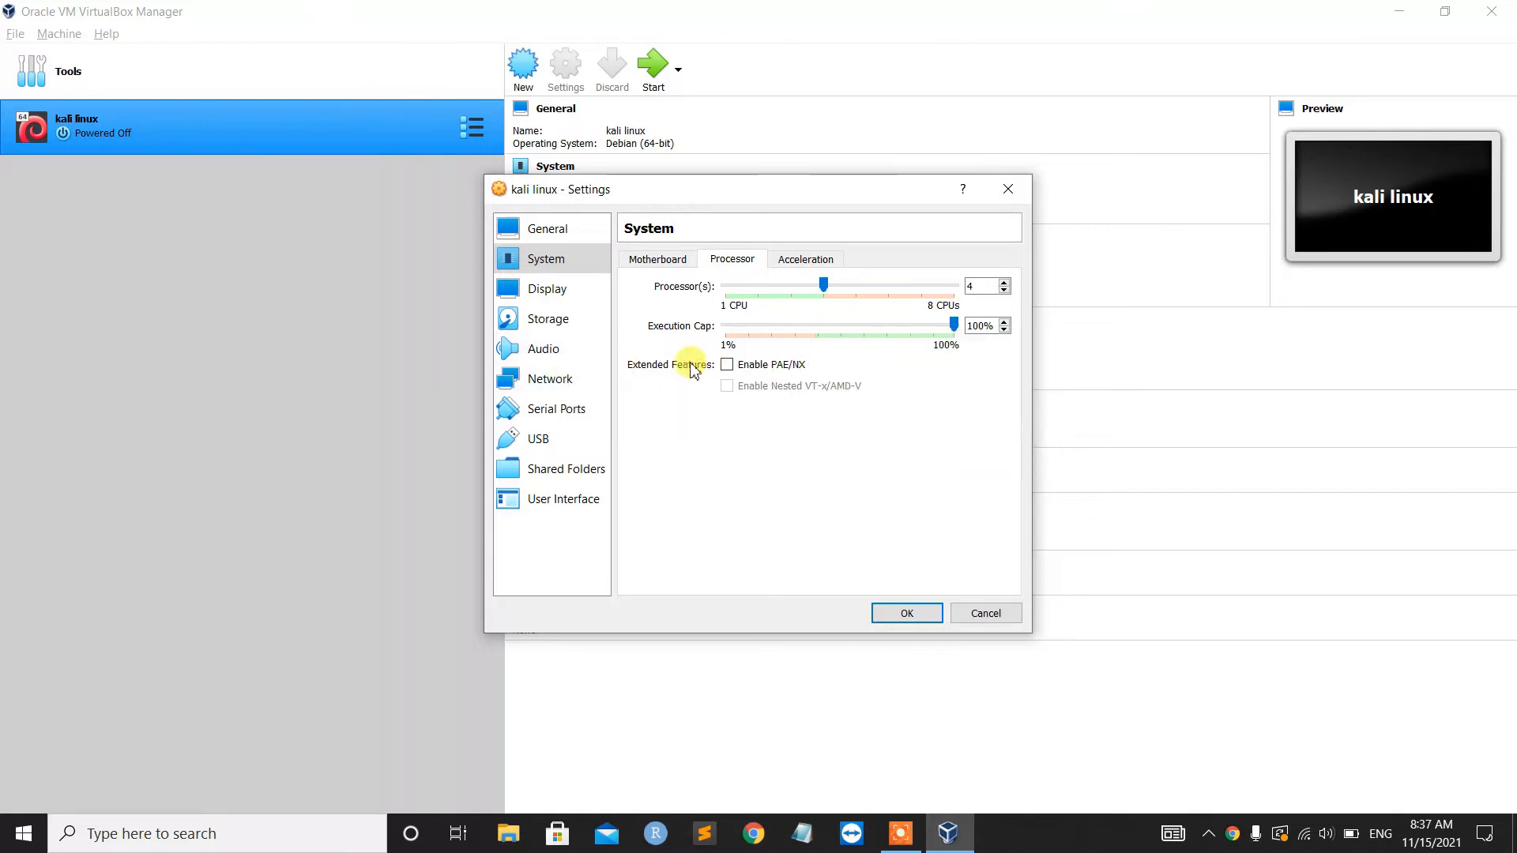
pyautogui.click(545, 291)
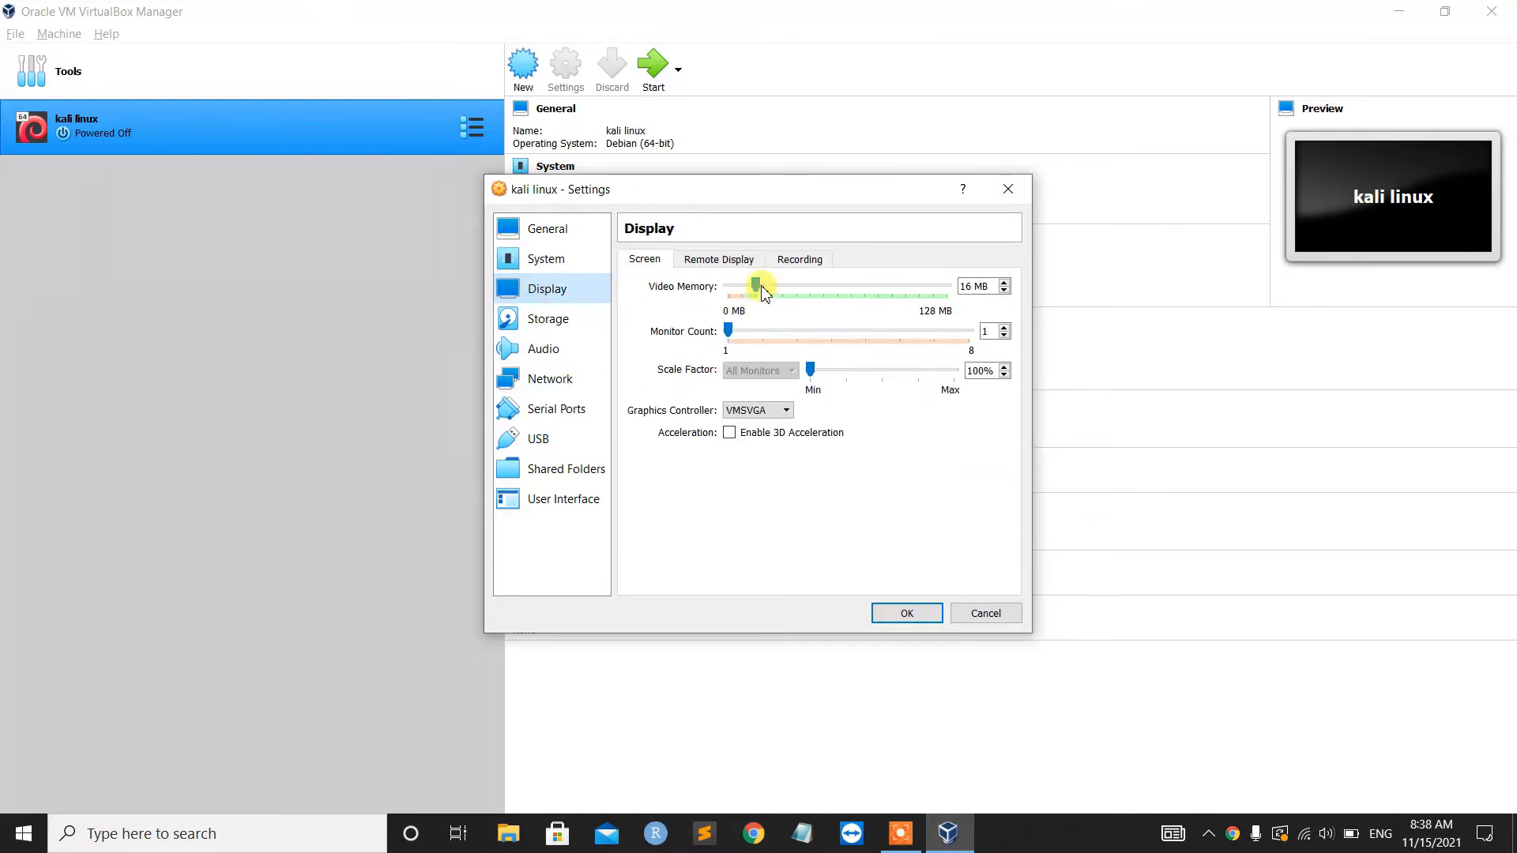
pyautogui.moveTo(756, 286); pyautogui.dragTo(958, 284)
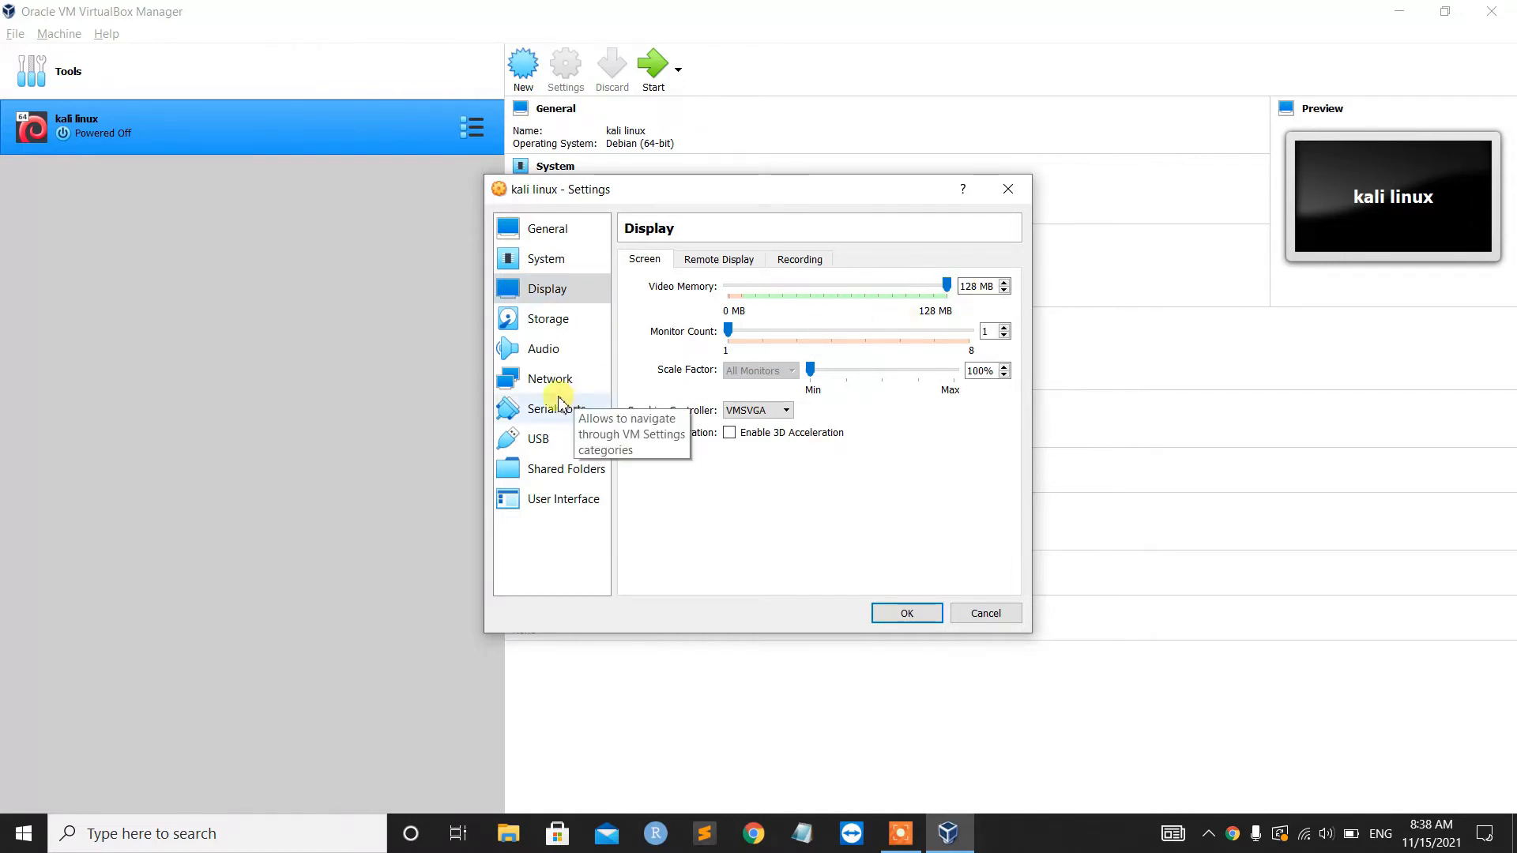
# - Load the kali-linux-2021.3a-installer-amd64 image from Downloads into the empty IDE optical drive and save the machine's settings
pyautogui.click(524, 322)
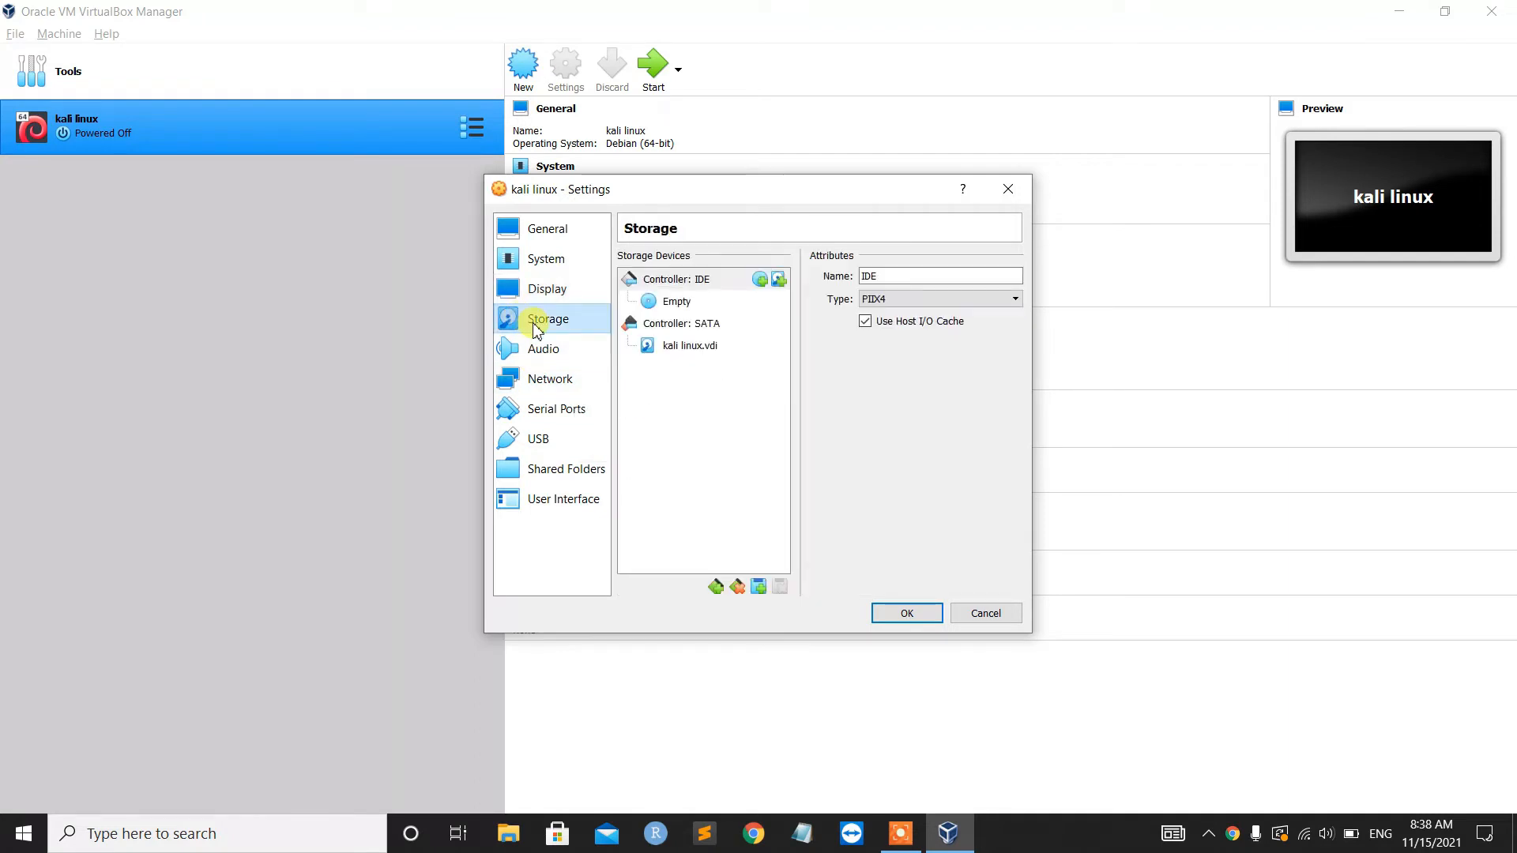
pyautogui.click(670, 308)
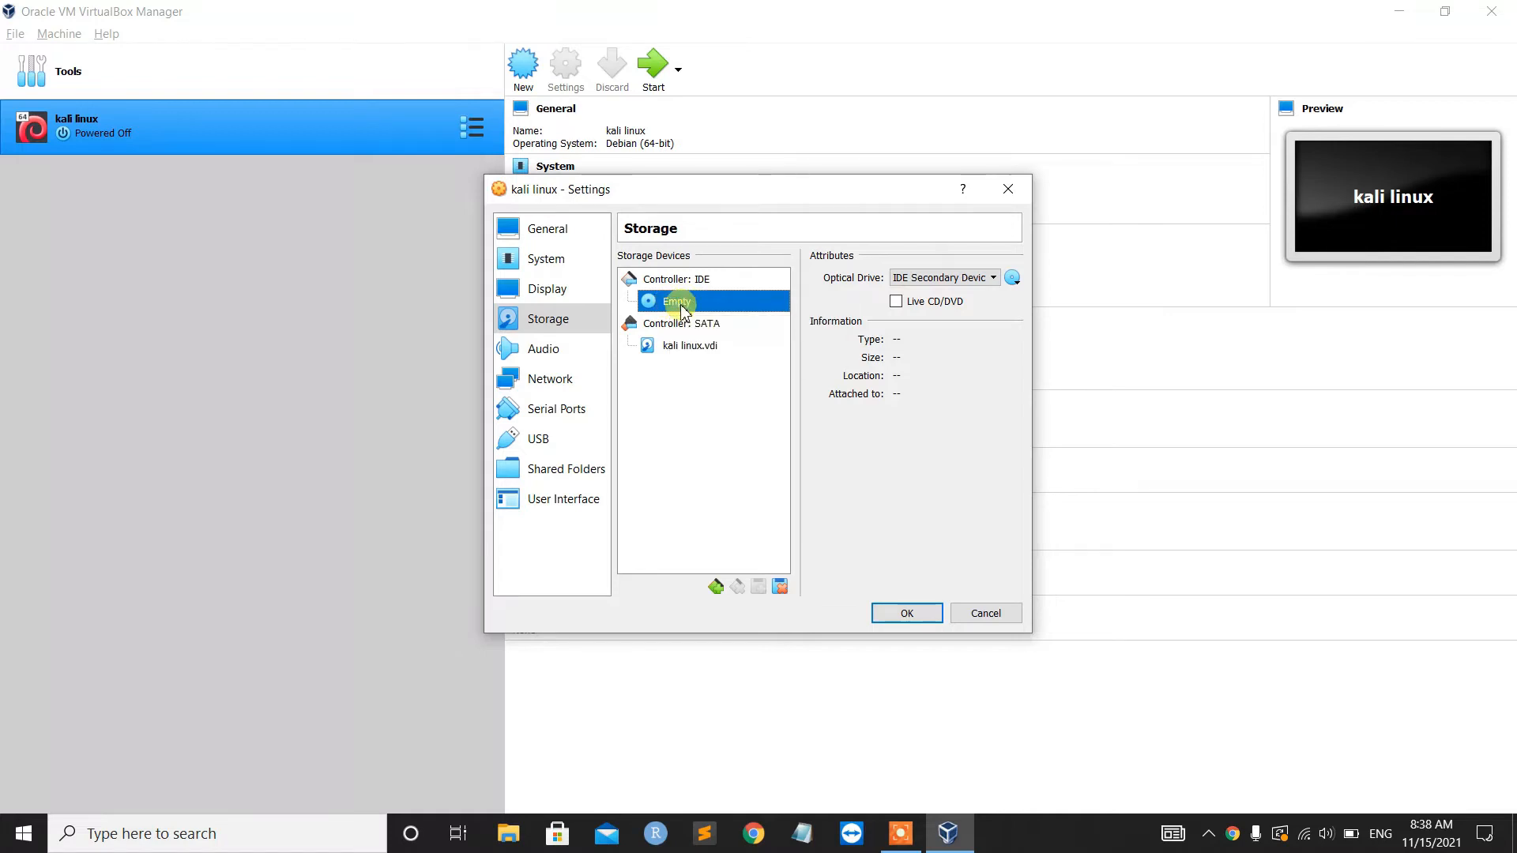
pyautogui.click(1012, 278)
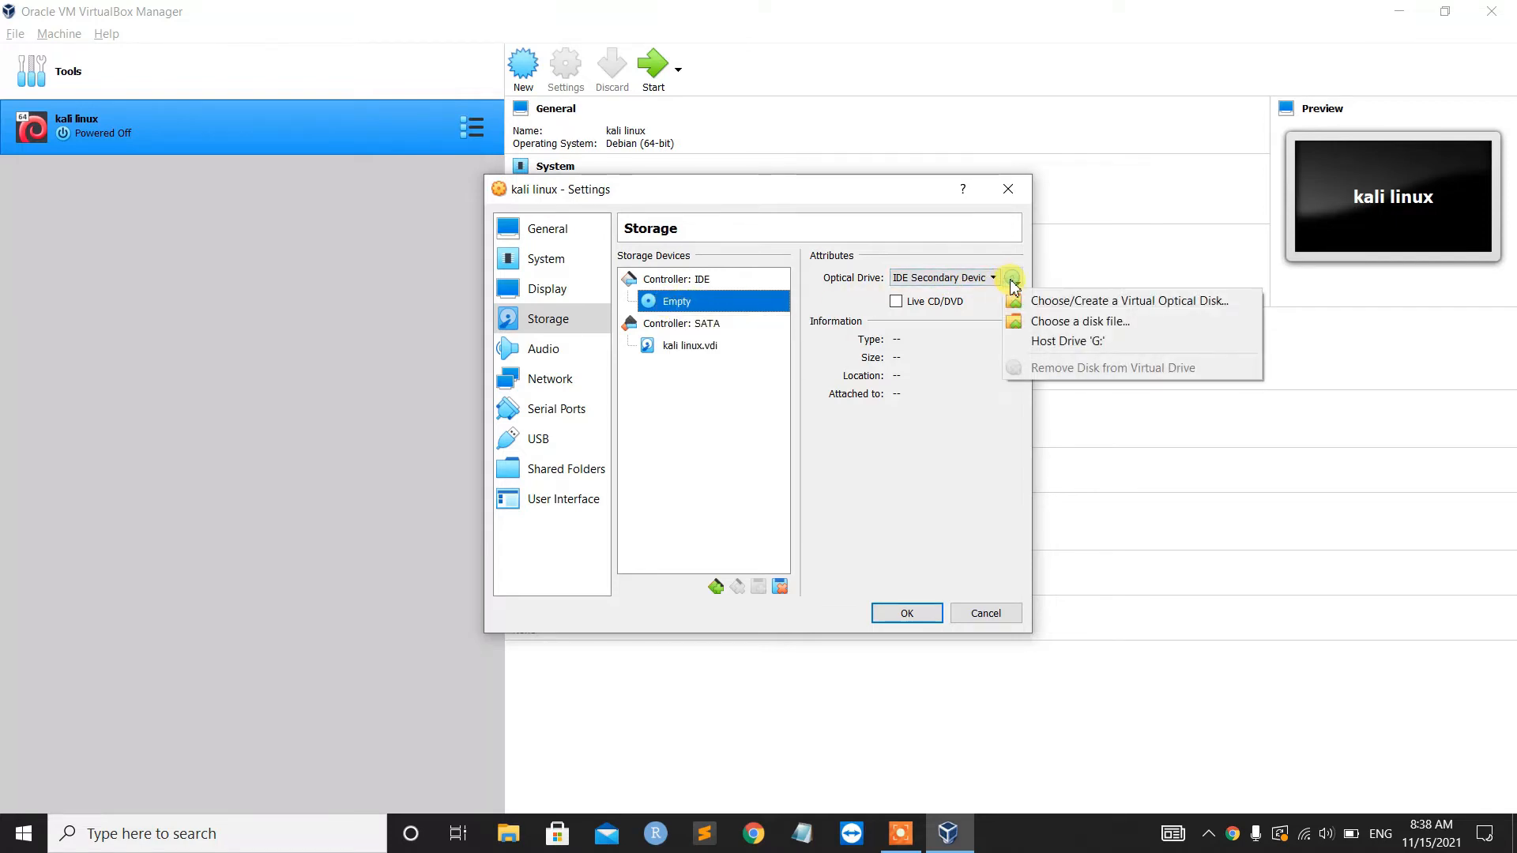
pyautogui.click(1055, 323)
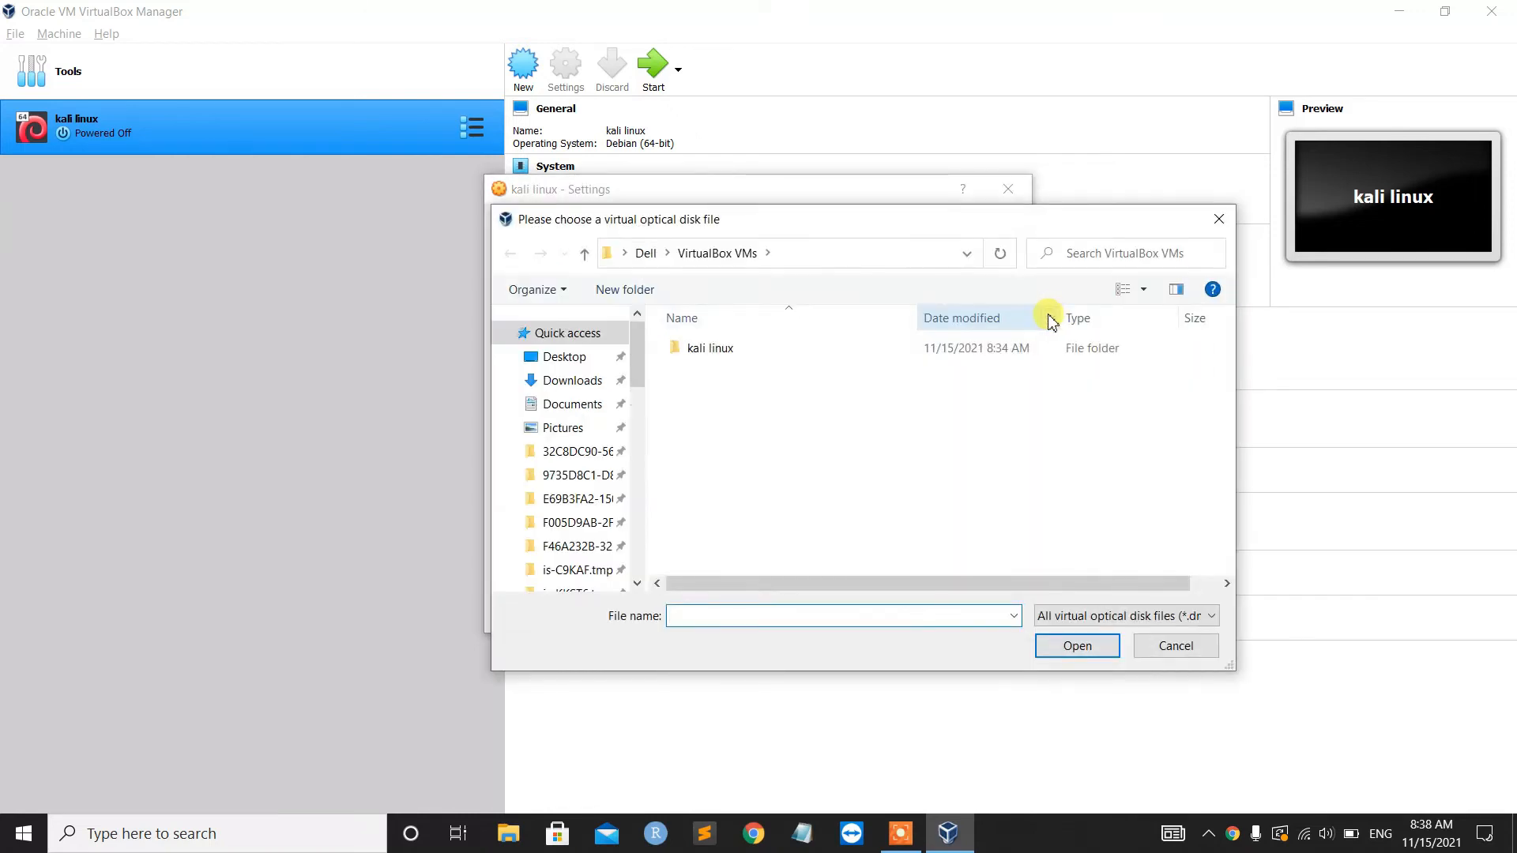
pyautogui.click(583, 383)
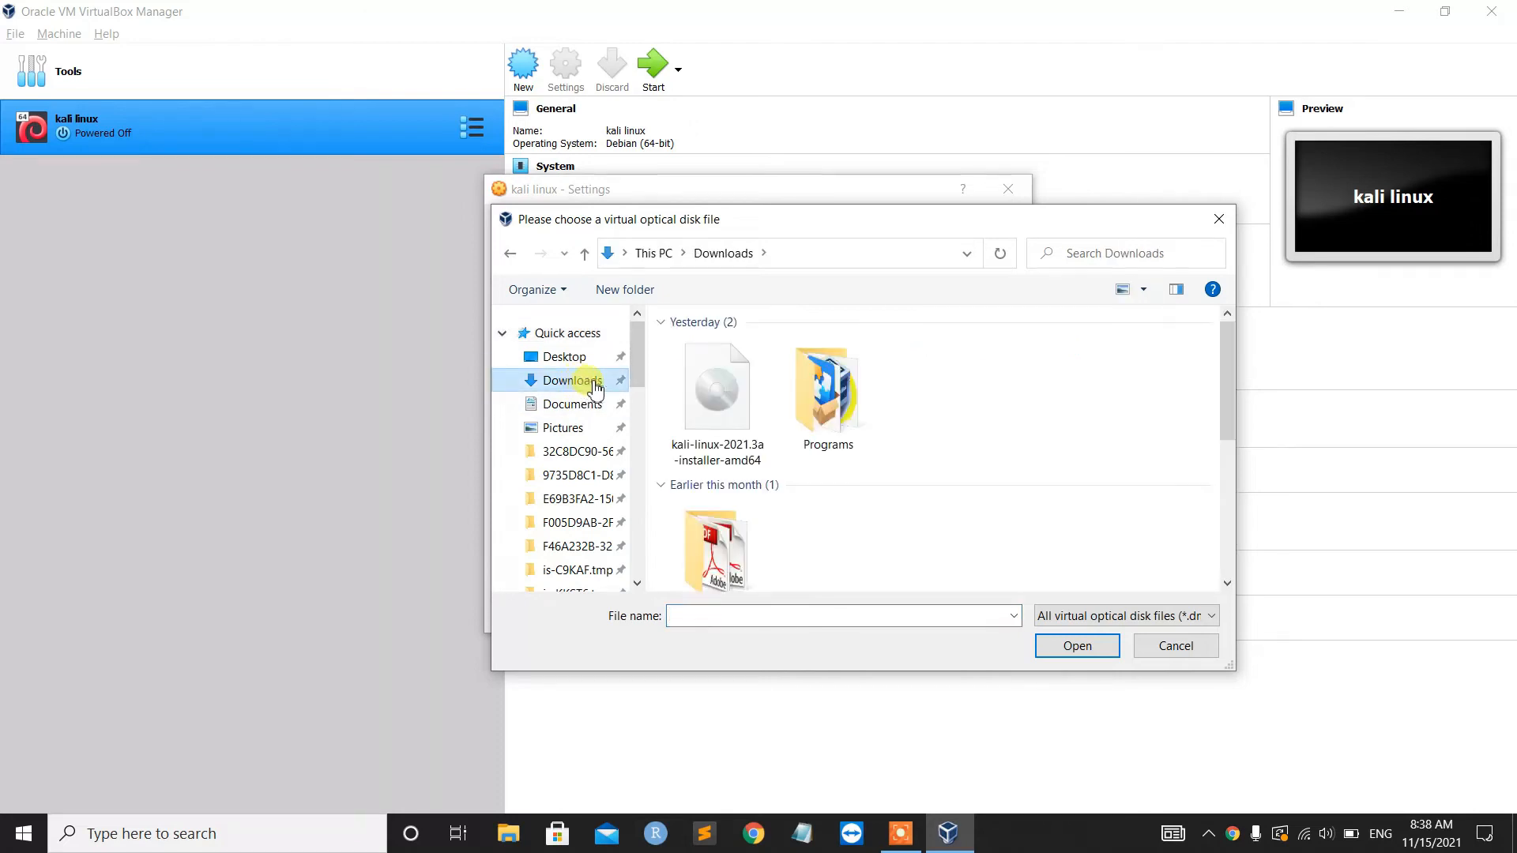
pyautogui.click(707, 401)
pyautogui.click(1077, 646)
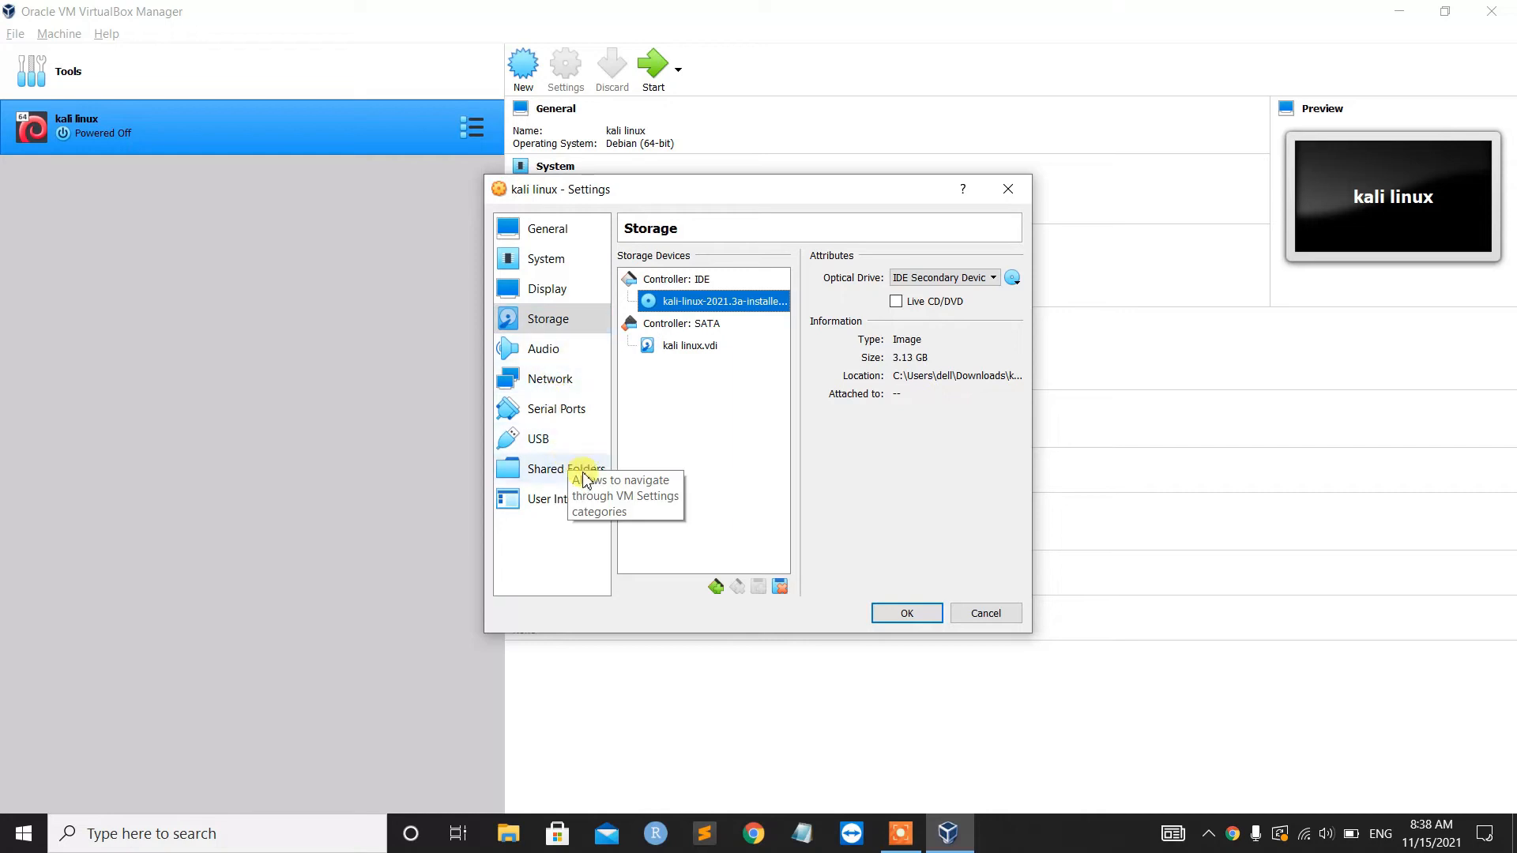
pyautogui.click(889, 614)
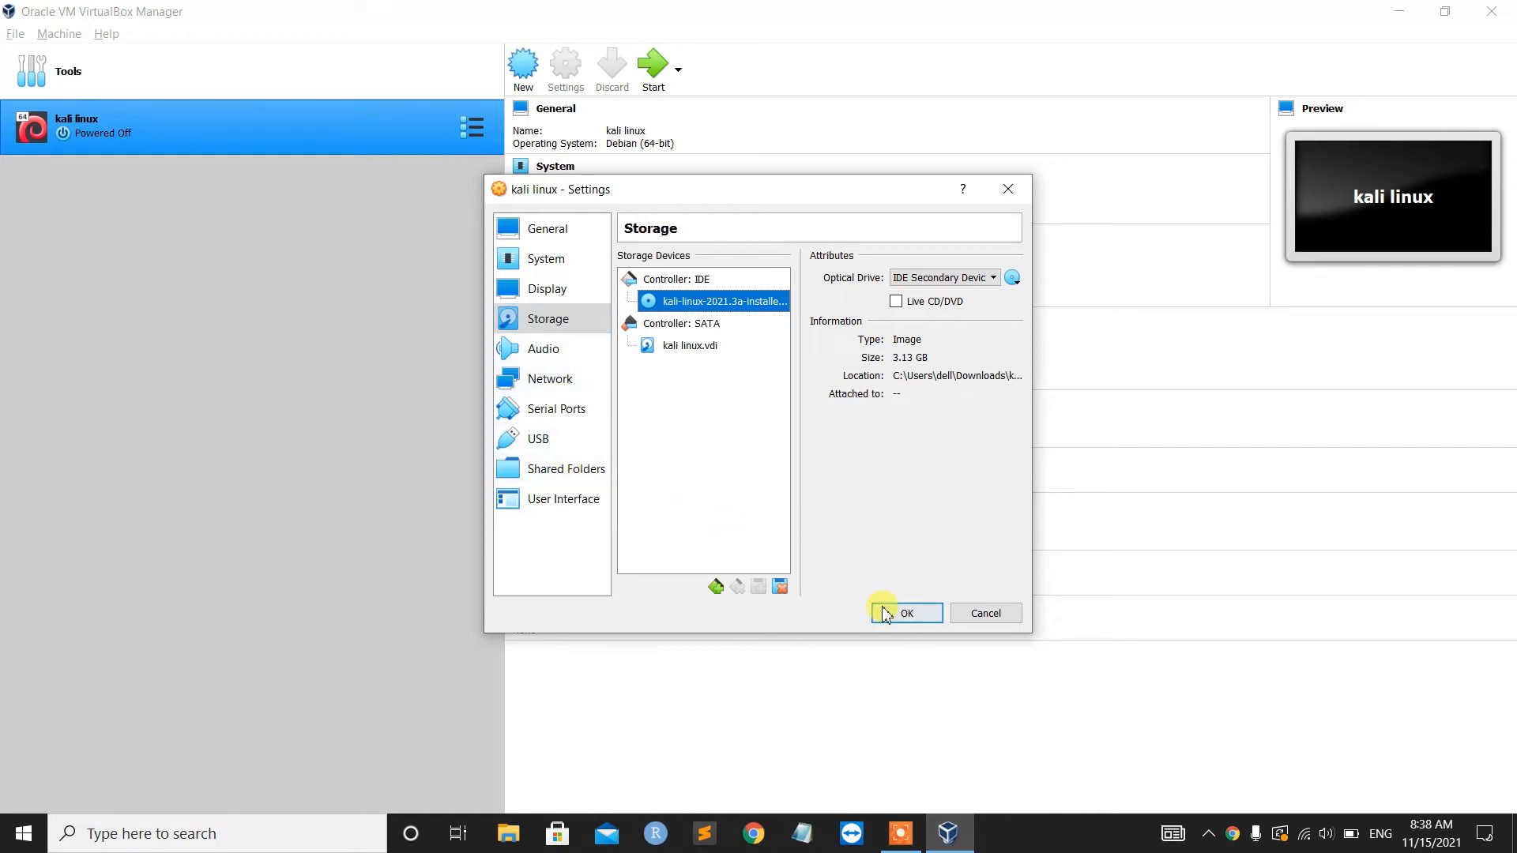
# - Start the kali linux machine and launch the Graphical install, allowing mouse and keyboard capture
pyautogui.click(653, 65)
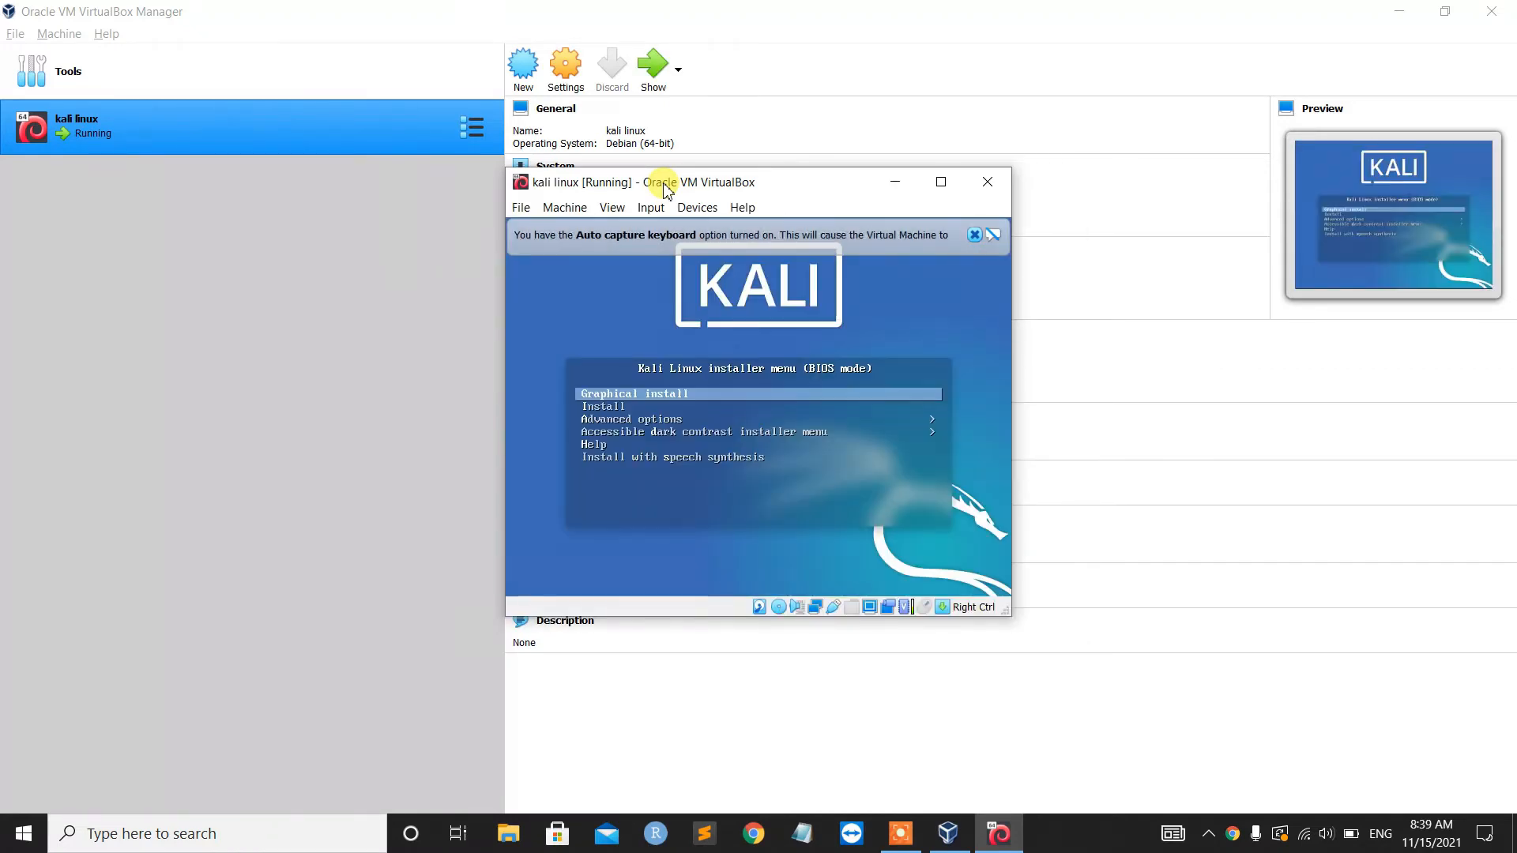
pyautogui.click(605, 399)
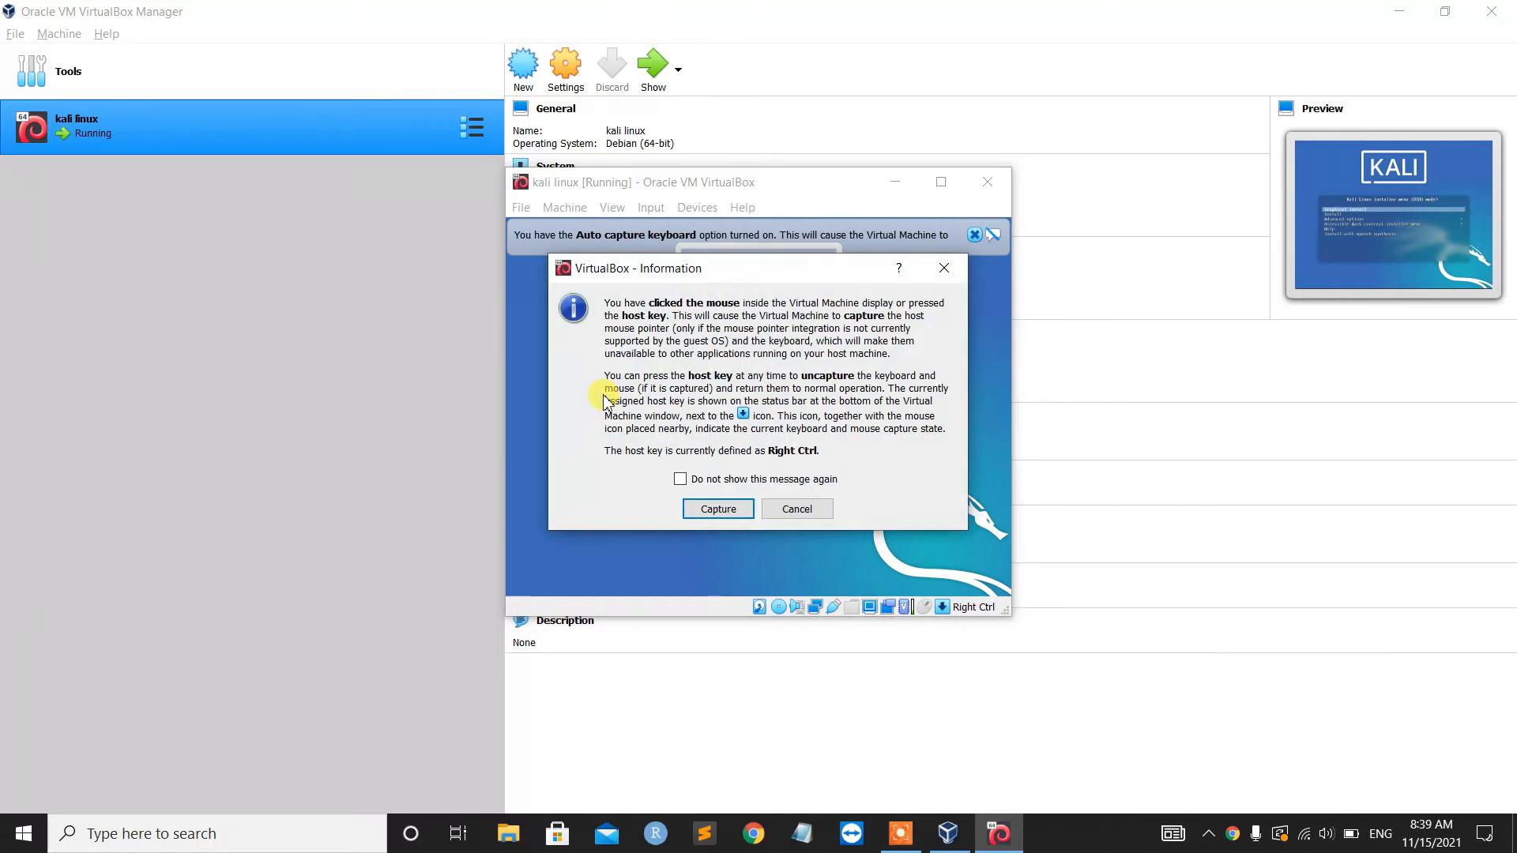
pyautogui.click(707, 510)
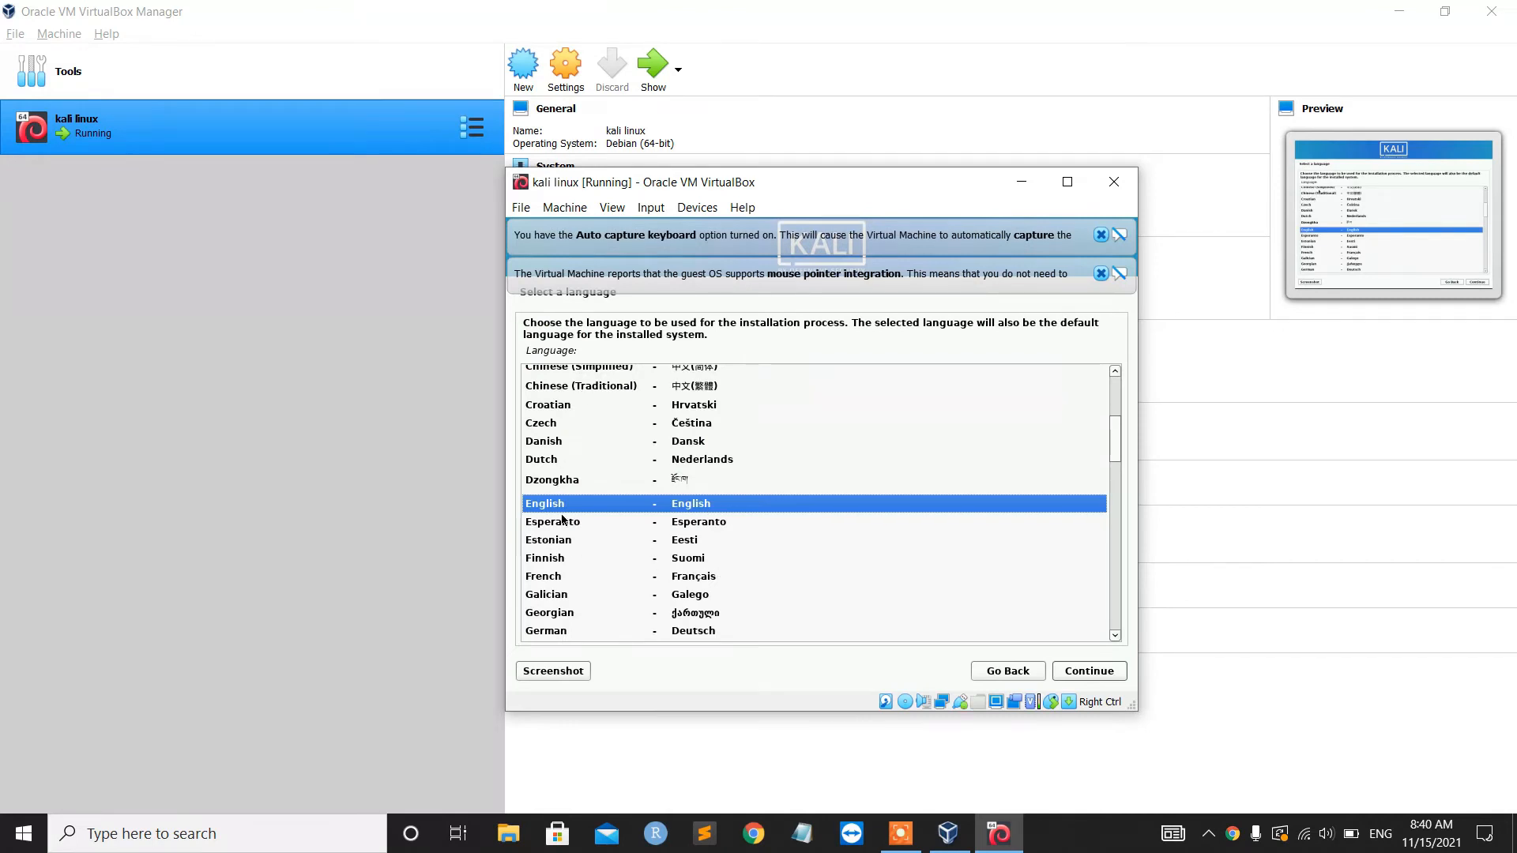
# - Choose English as the installation language, United States as the location and American English as the keymap
pyautogui.click(1102, 674)
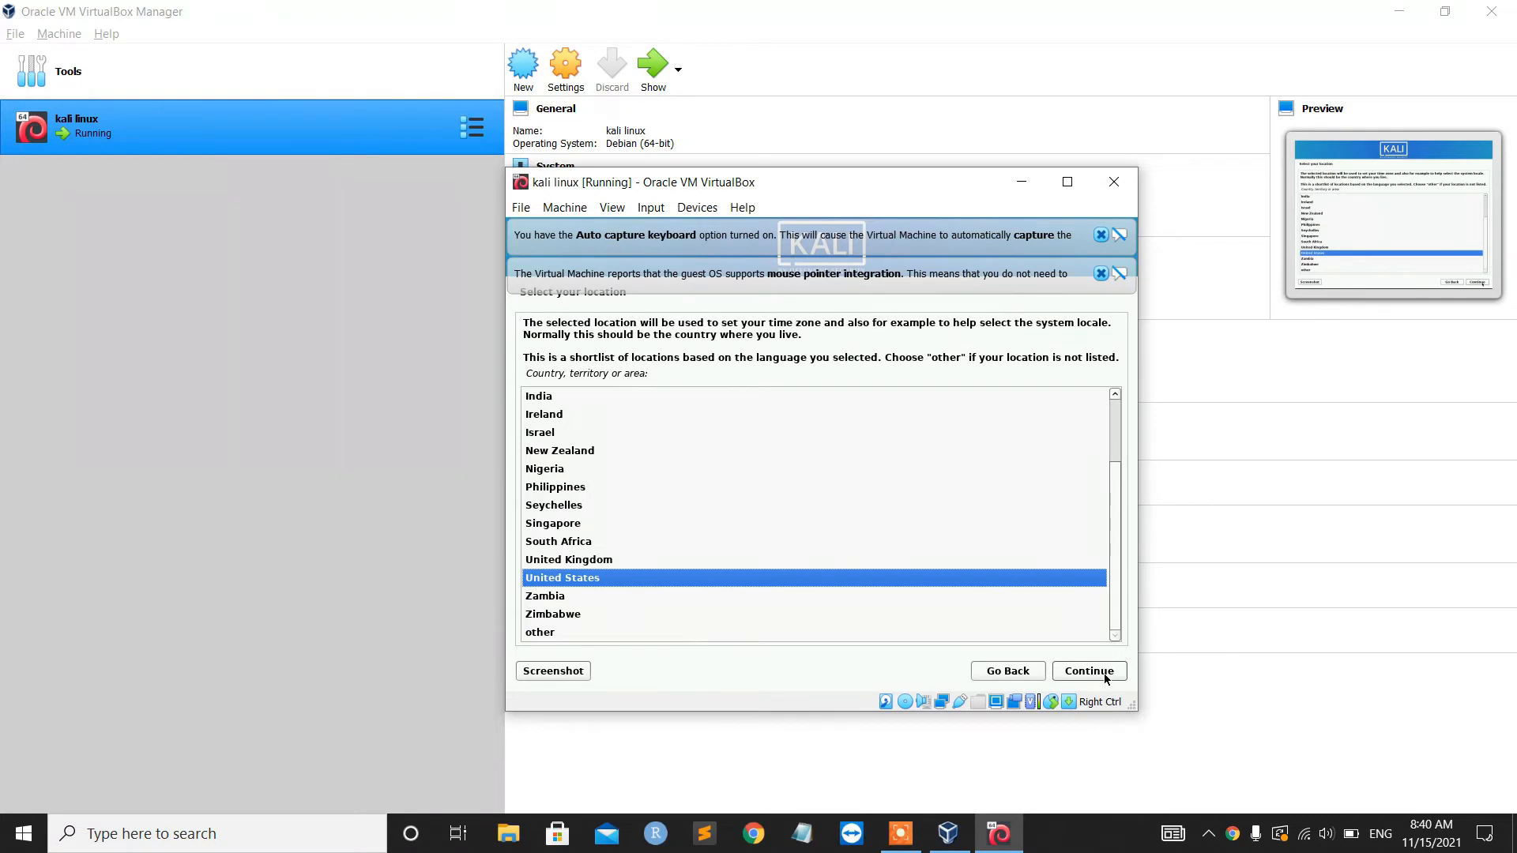
pyautogui.click(1105, 676)
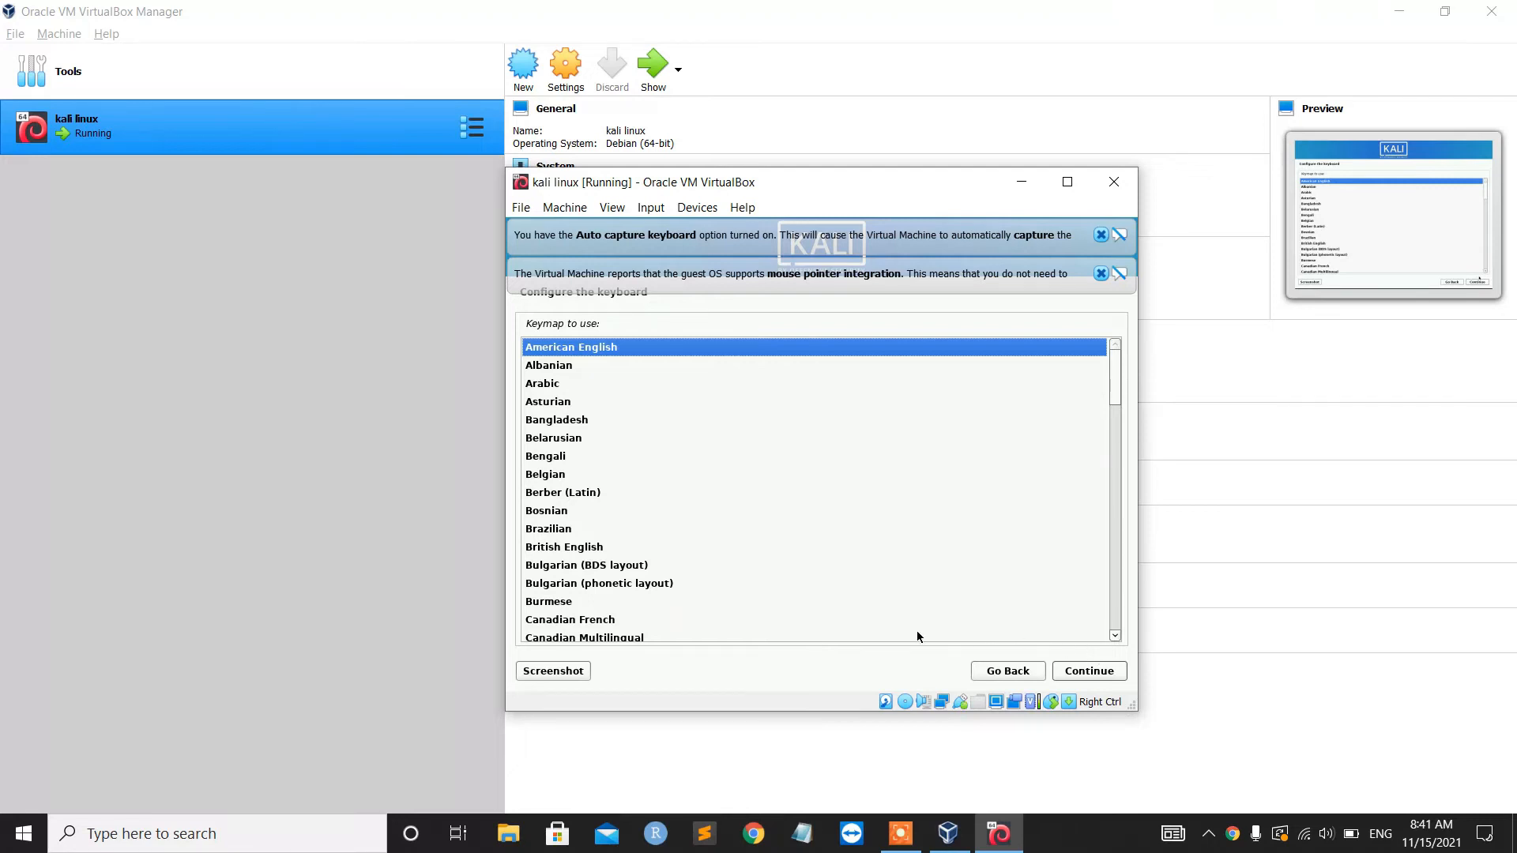
pyautogui.click(1096, 671)
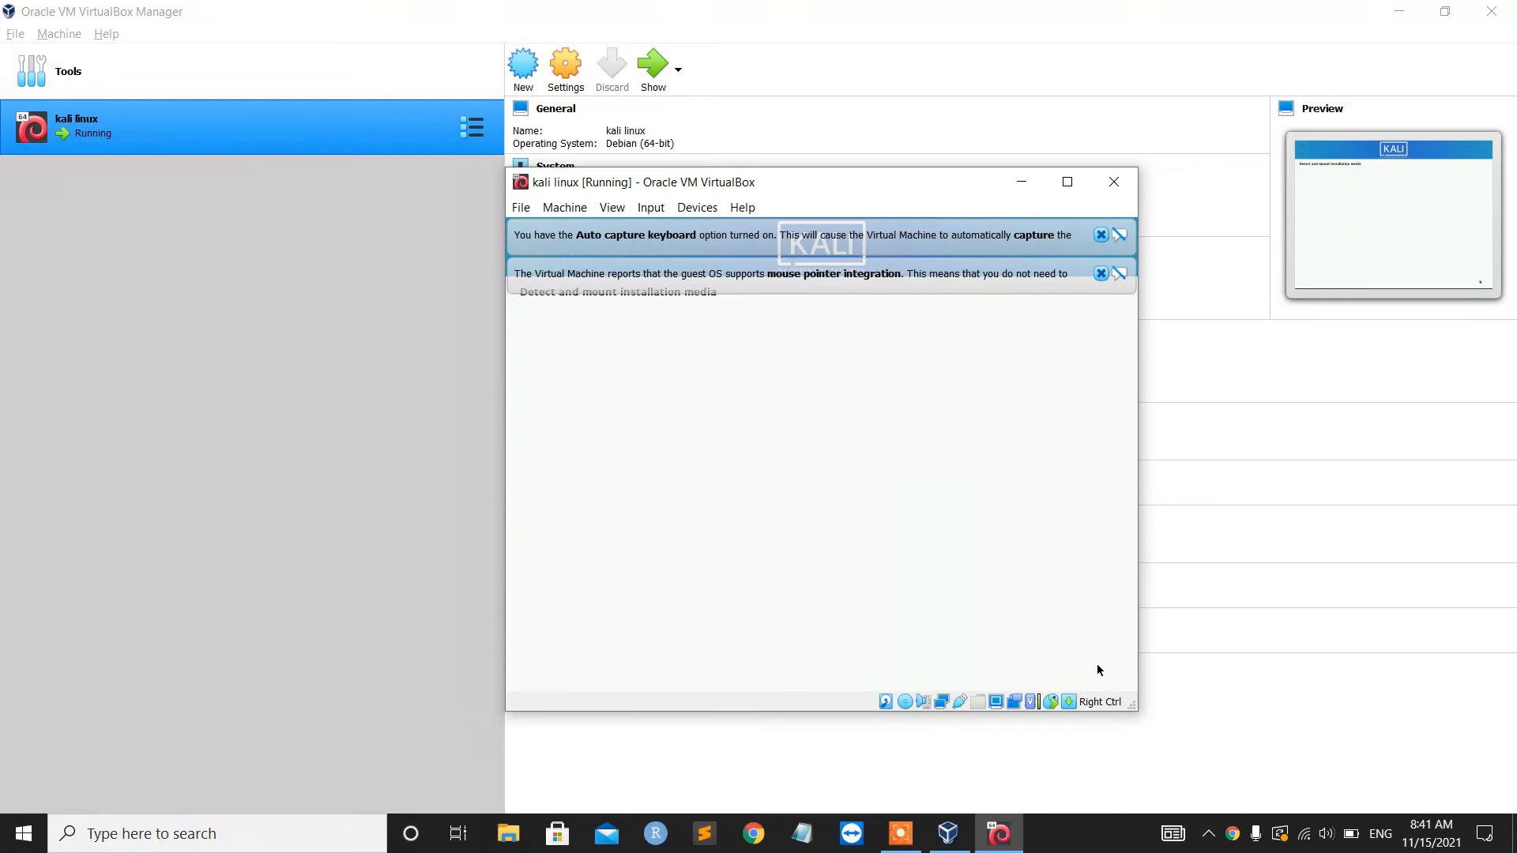
# - Dismiss the keyboard and mouse notices, and configure the network with hostname kali and an empty domain name
pyautogui.click(1101, 273)
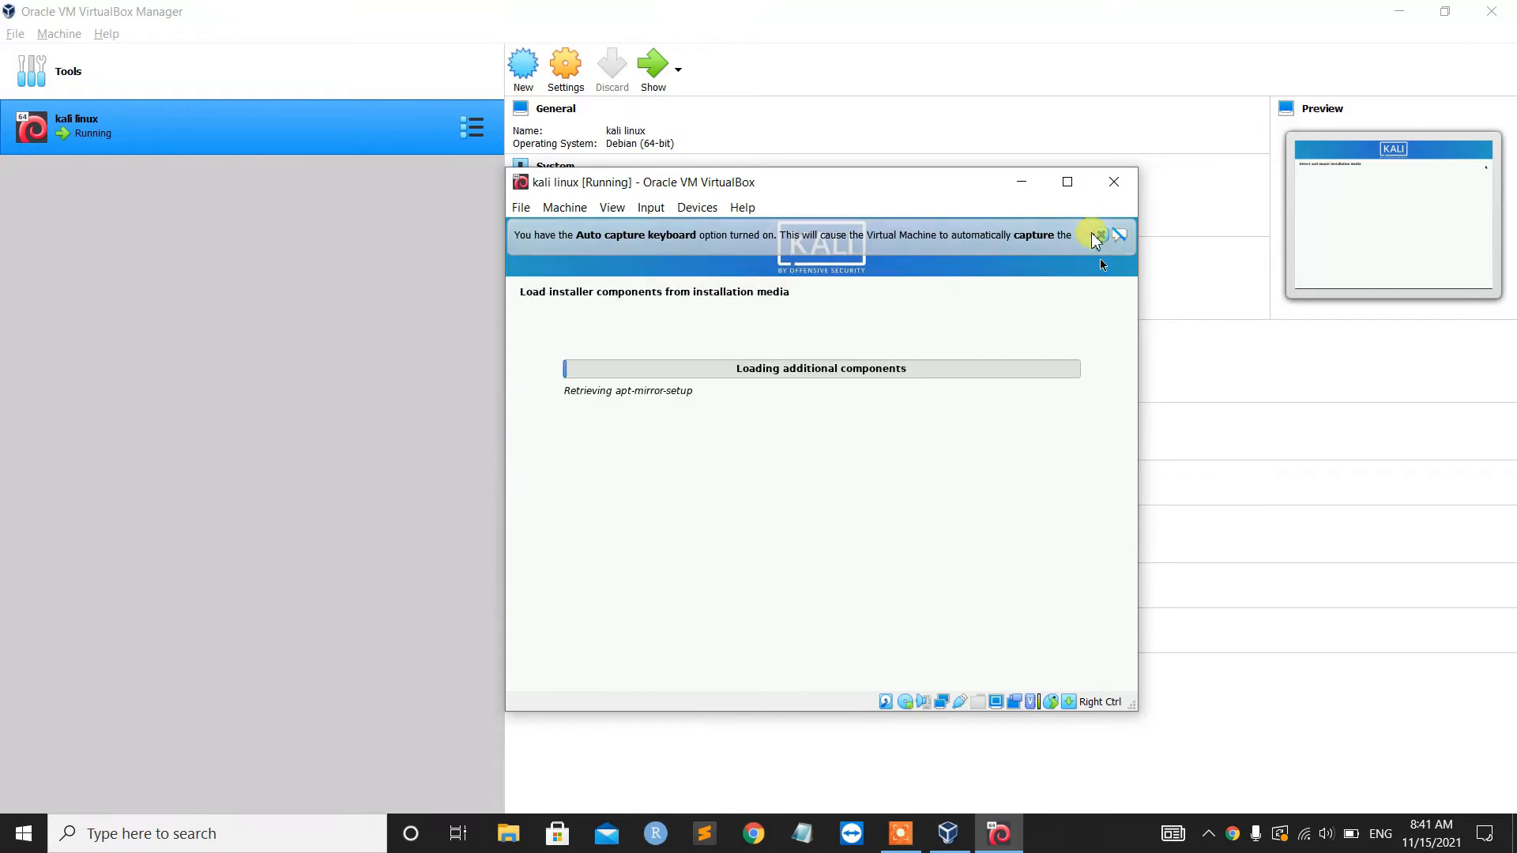
pyautogui.click(1101, 234)
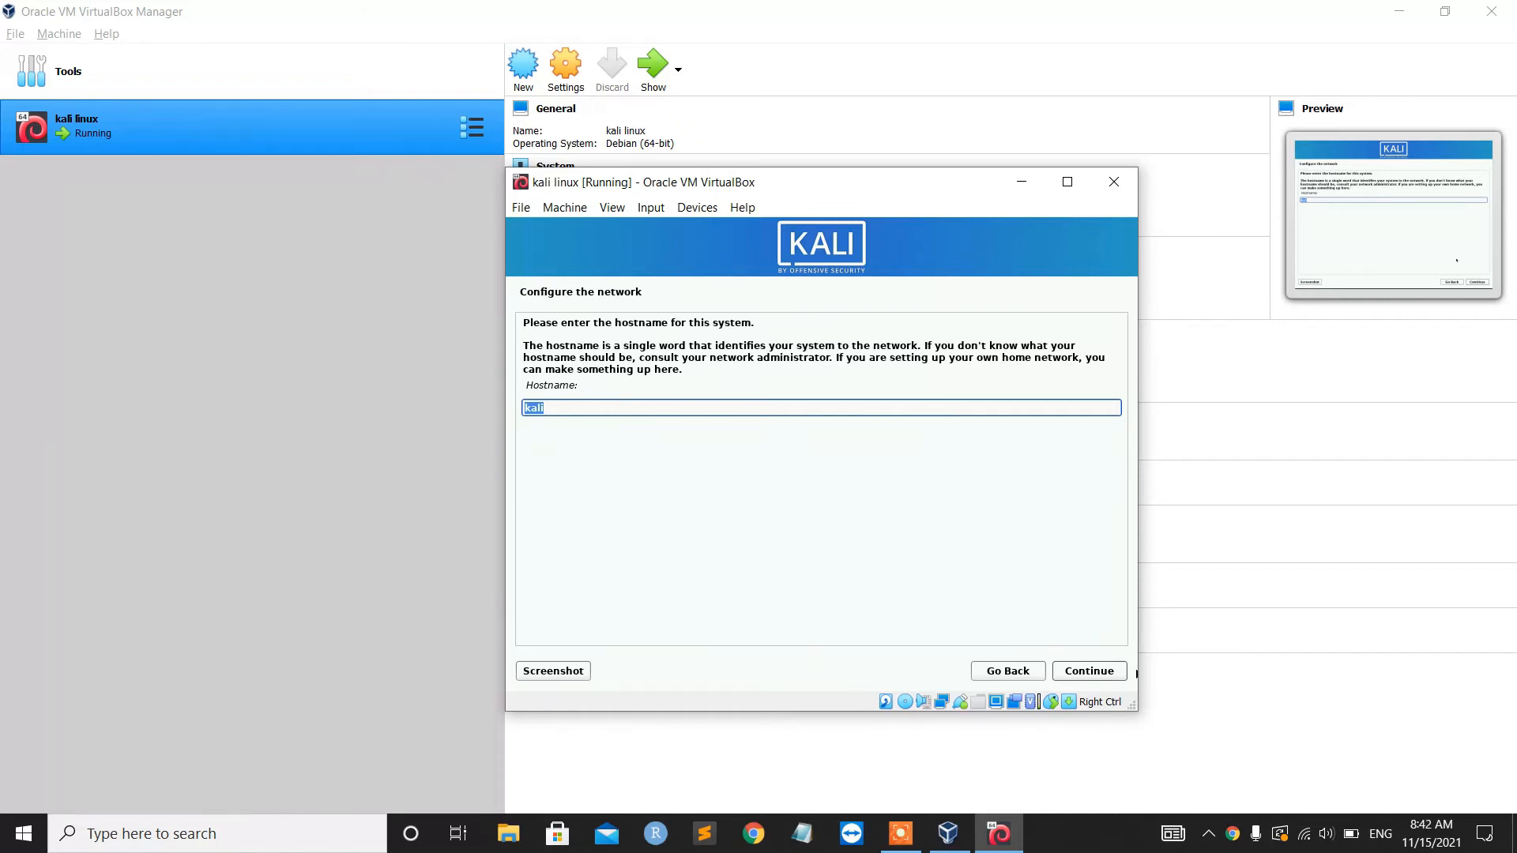
pyautogui.click(1094, 676)
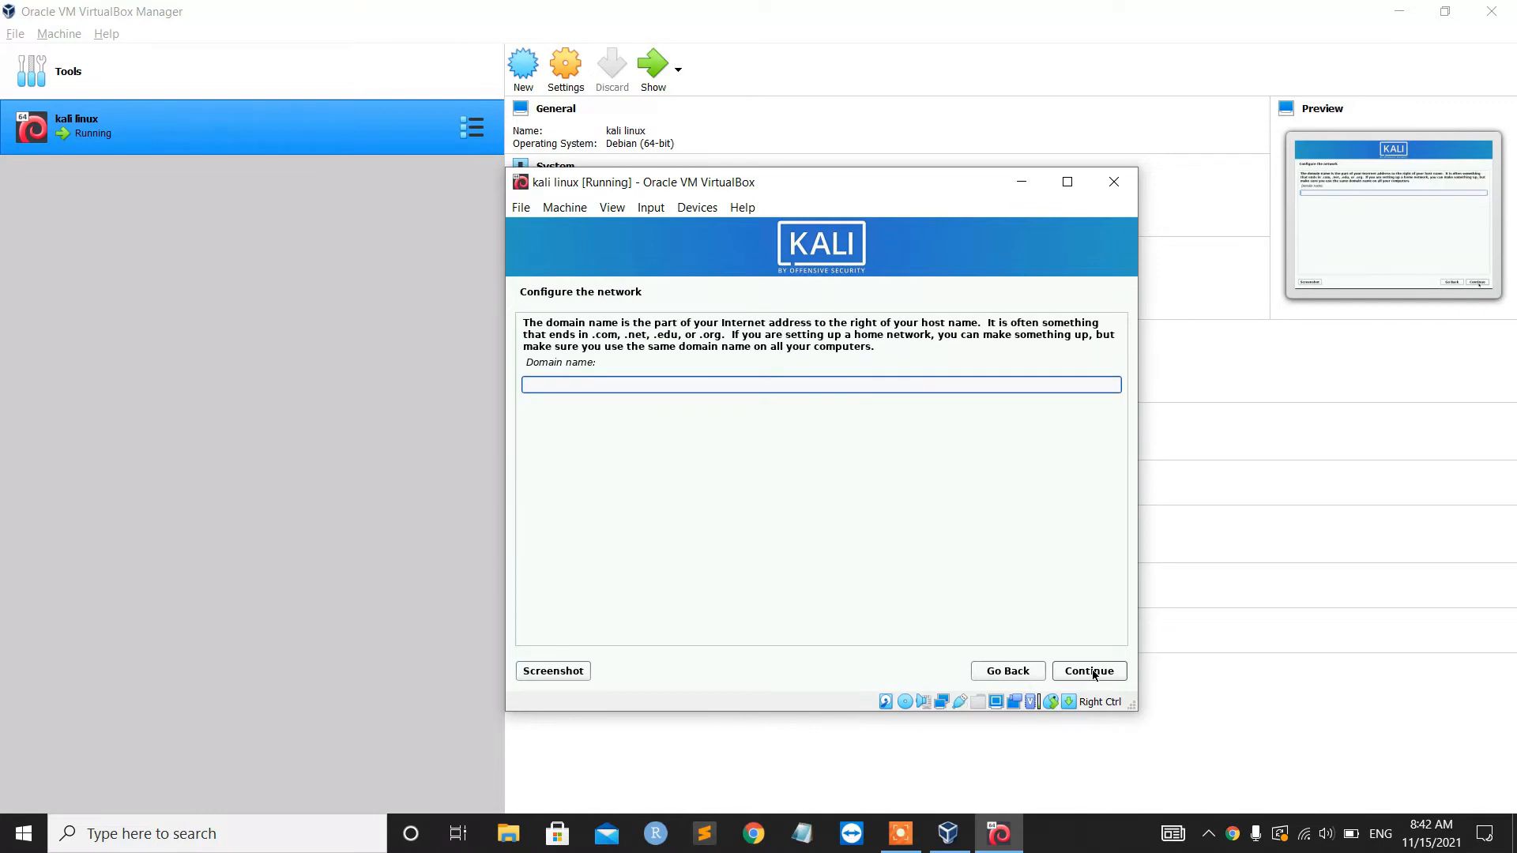
pyautogui.click(1094, 675)
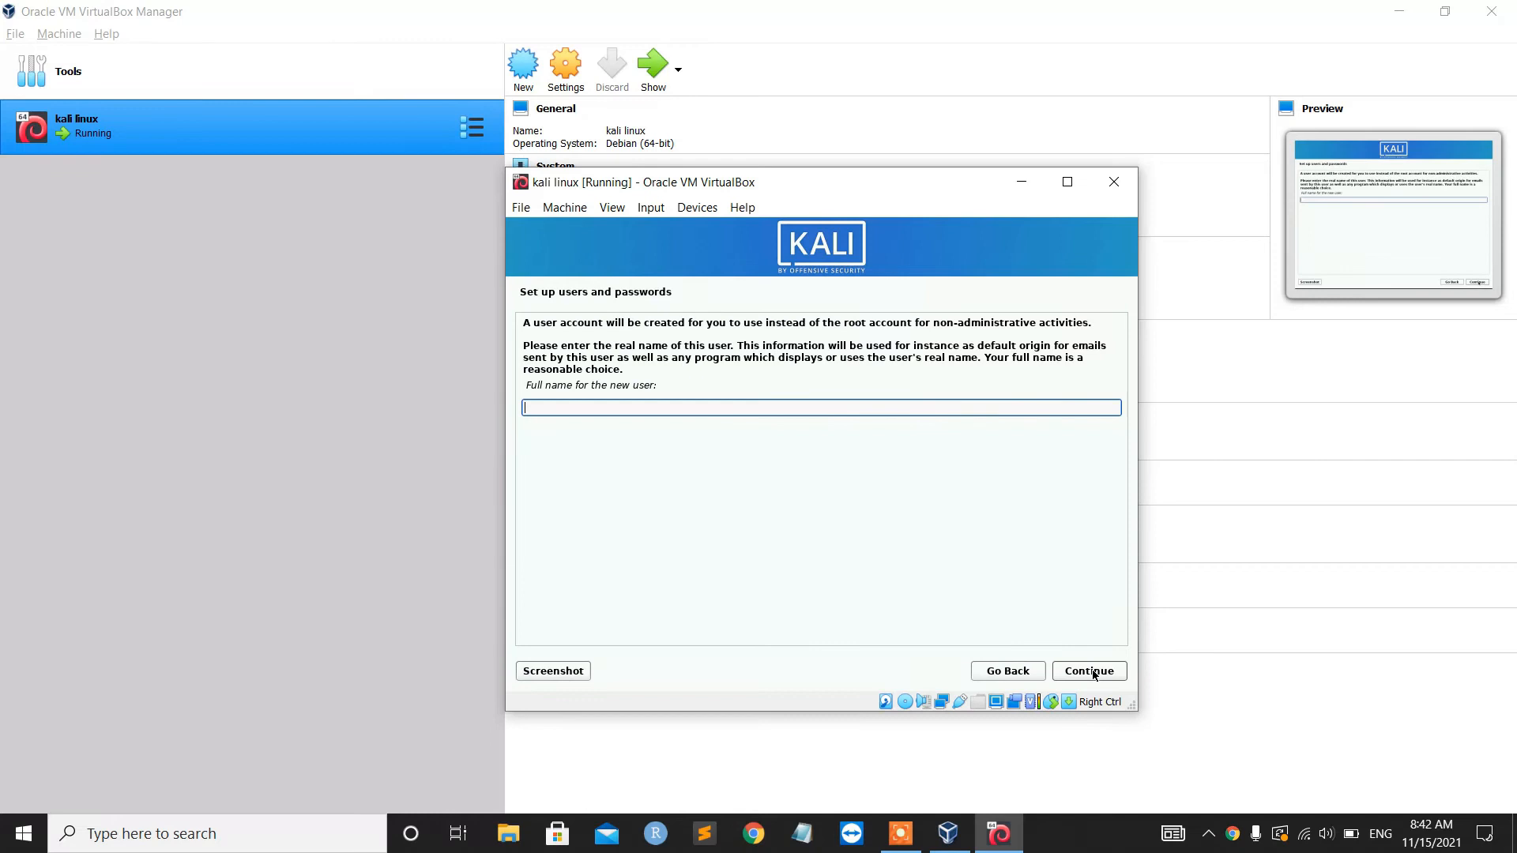
# - Create the new user account with the full name TechSolution and the username techsolution
pyautogui.write('TechSolution')
pyautogui.click(1090, 680)
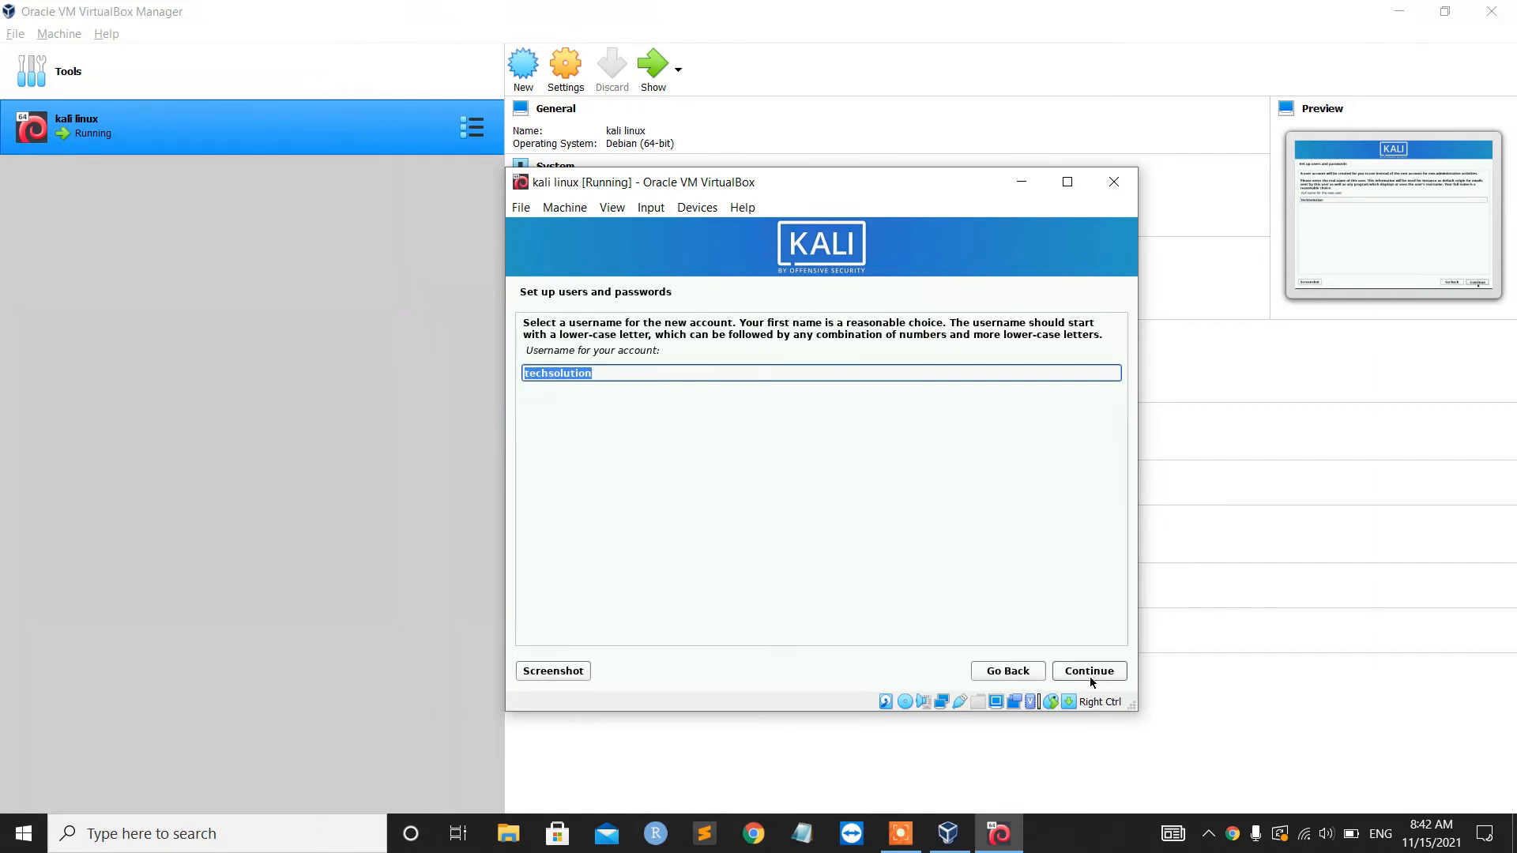
pyautogui.click(1090, 671)
# - Enter and verify the new user's password, and set the time zone to Eastern
pyautogui.write('*********')
pyautogui.press('Tab')
pyautogui.write('*********')
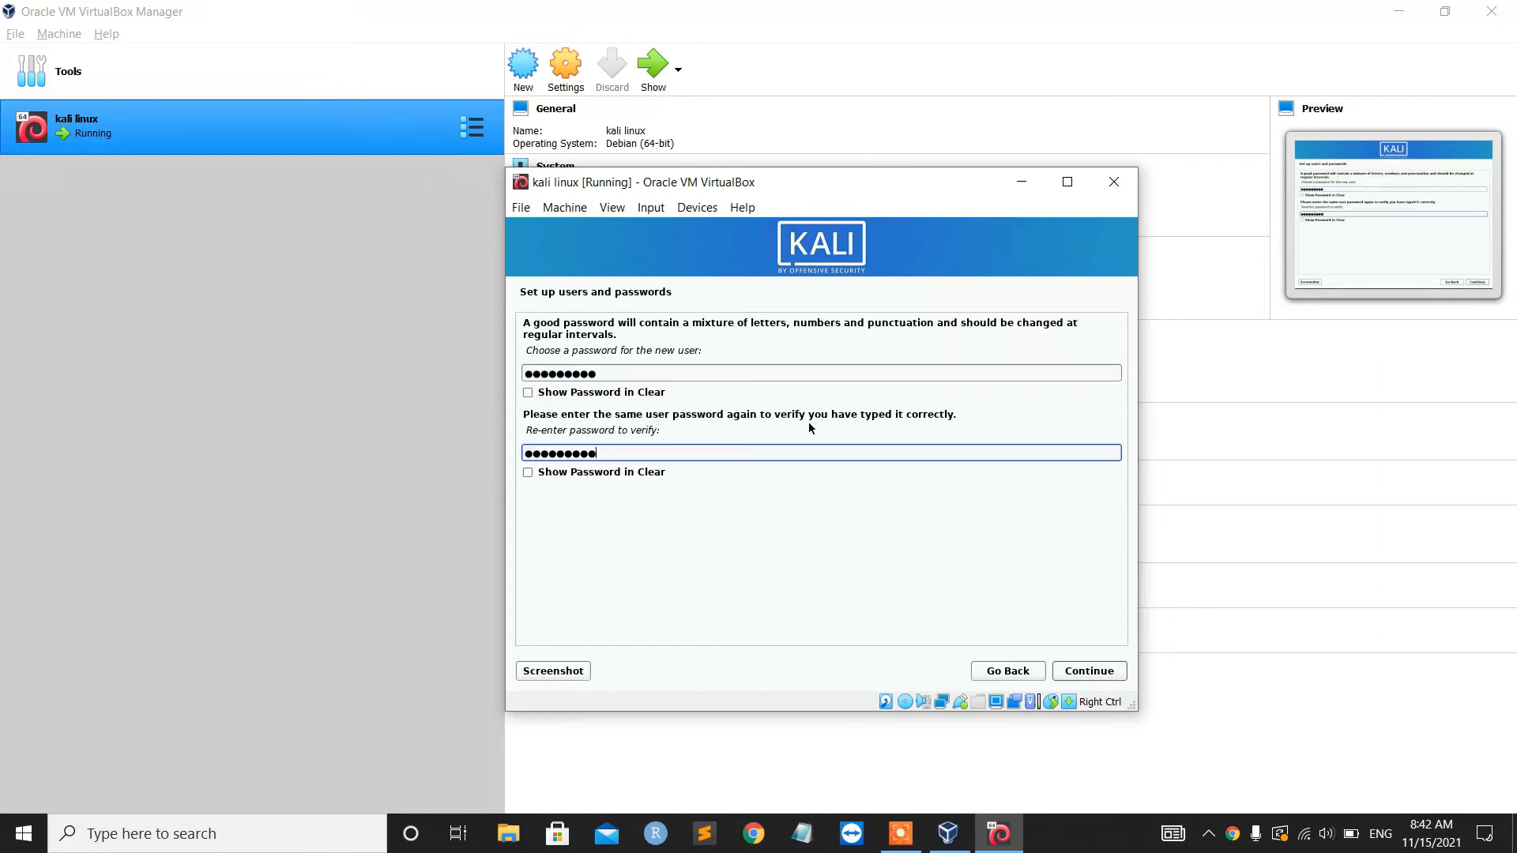
pyautogui.click(1085, 670)
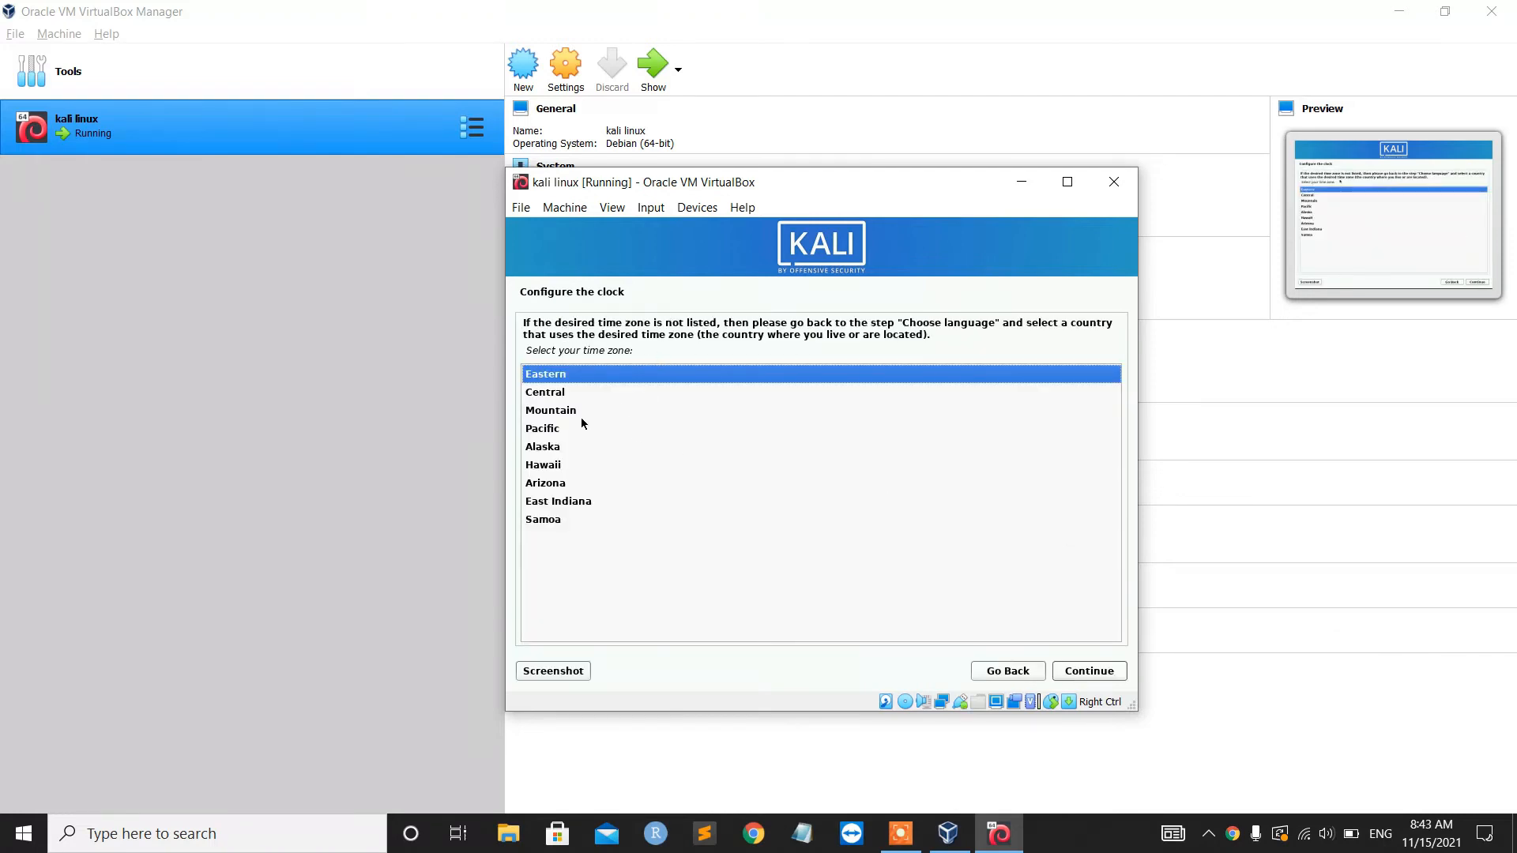
pyautogui.click(1092, 679)
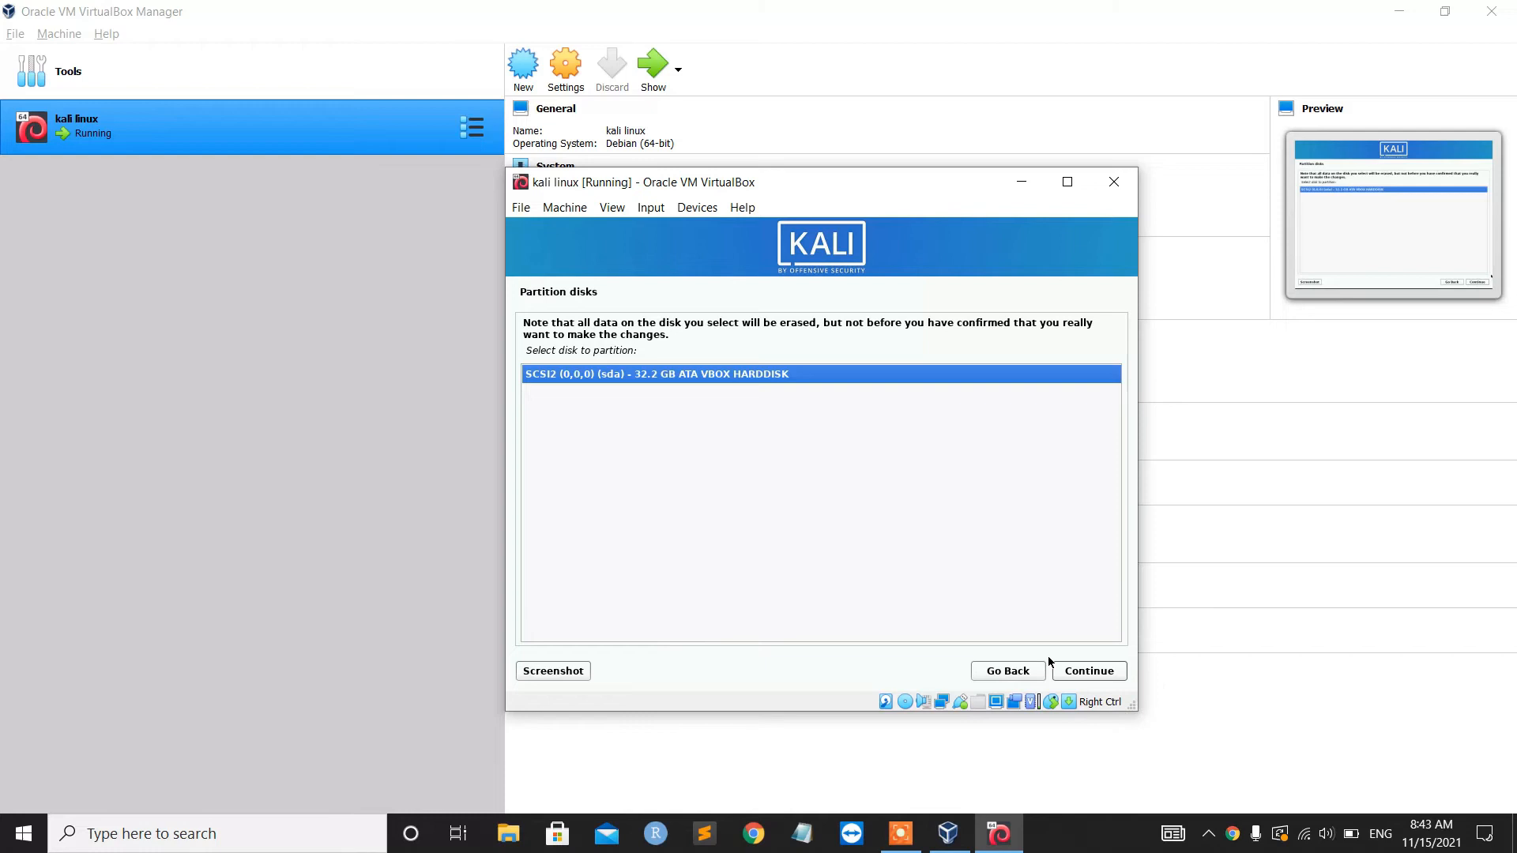
# - Select the 32.2 GB VBOX HARDDISK for partitioning and apply the scheme with all files in one partition
pyautogui.click(1072, 670)
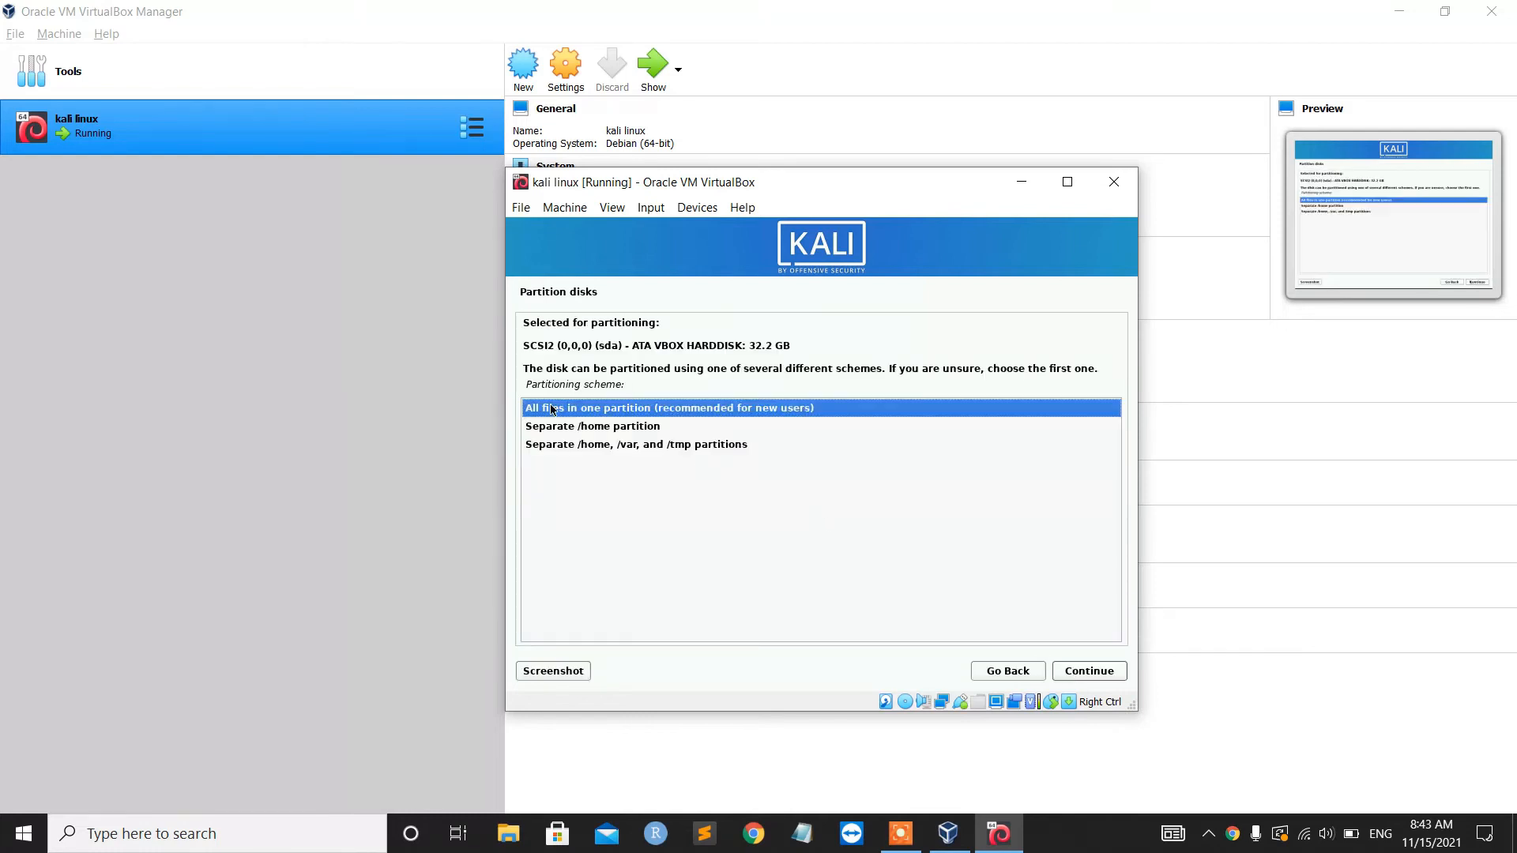
pyautogui.click(561, 430)
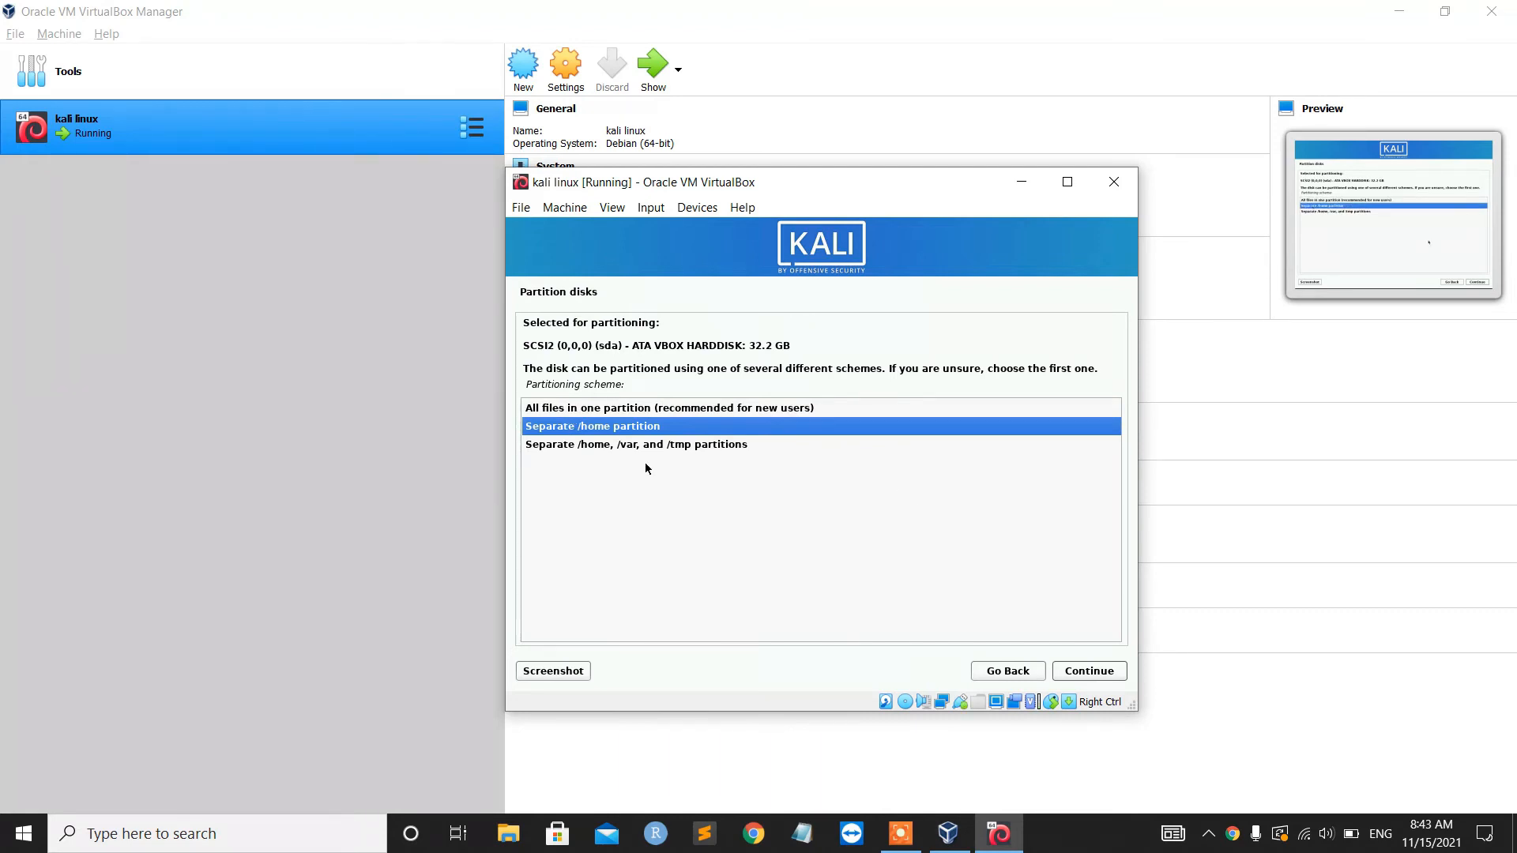
pyautogui.click(614, 447)
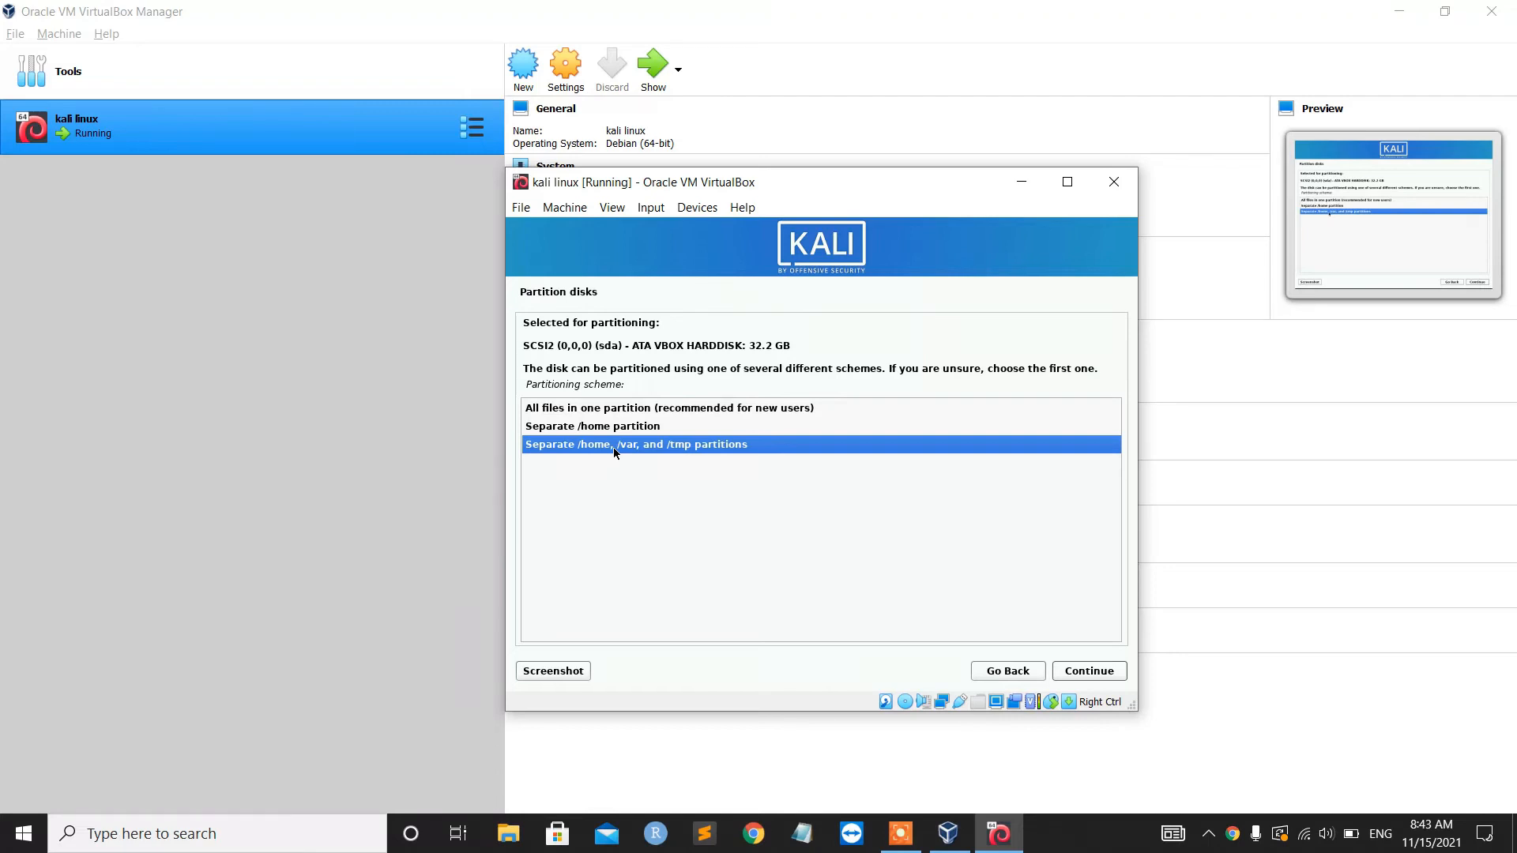
pyautogui.click(611, 411)
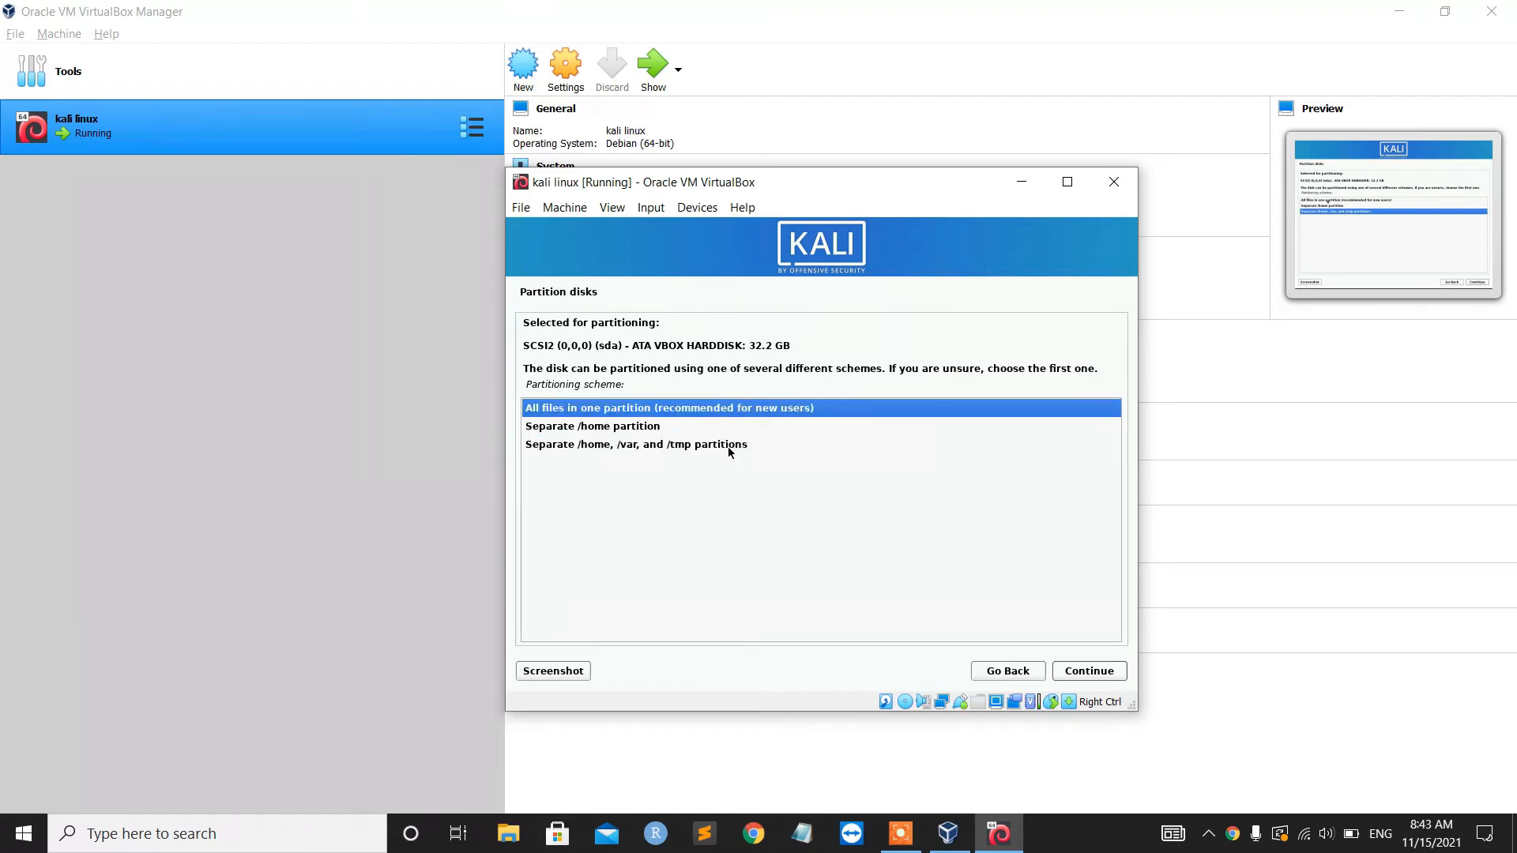
pyautogui.click(1106, 673)
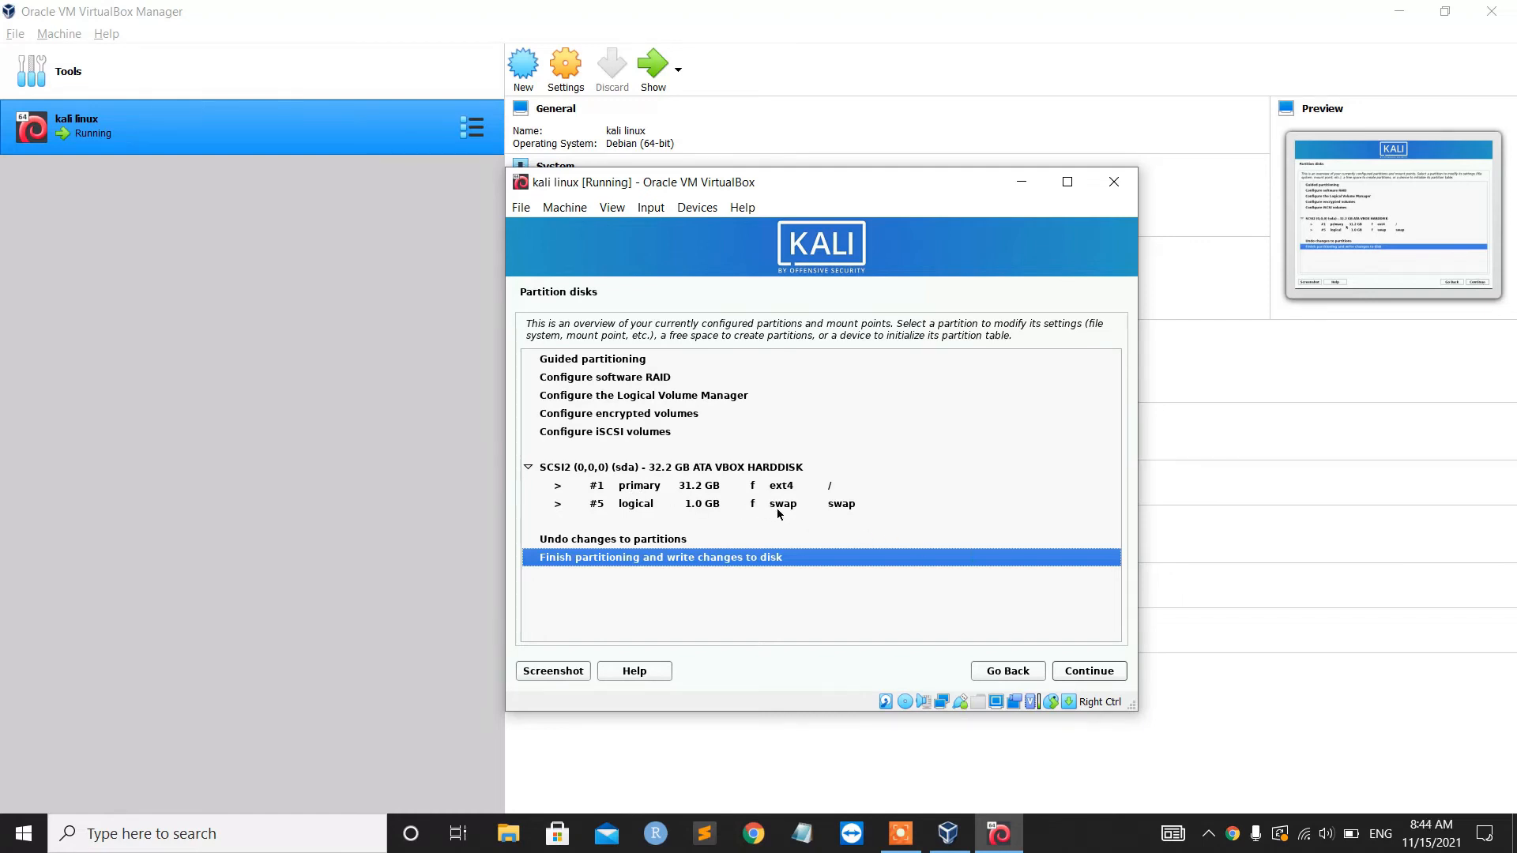
# - Finish partitioning, confirm writing the changes to the disk with Yes, and accept the default software selection with the Xfce desktop
pyautogui.click(655, 505)
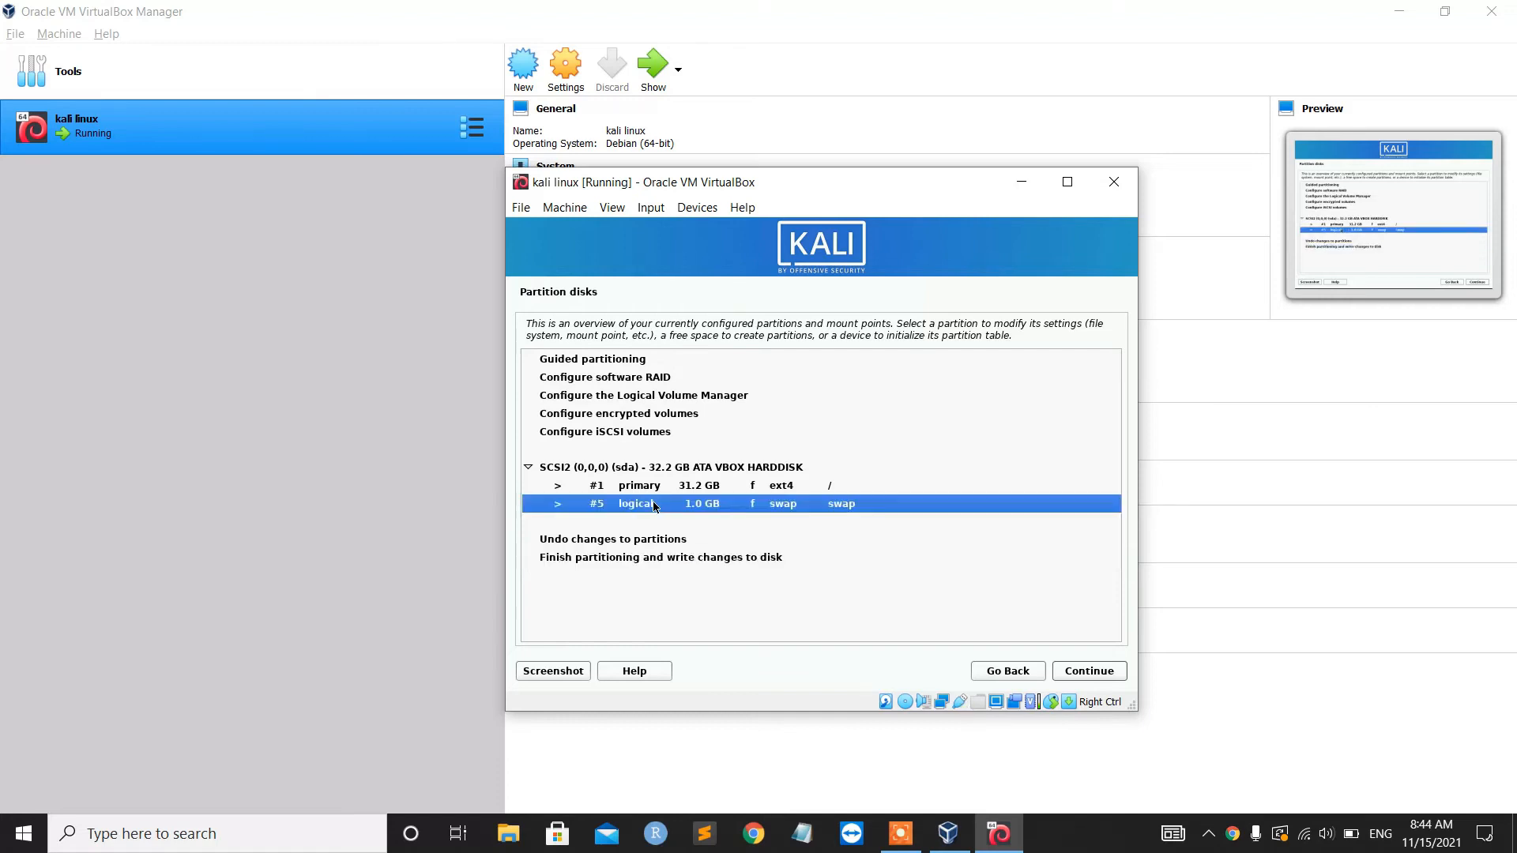
pyautogui.click(662, 487)
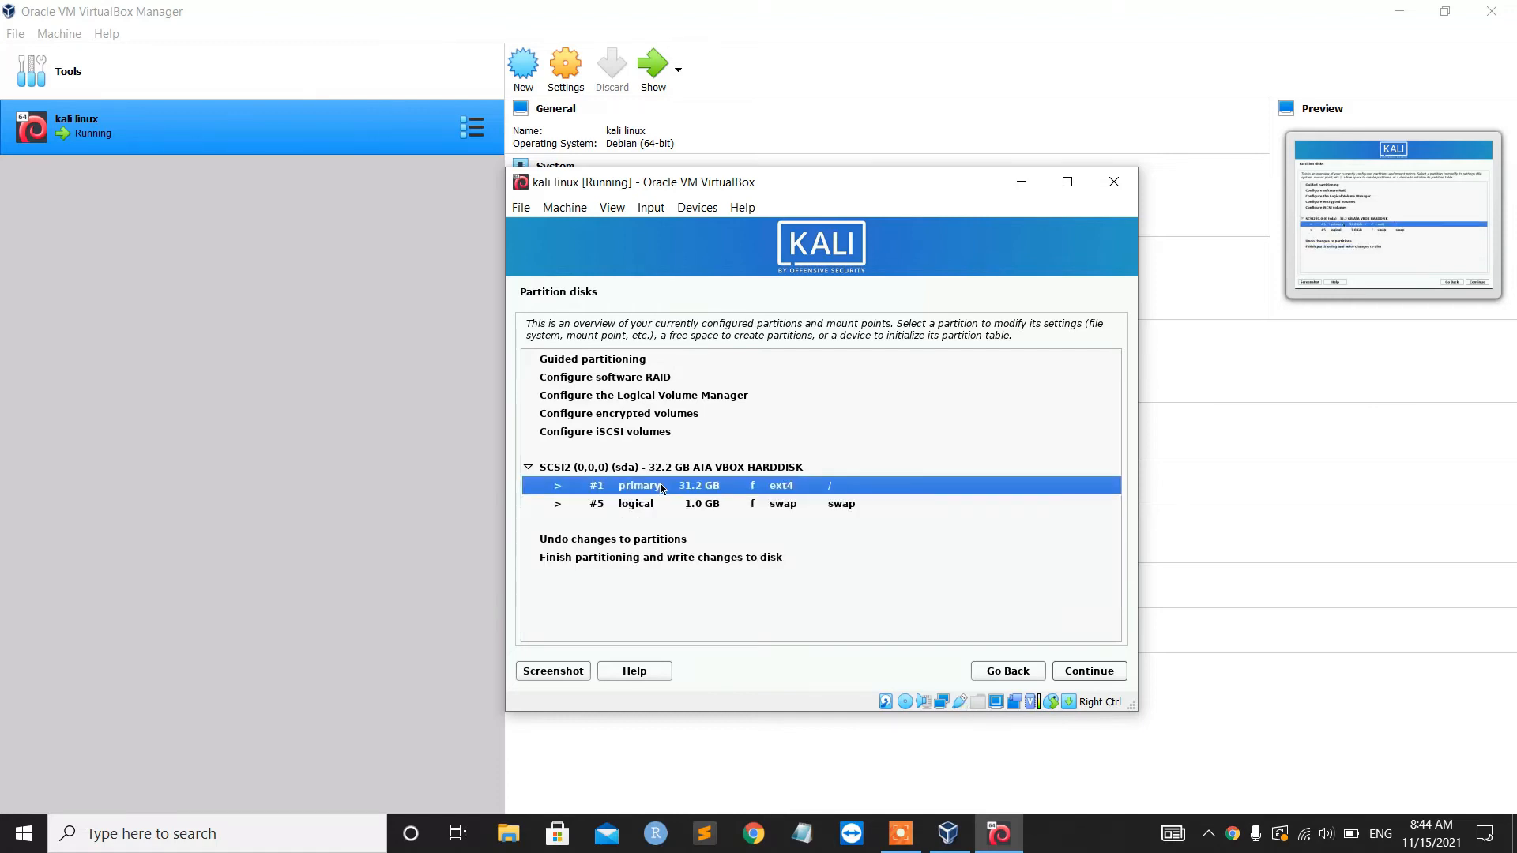
pyautogui.click(632, 558)
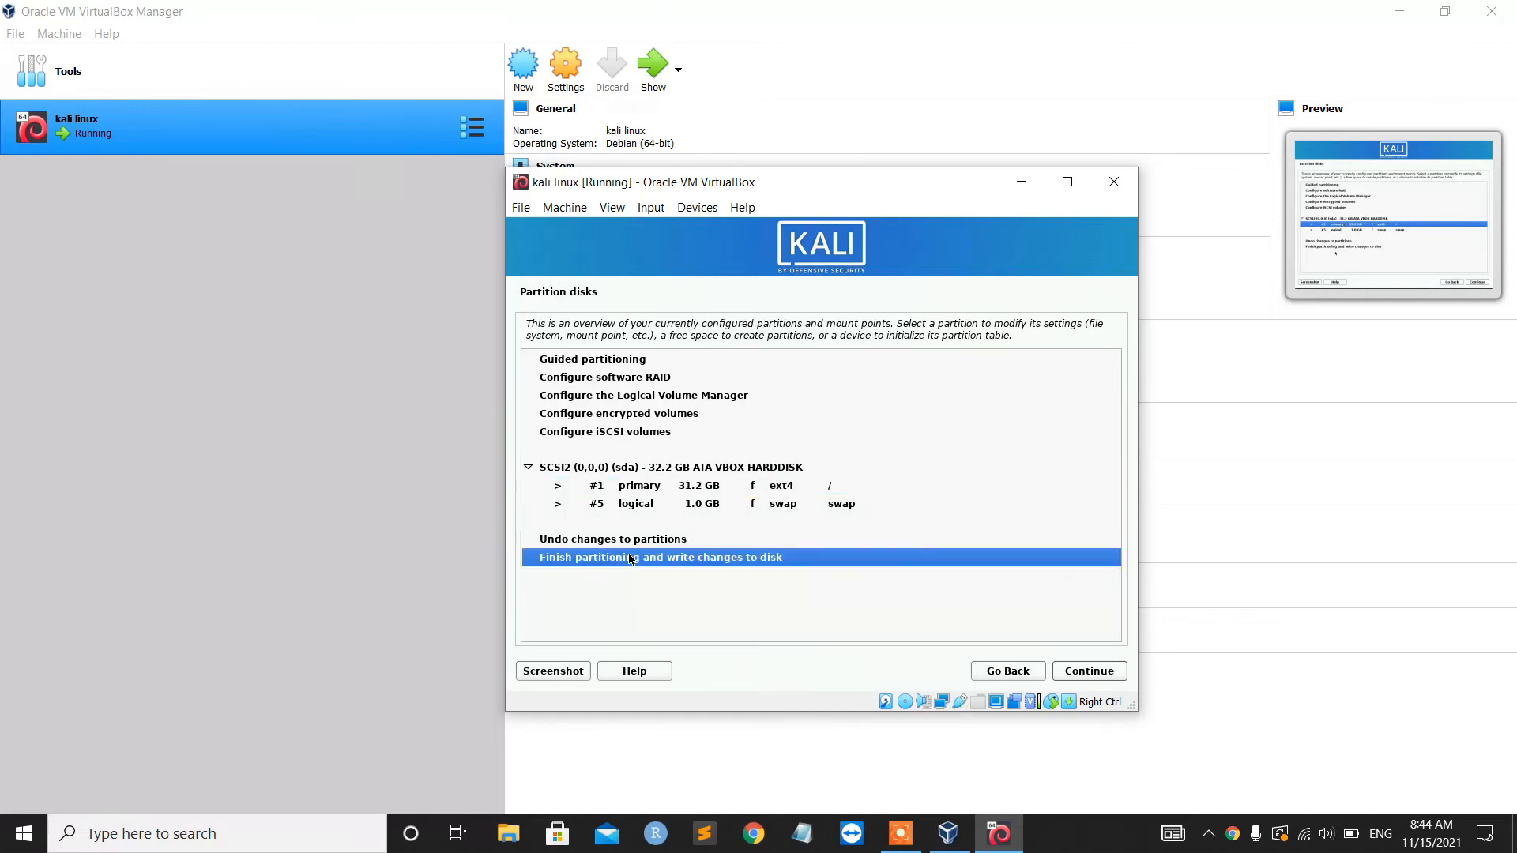
pyautogui.click(1082, 676)
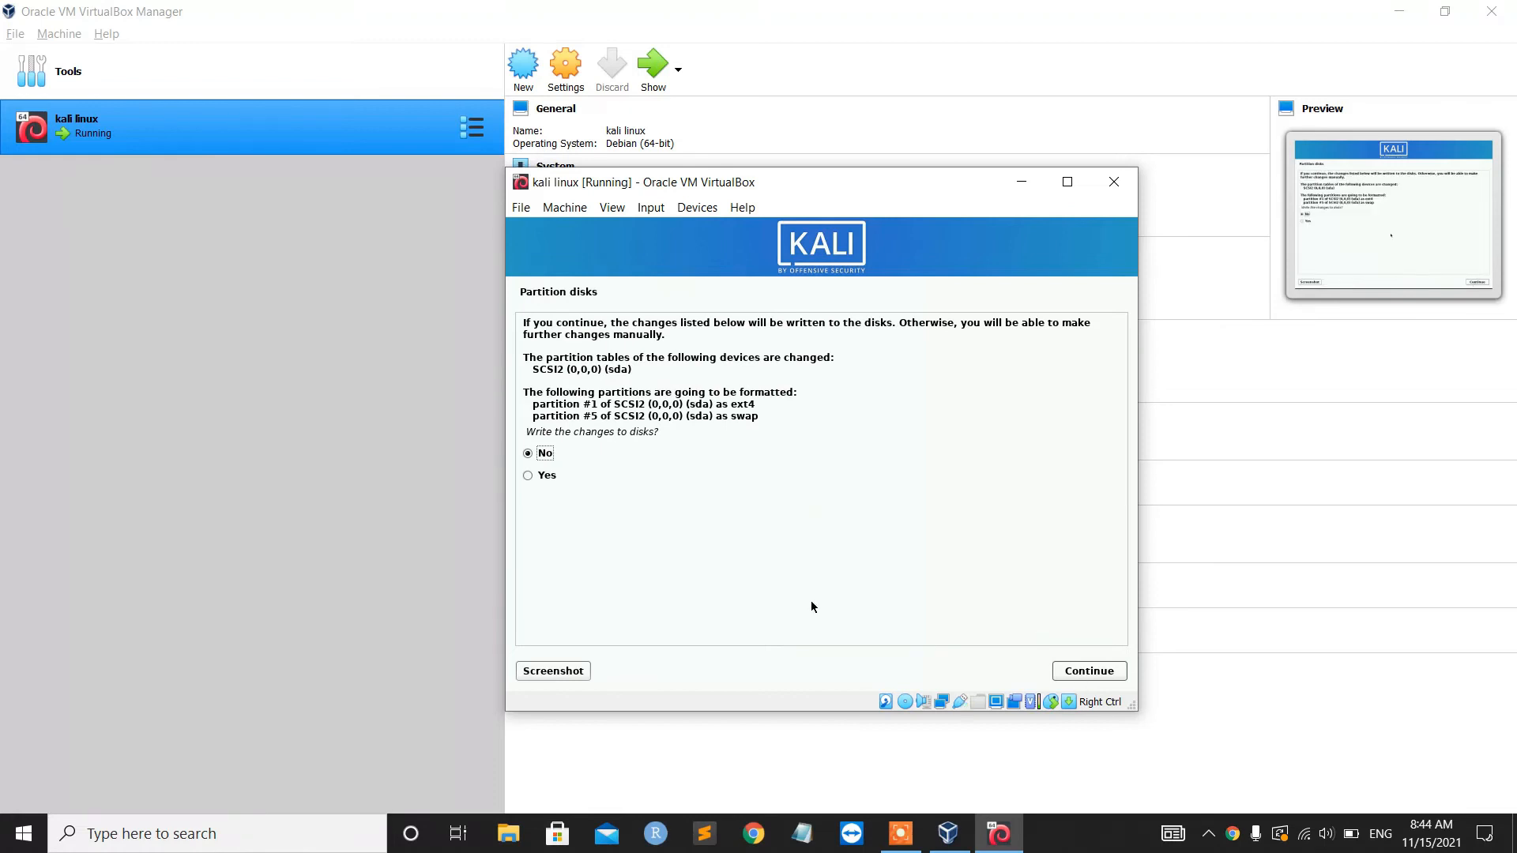
pyautogui.click(528, 476)
pyautogui.click(1089, 672)
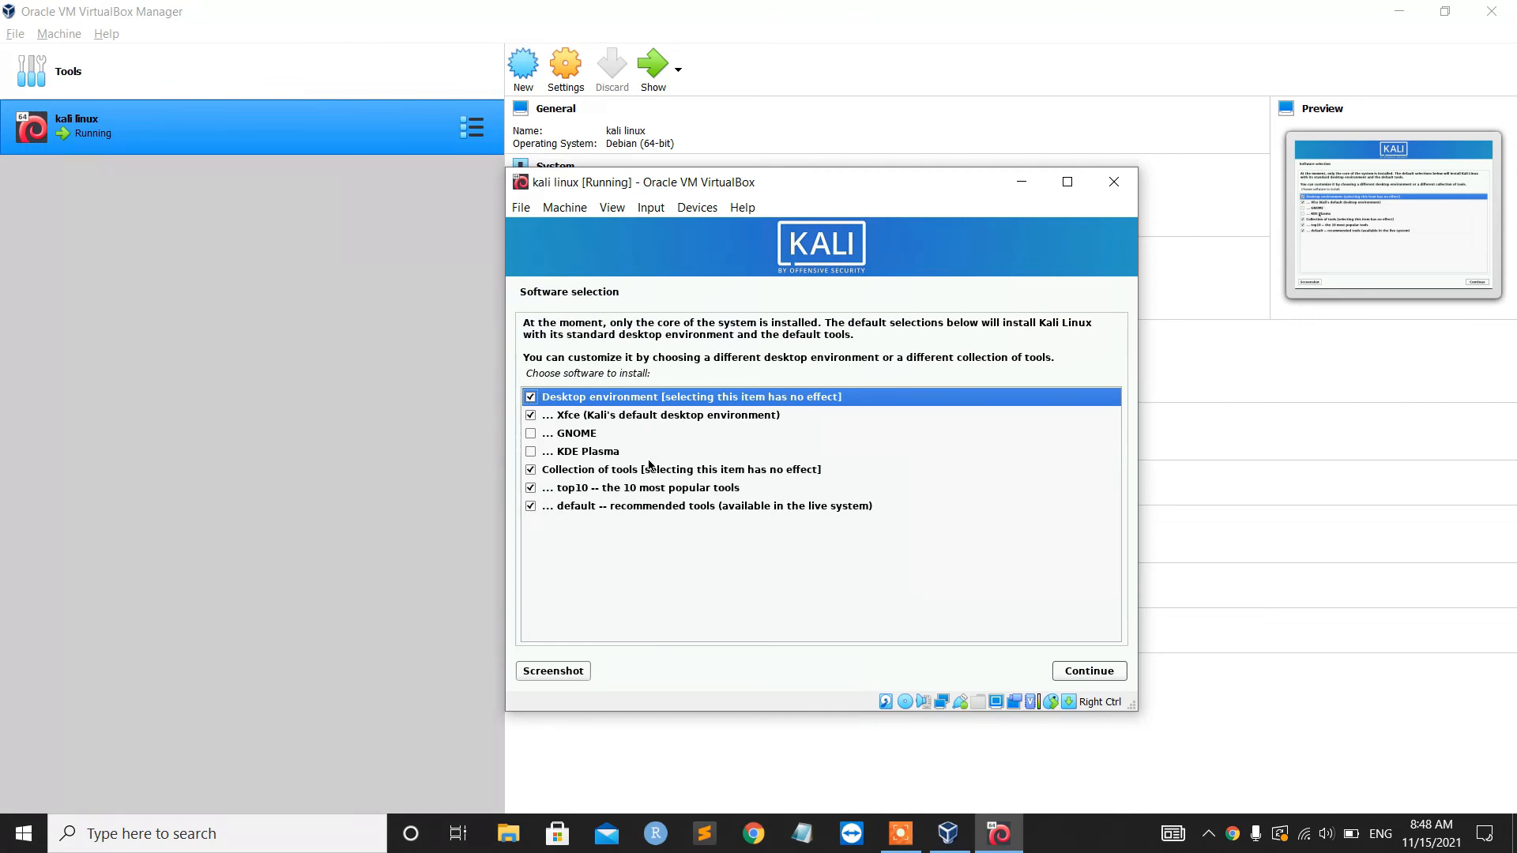
pyautogui.click(1094, 674)
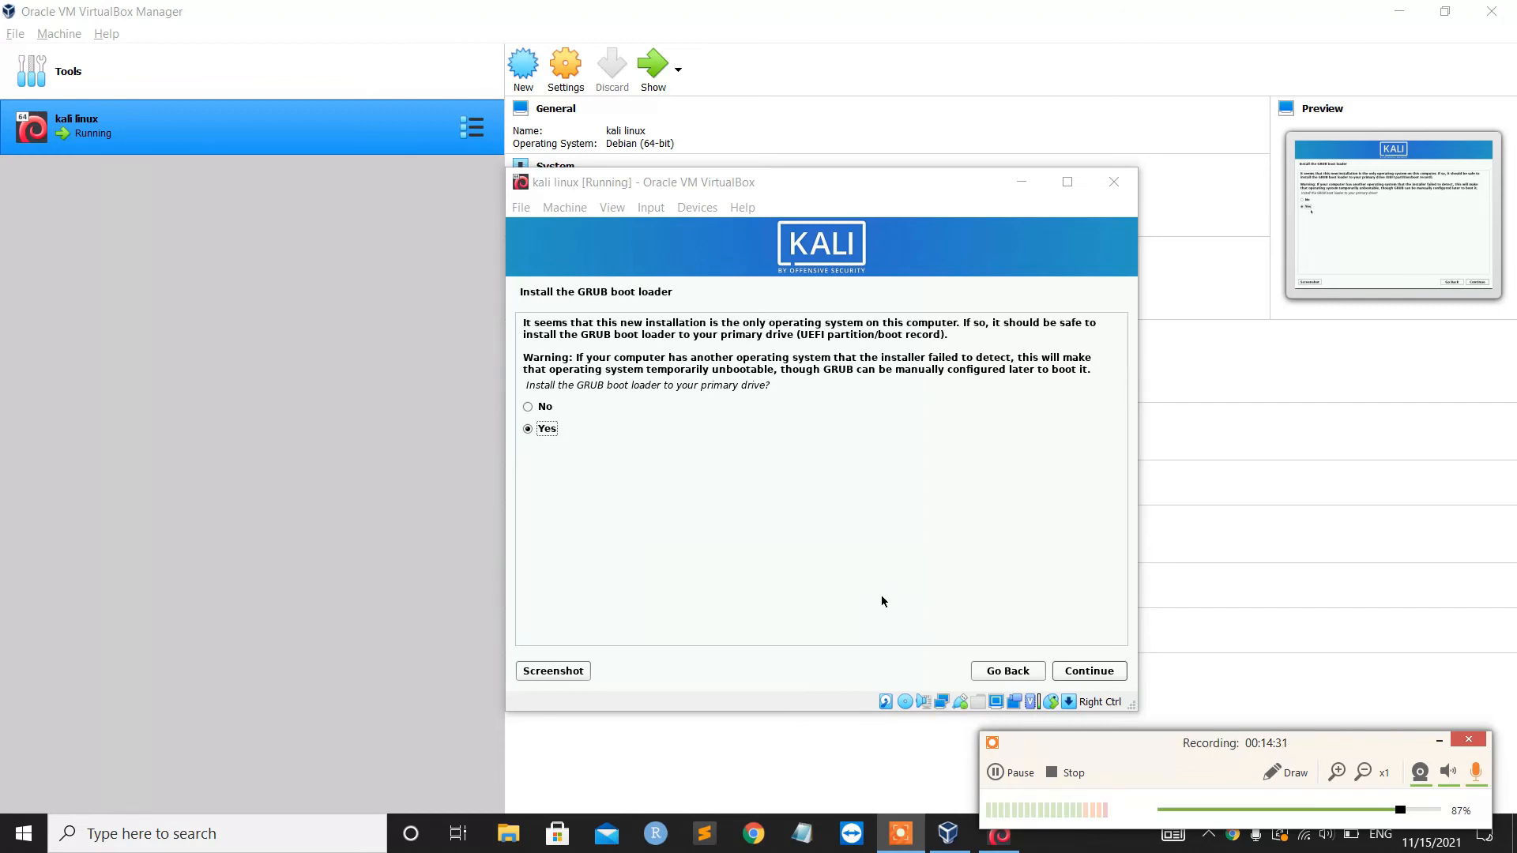
# - Install the GRUB boot loader to the primary drive /dev/sda and finish the installation
pyautogui.click(1079, 674)
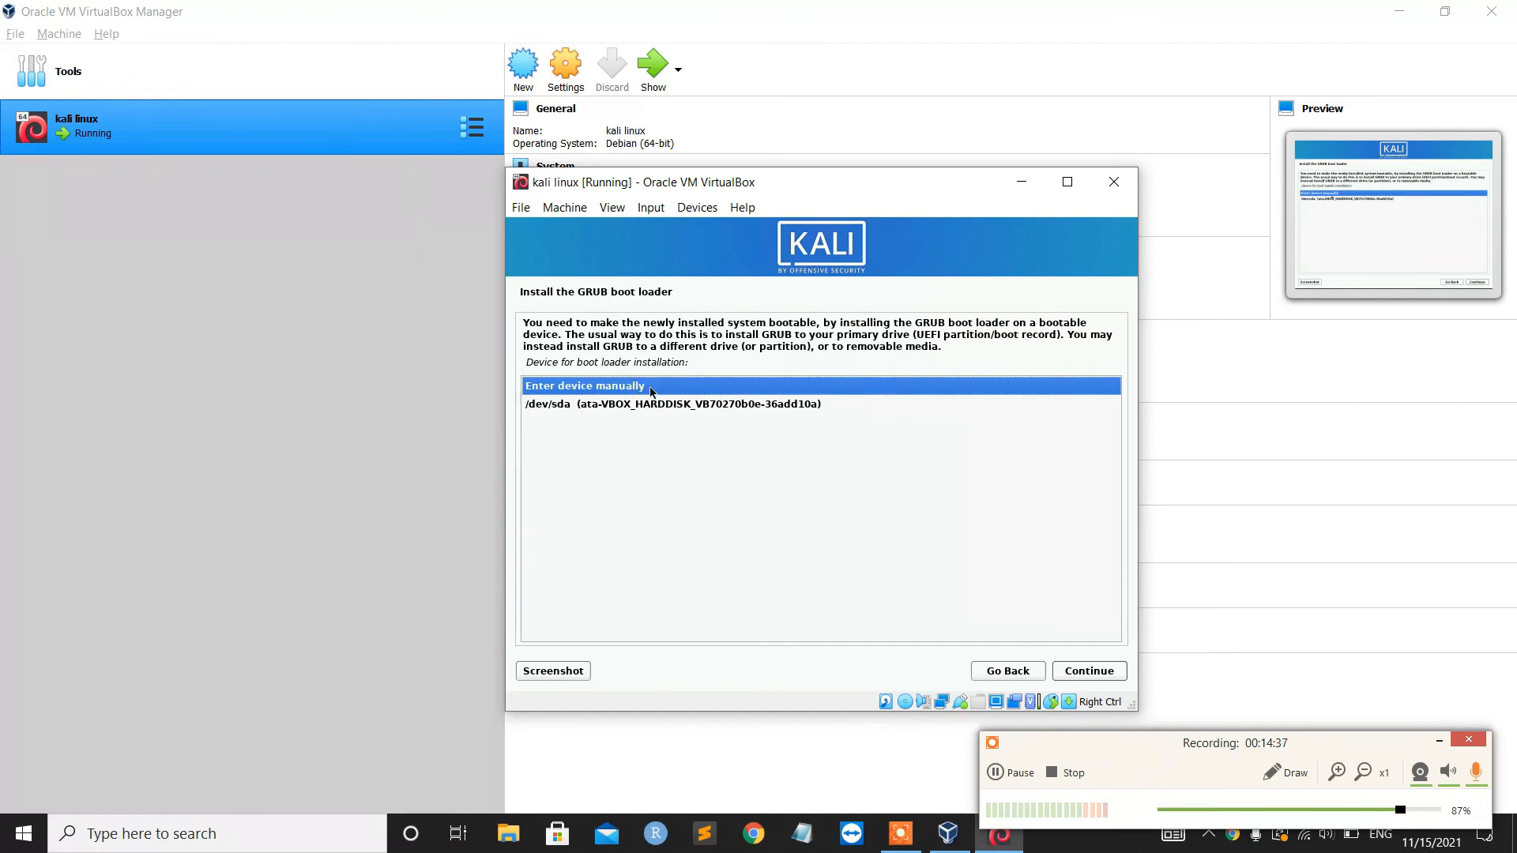
pyautogui.click(632, 404)
pyautogui.click(1089, 670)
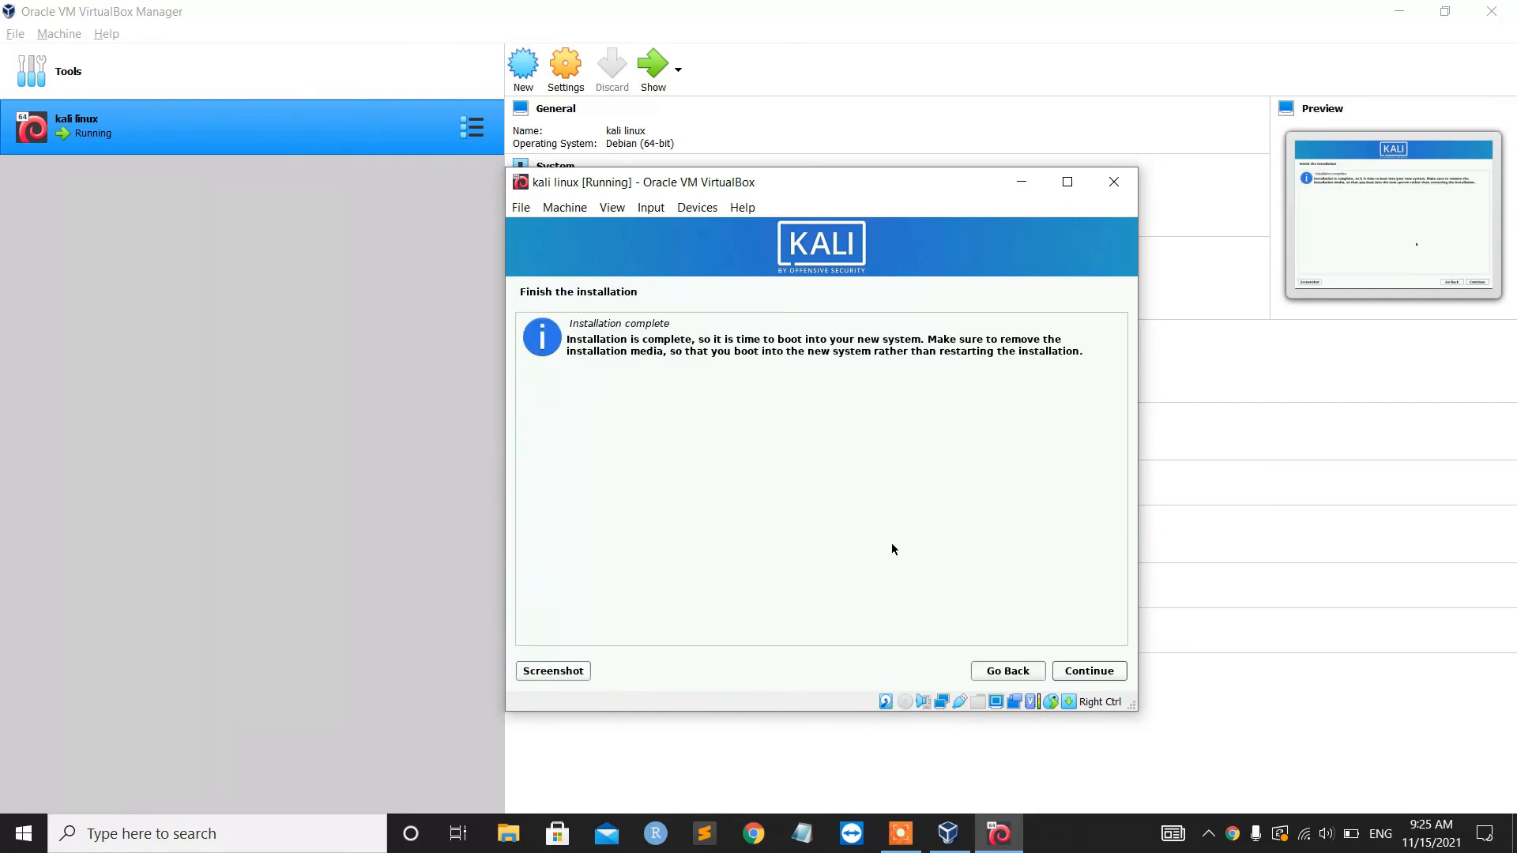
pyautogui.click(1093, 671)
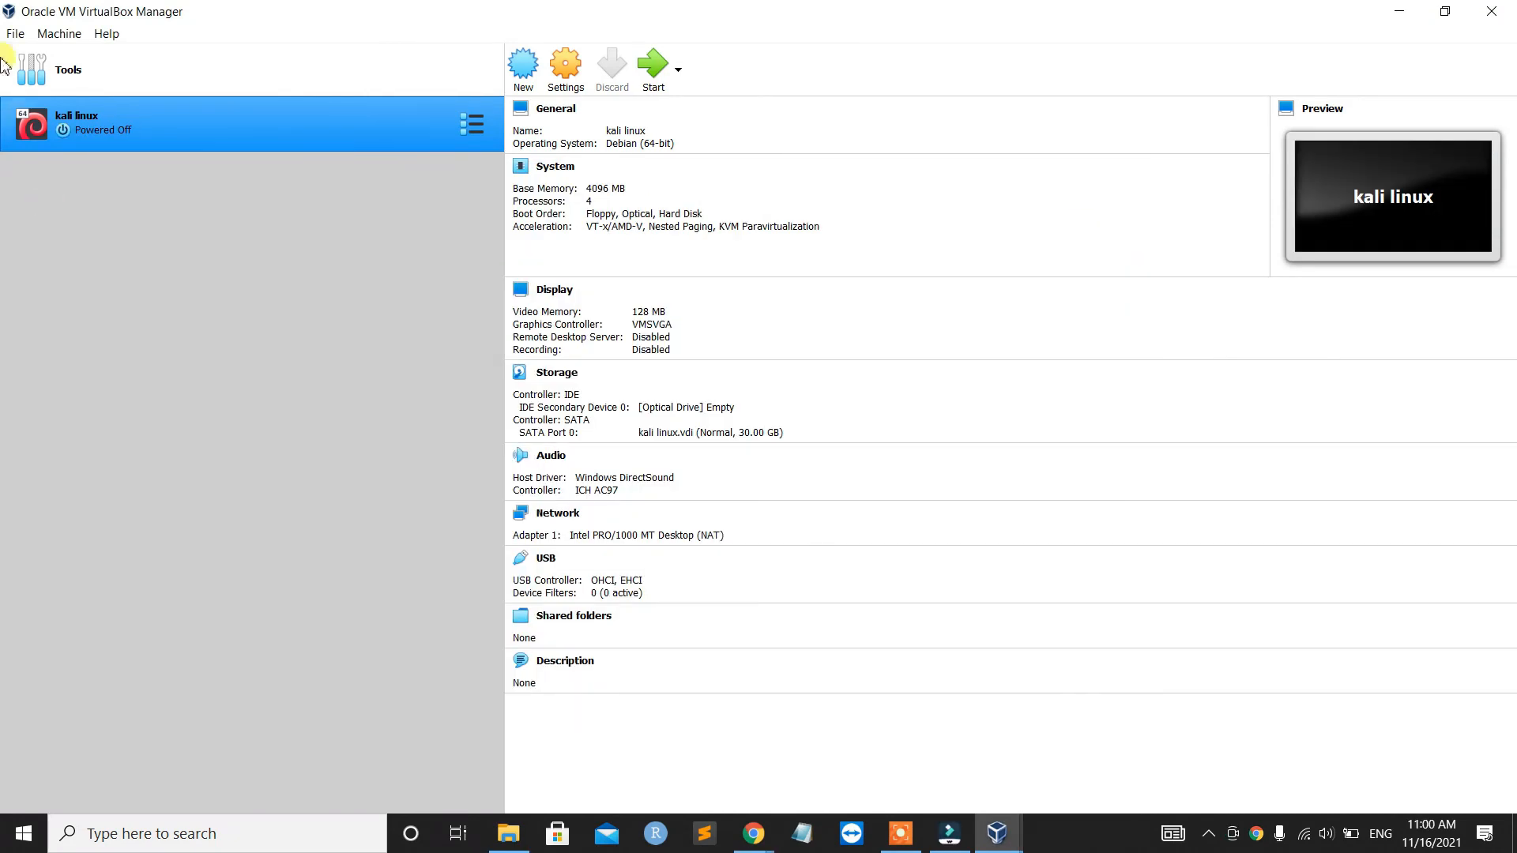
# - Start the kali linux virtual machine, boot the Kali GNU/Linux entry and allow the mouse capture
pyautogui.click(649, 79)
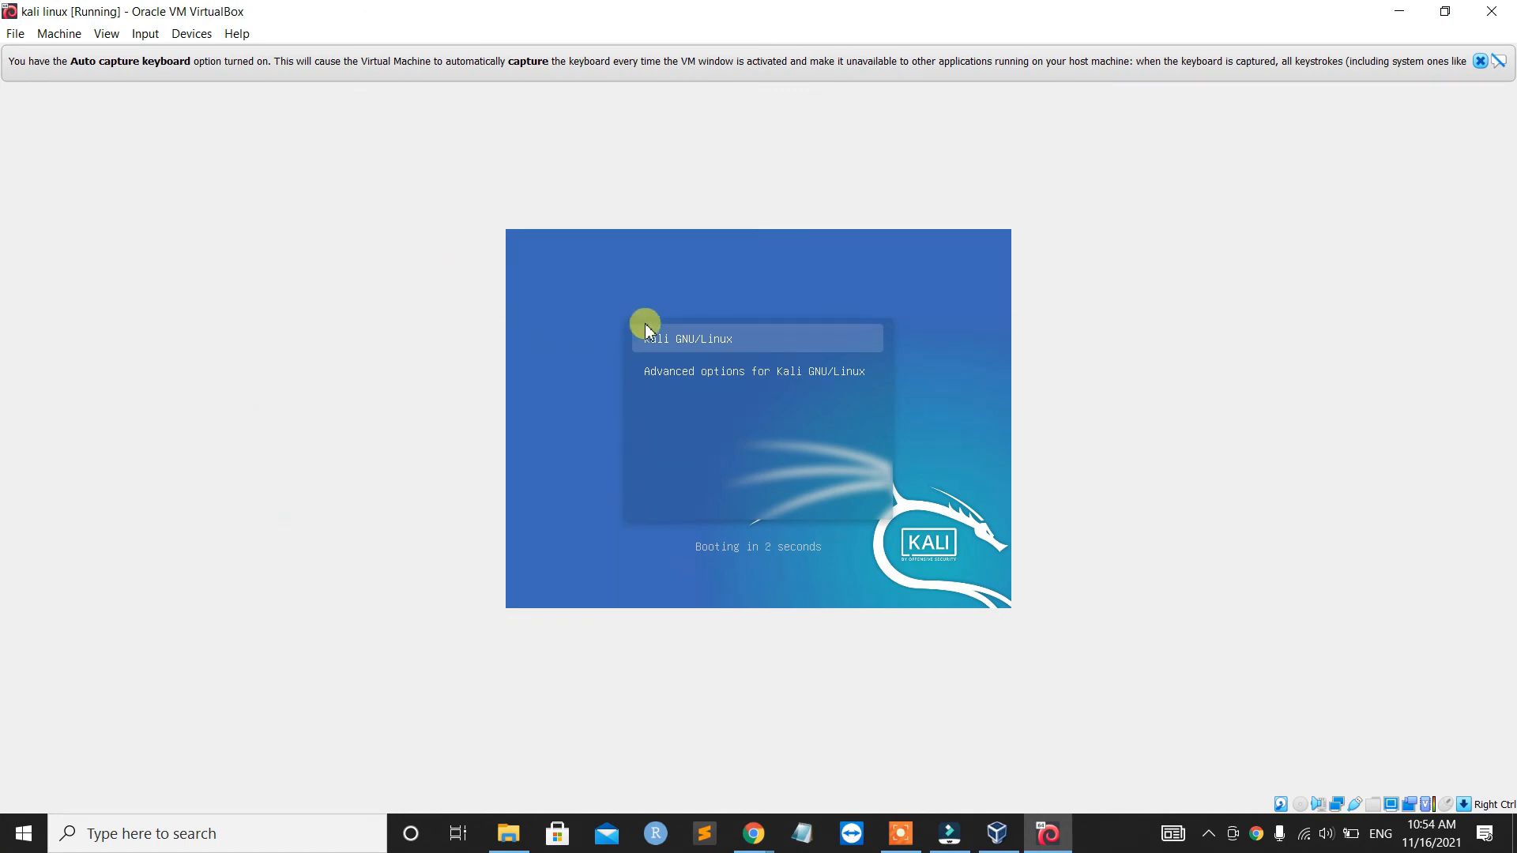
pyautogui.click(668, 345)
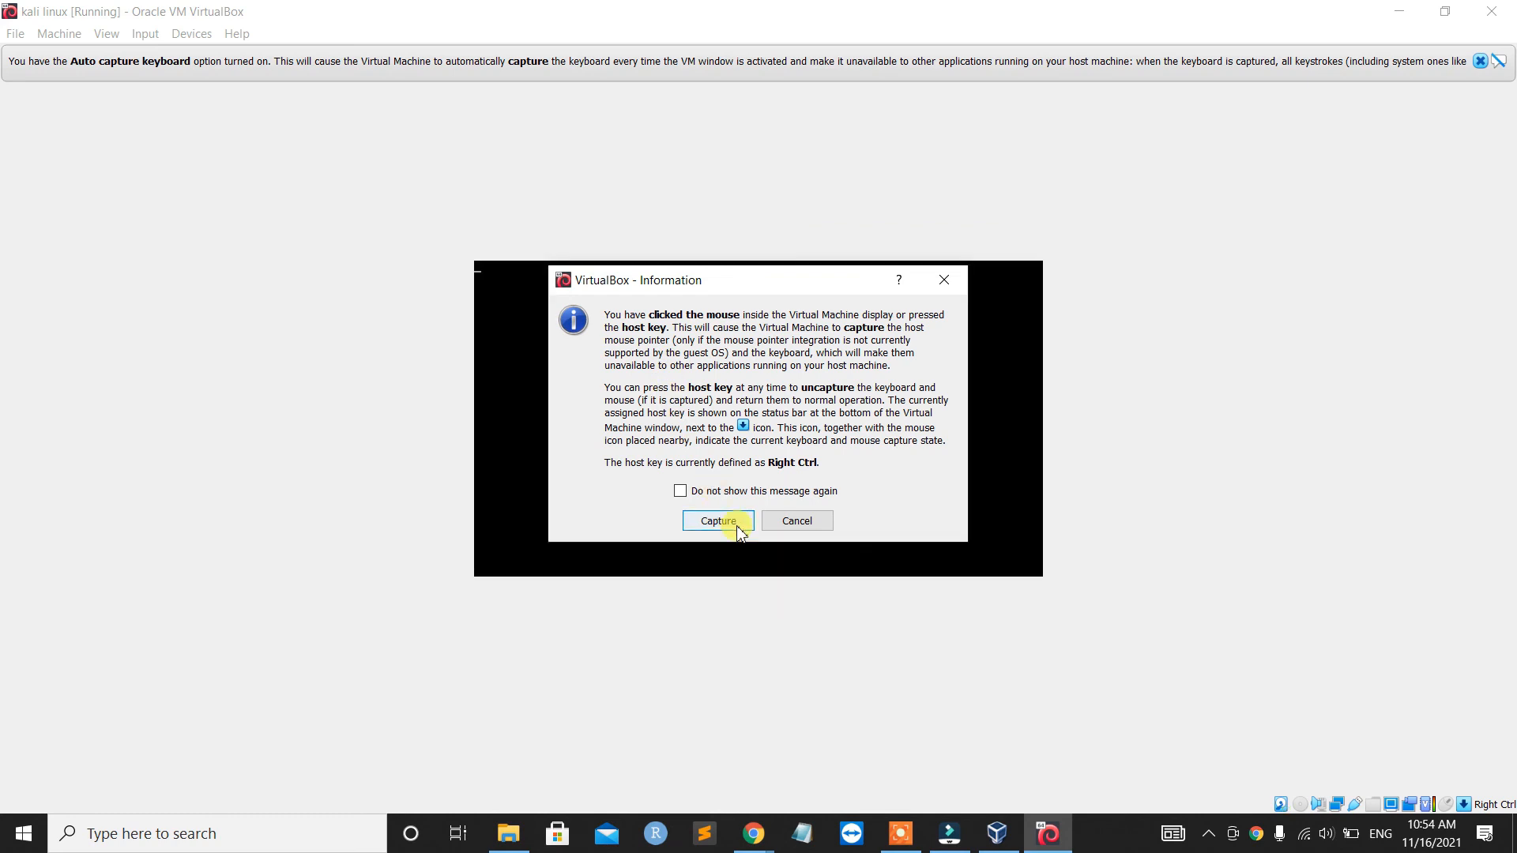
pyautogui.click(727, 518)
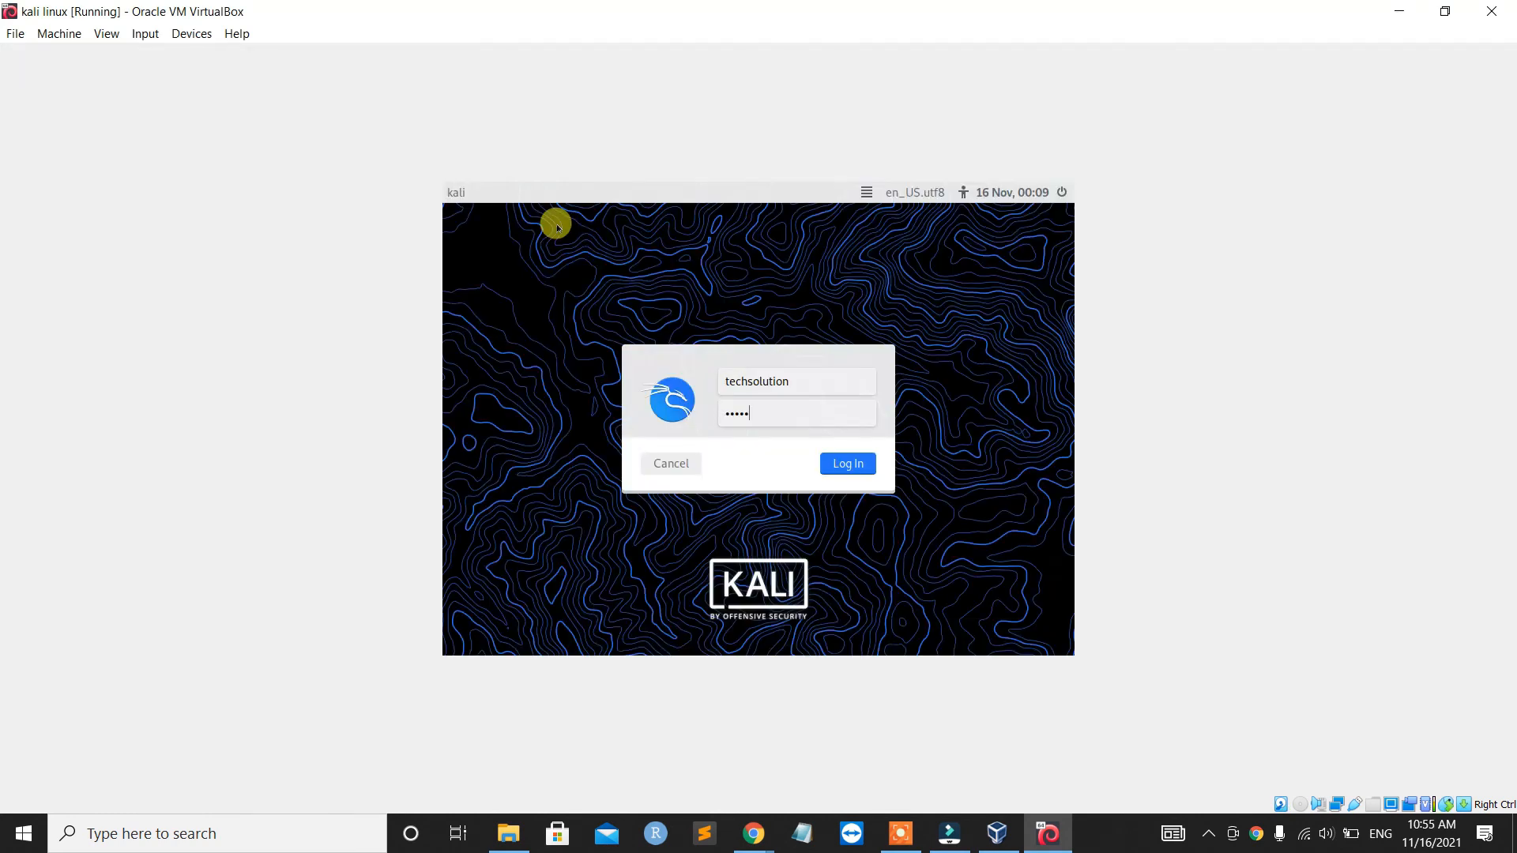
# - Clear the password field, enter the account password again and log in to Kali
pyautogui.press('BackSpace')
pyautogui.press('BackSpace')
pyautogui.press('BackSpace')
pyautogui.press('BackSpace')
pyautogui.press('BackSpace')
pyautogui.write('•••••••••')
pyautogui.click(847, 464)
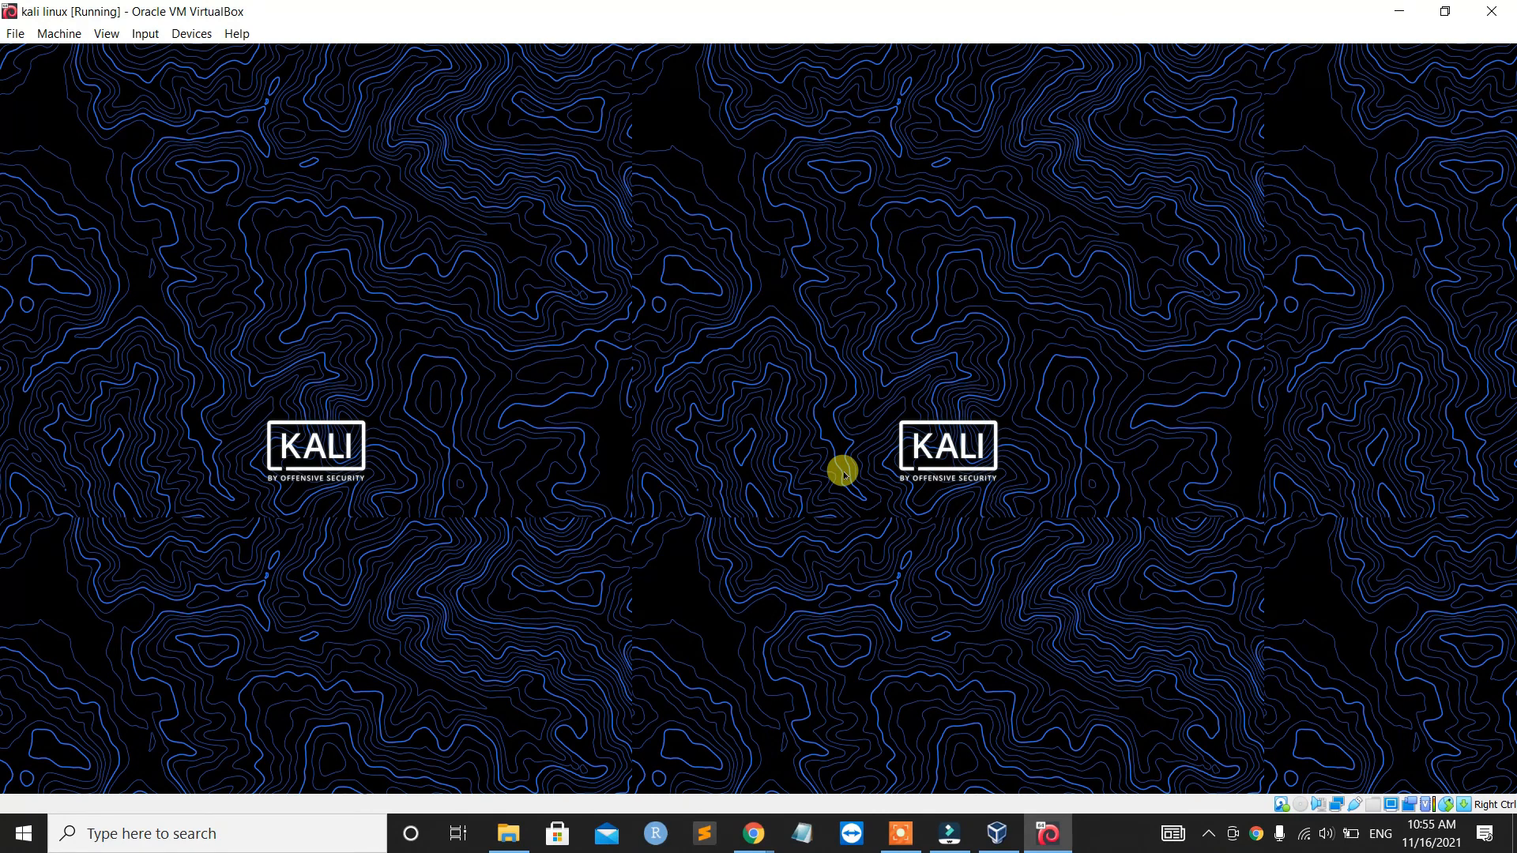
# - Open a terminal from the Kali desktop and move its window nearer the middle of the desktop
pyautogui.click(141, 55)
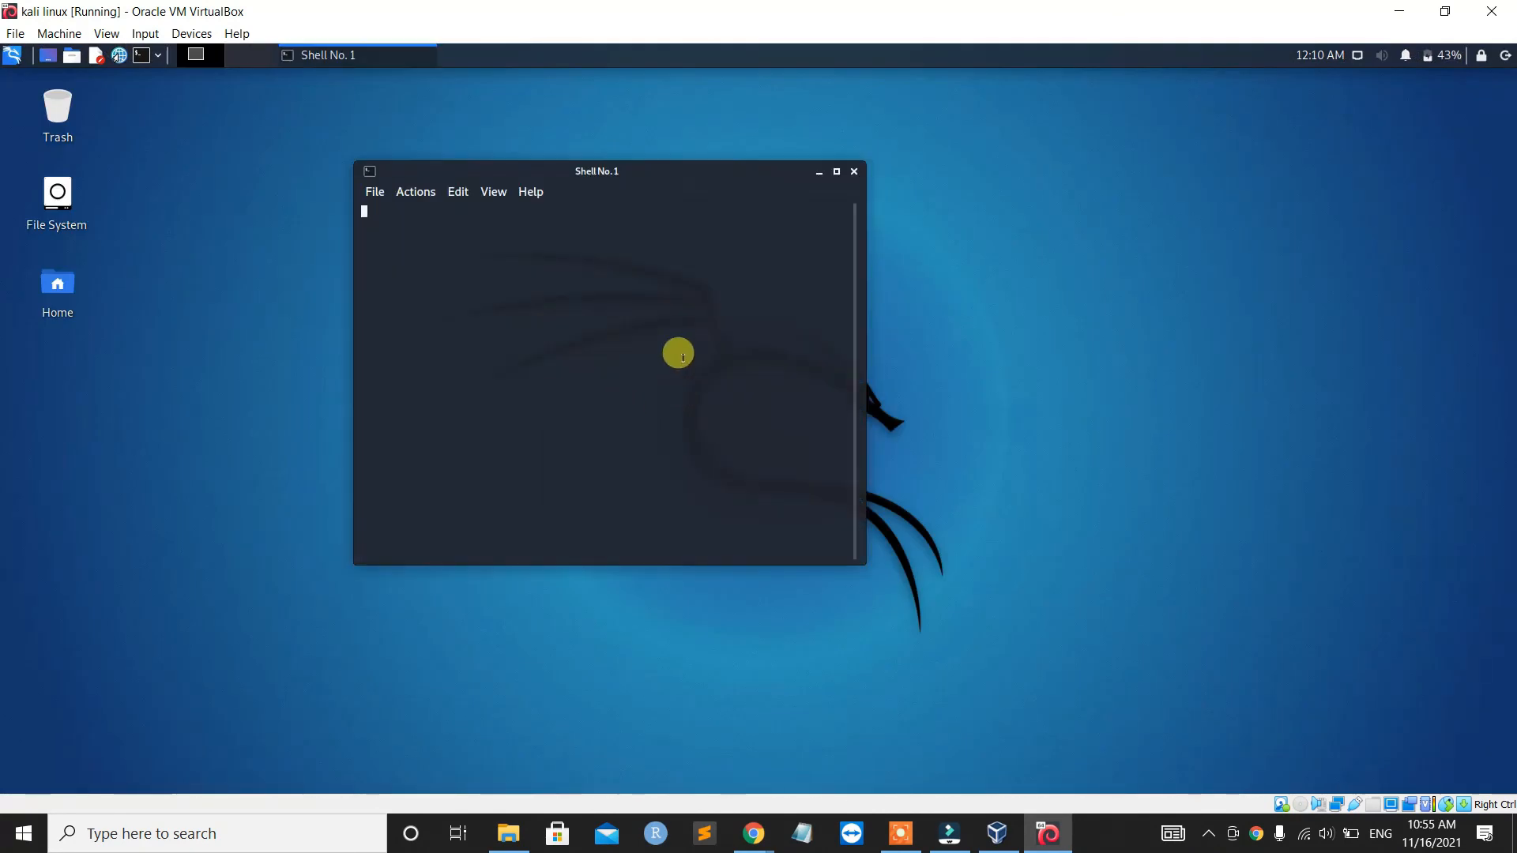
pyautogui.moveTo(501, 169); pyautogui.dragTo(604, 195)
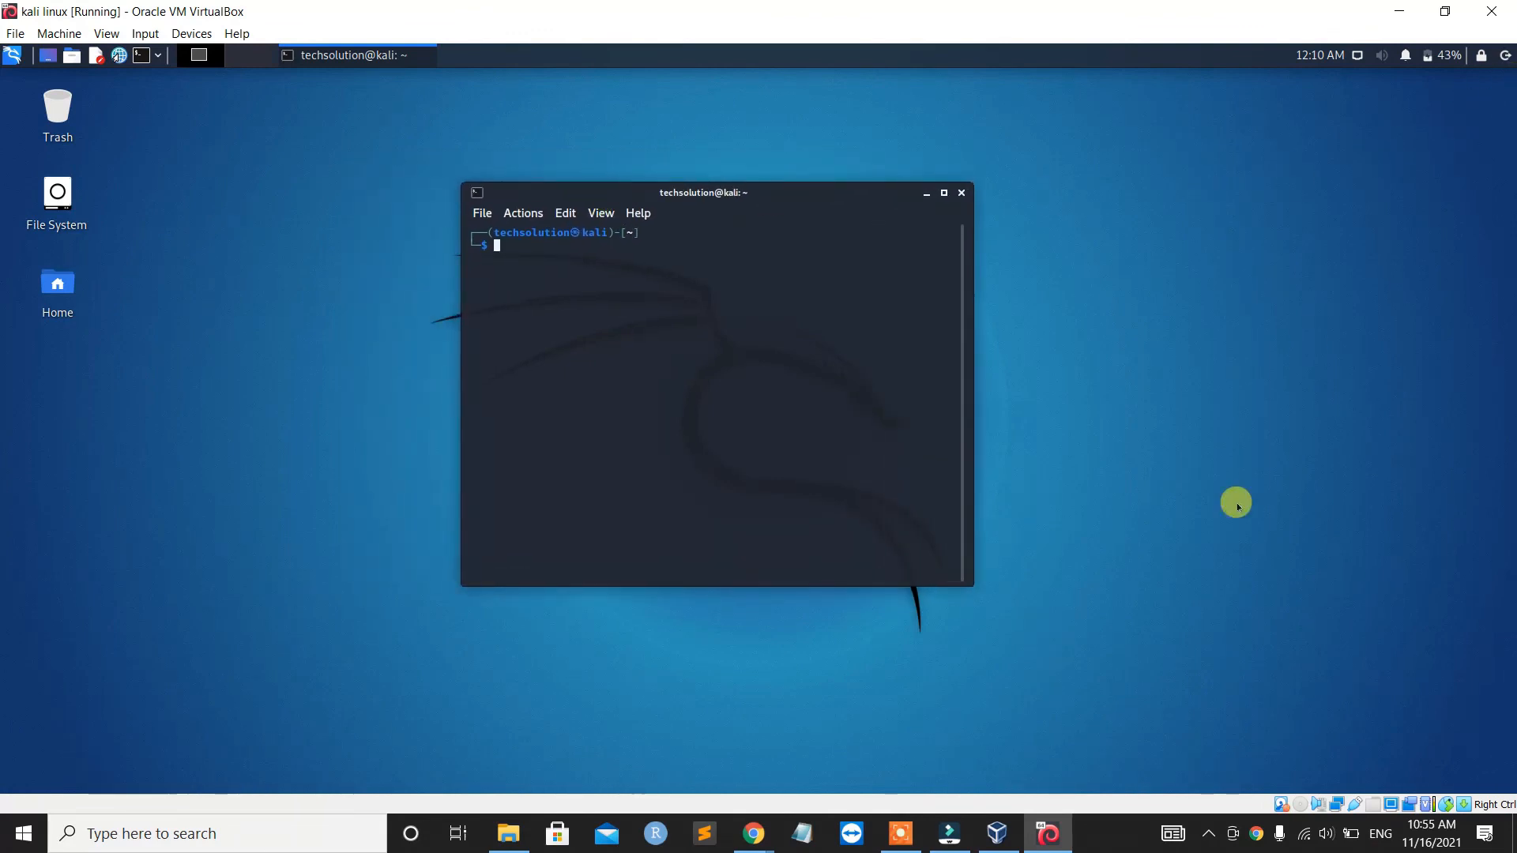
pyautogui.click(901, 833)
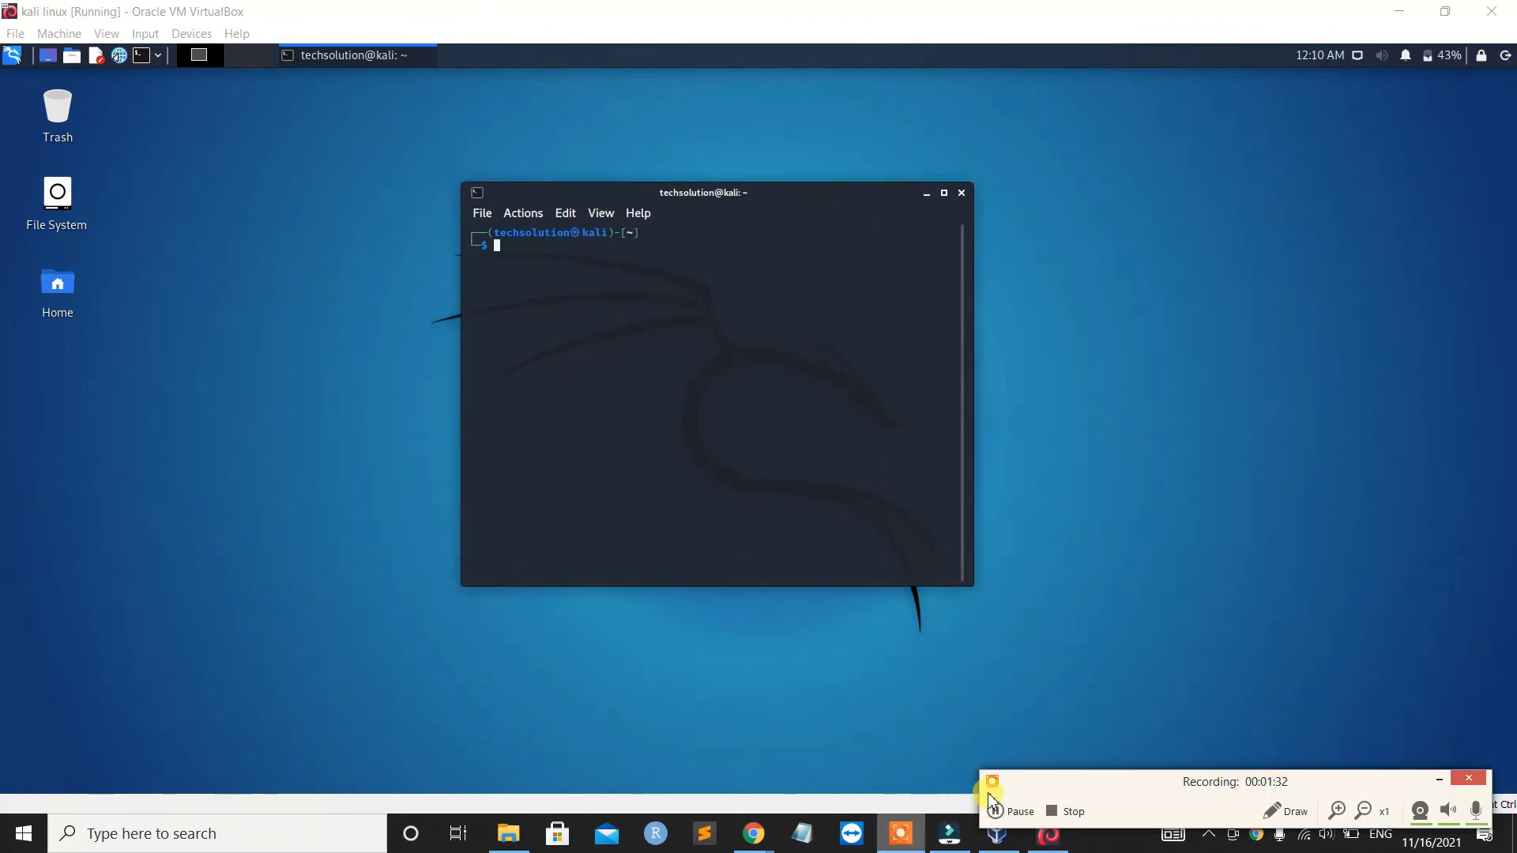
pyautogui.click(1068, 806)
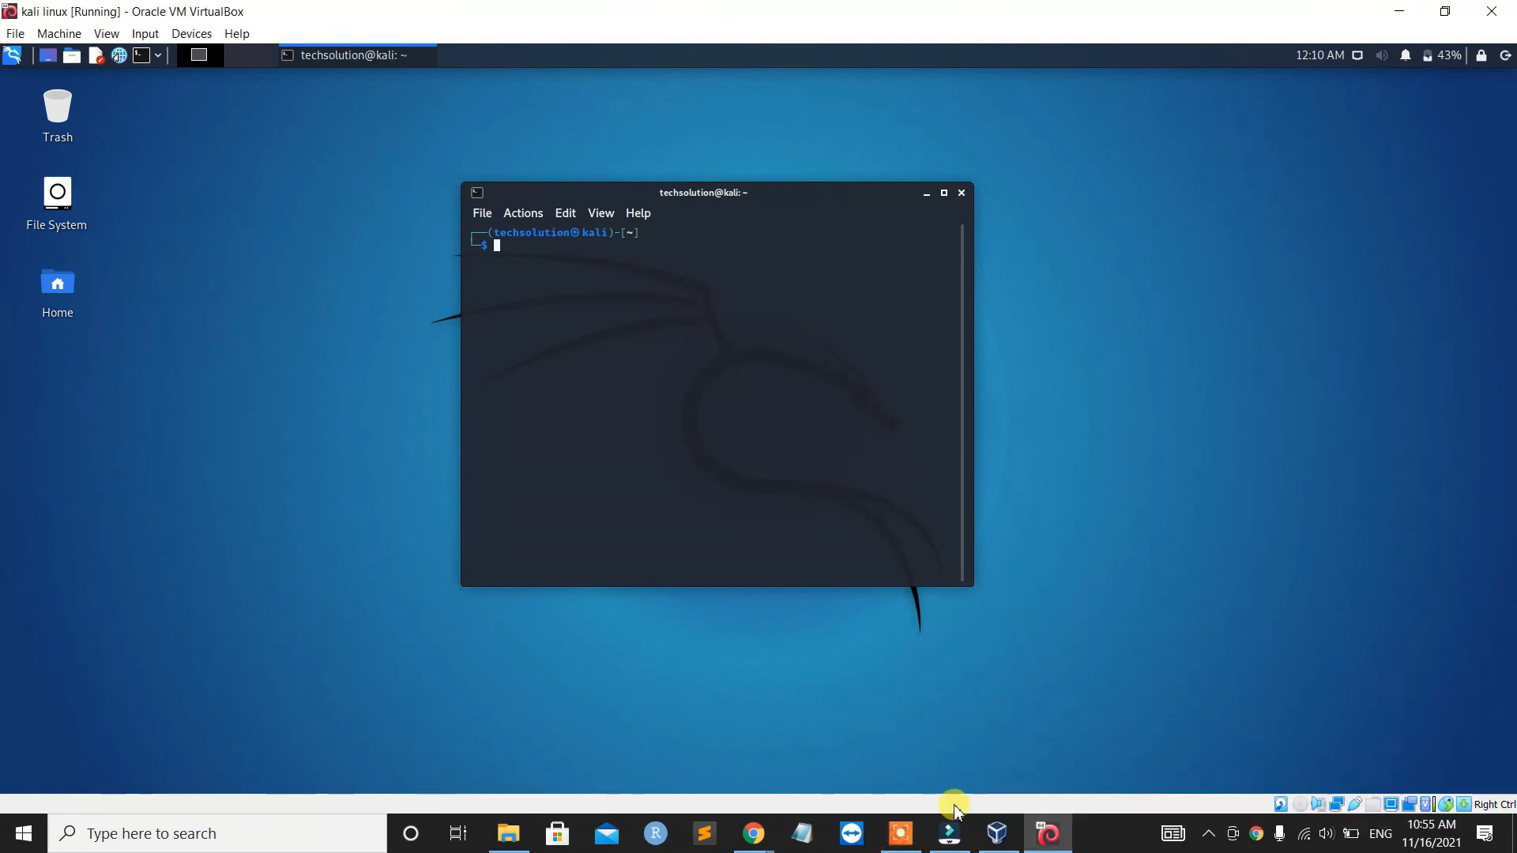